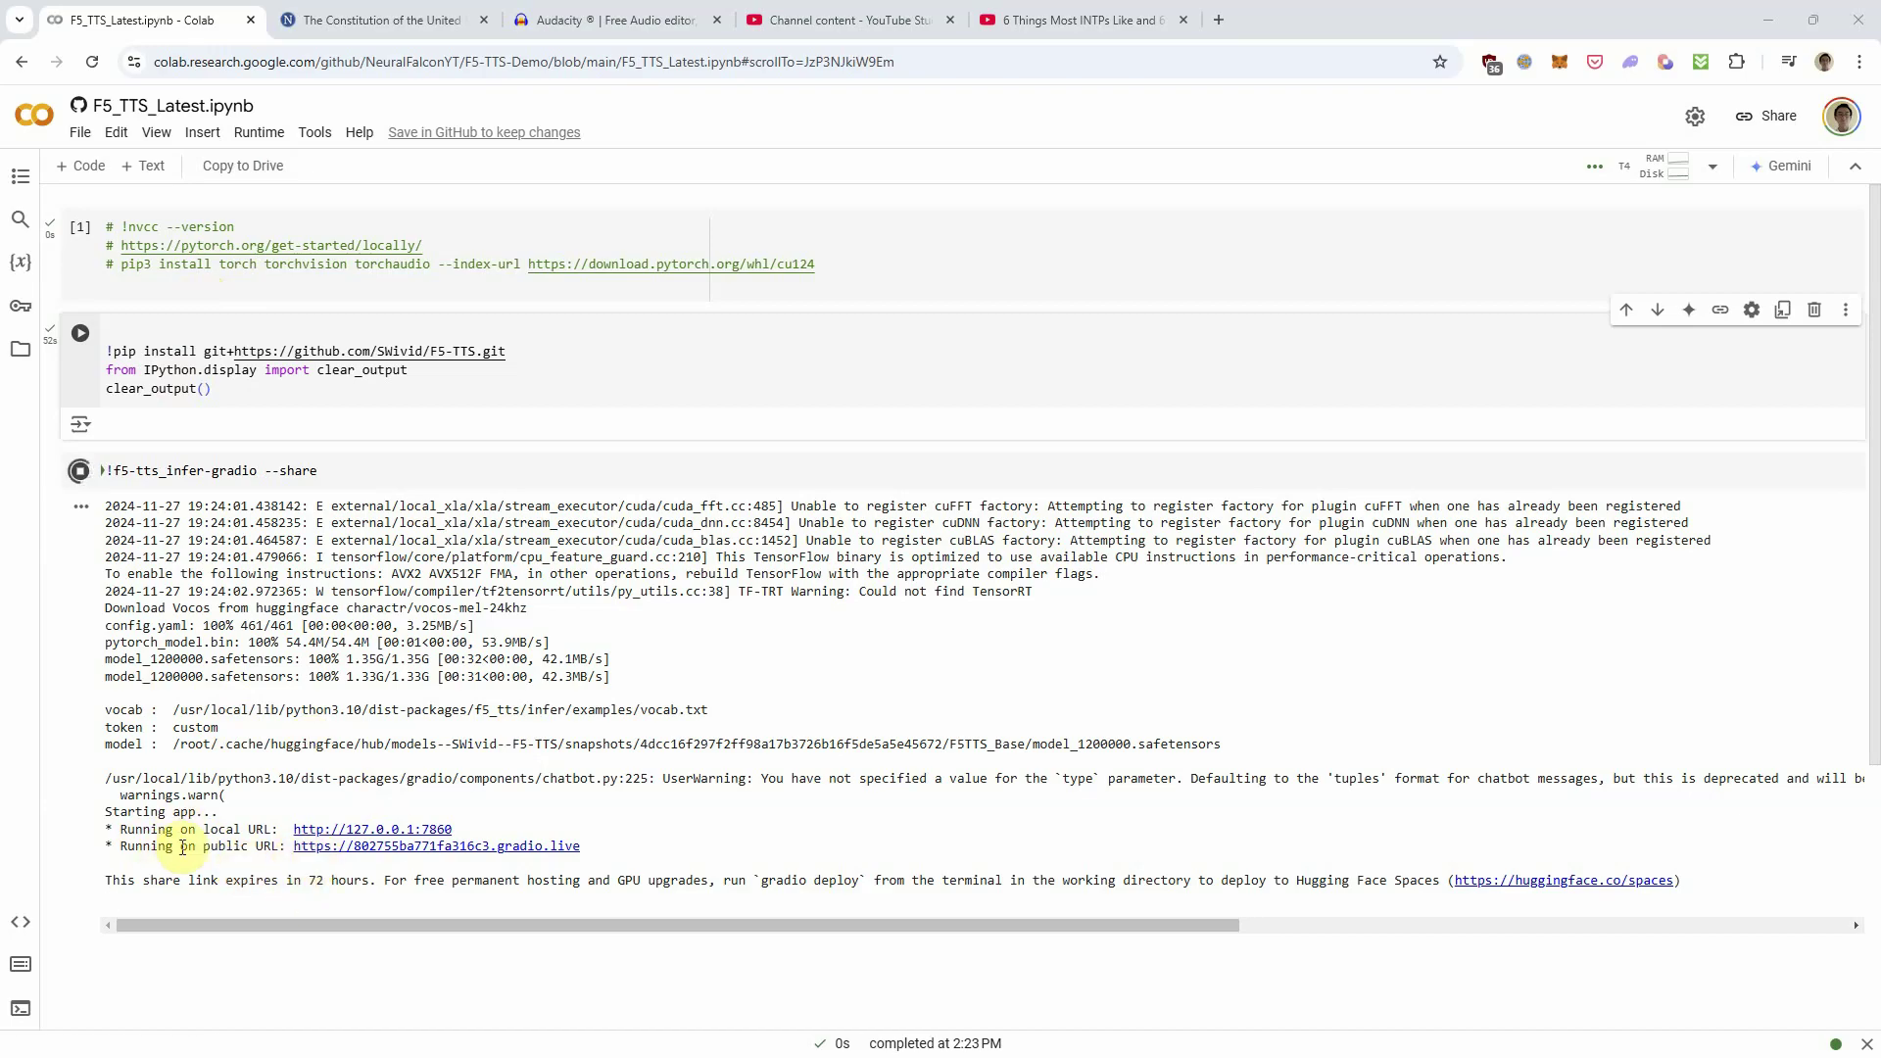
Open the F5-TTS gradio.live share link from the Colab output in a new tab.
click(351, 850)
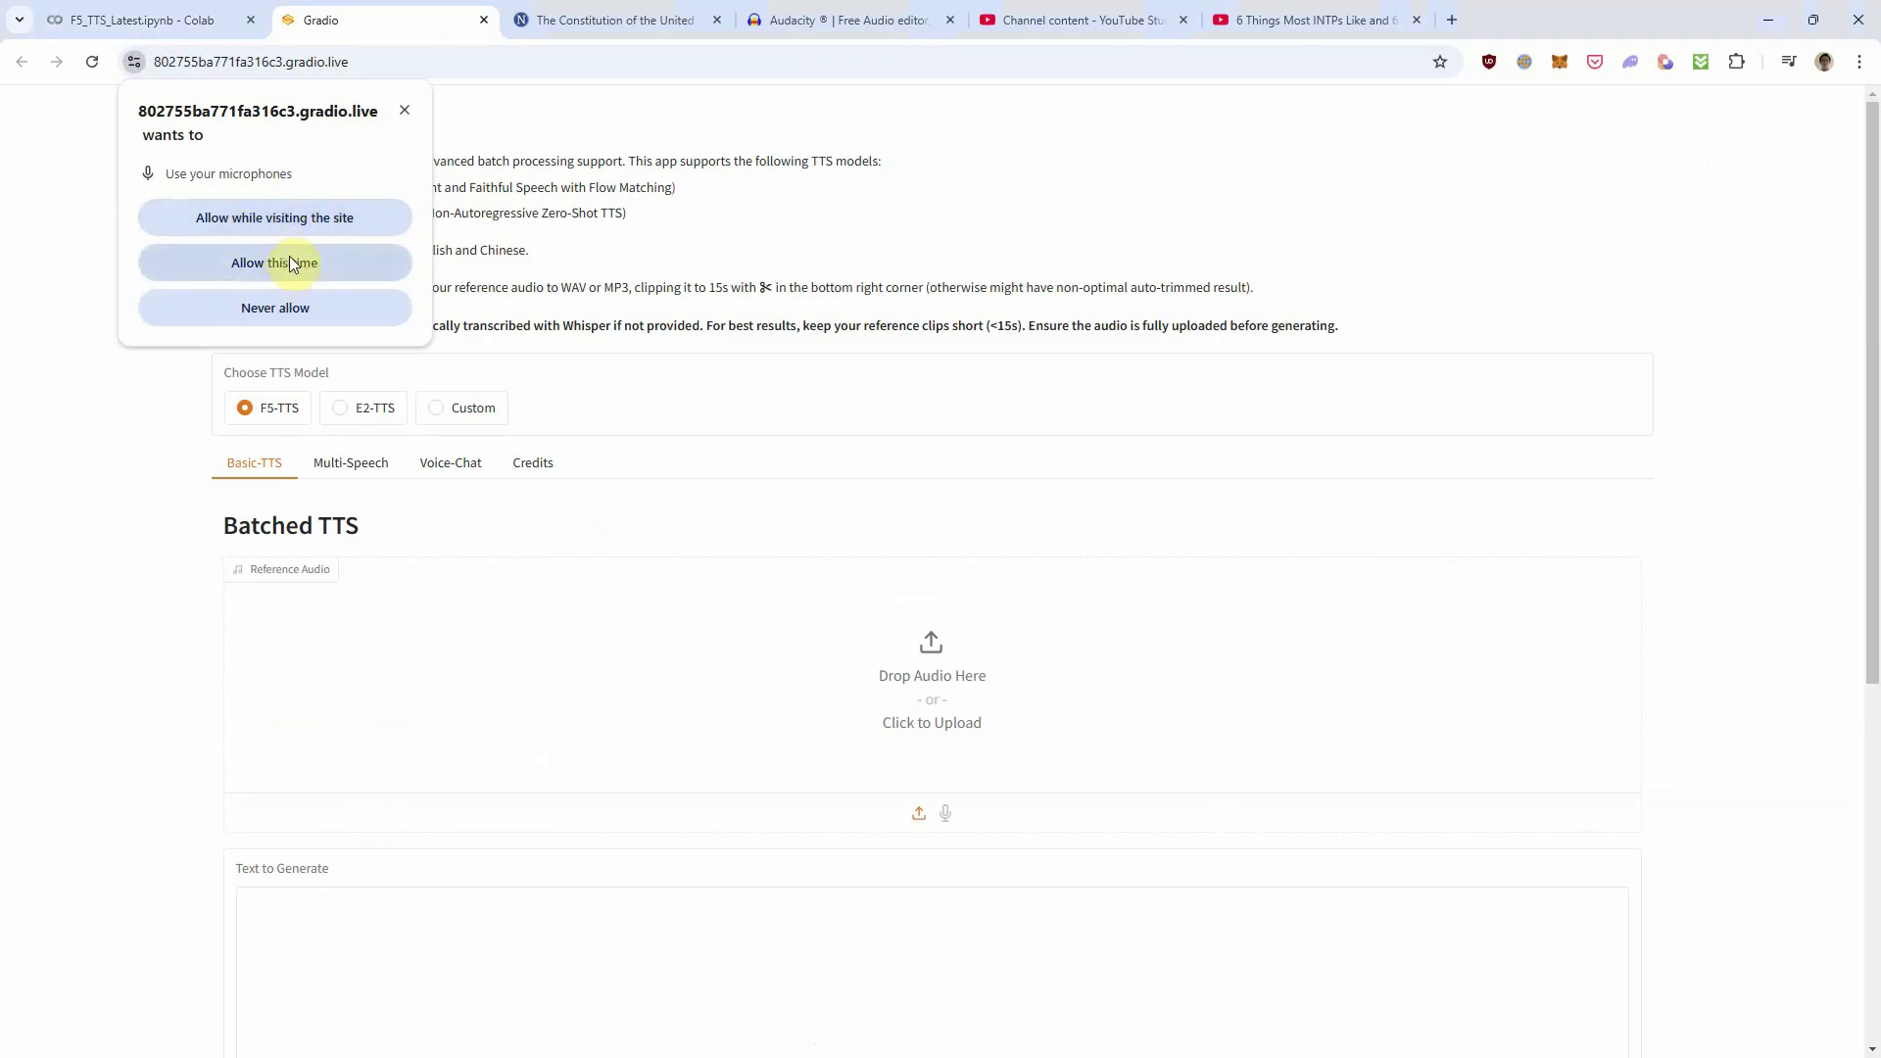
Allow this page microphone access, then bring Audacity to the front.
click(314, 222)
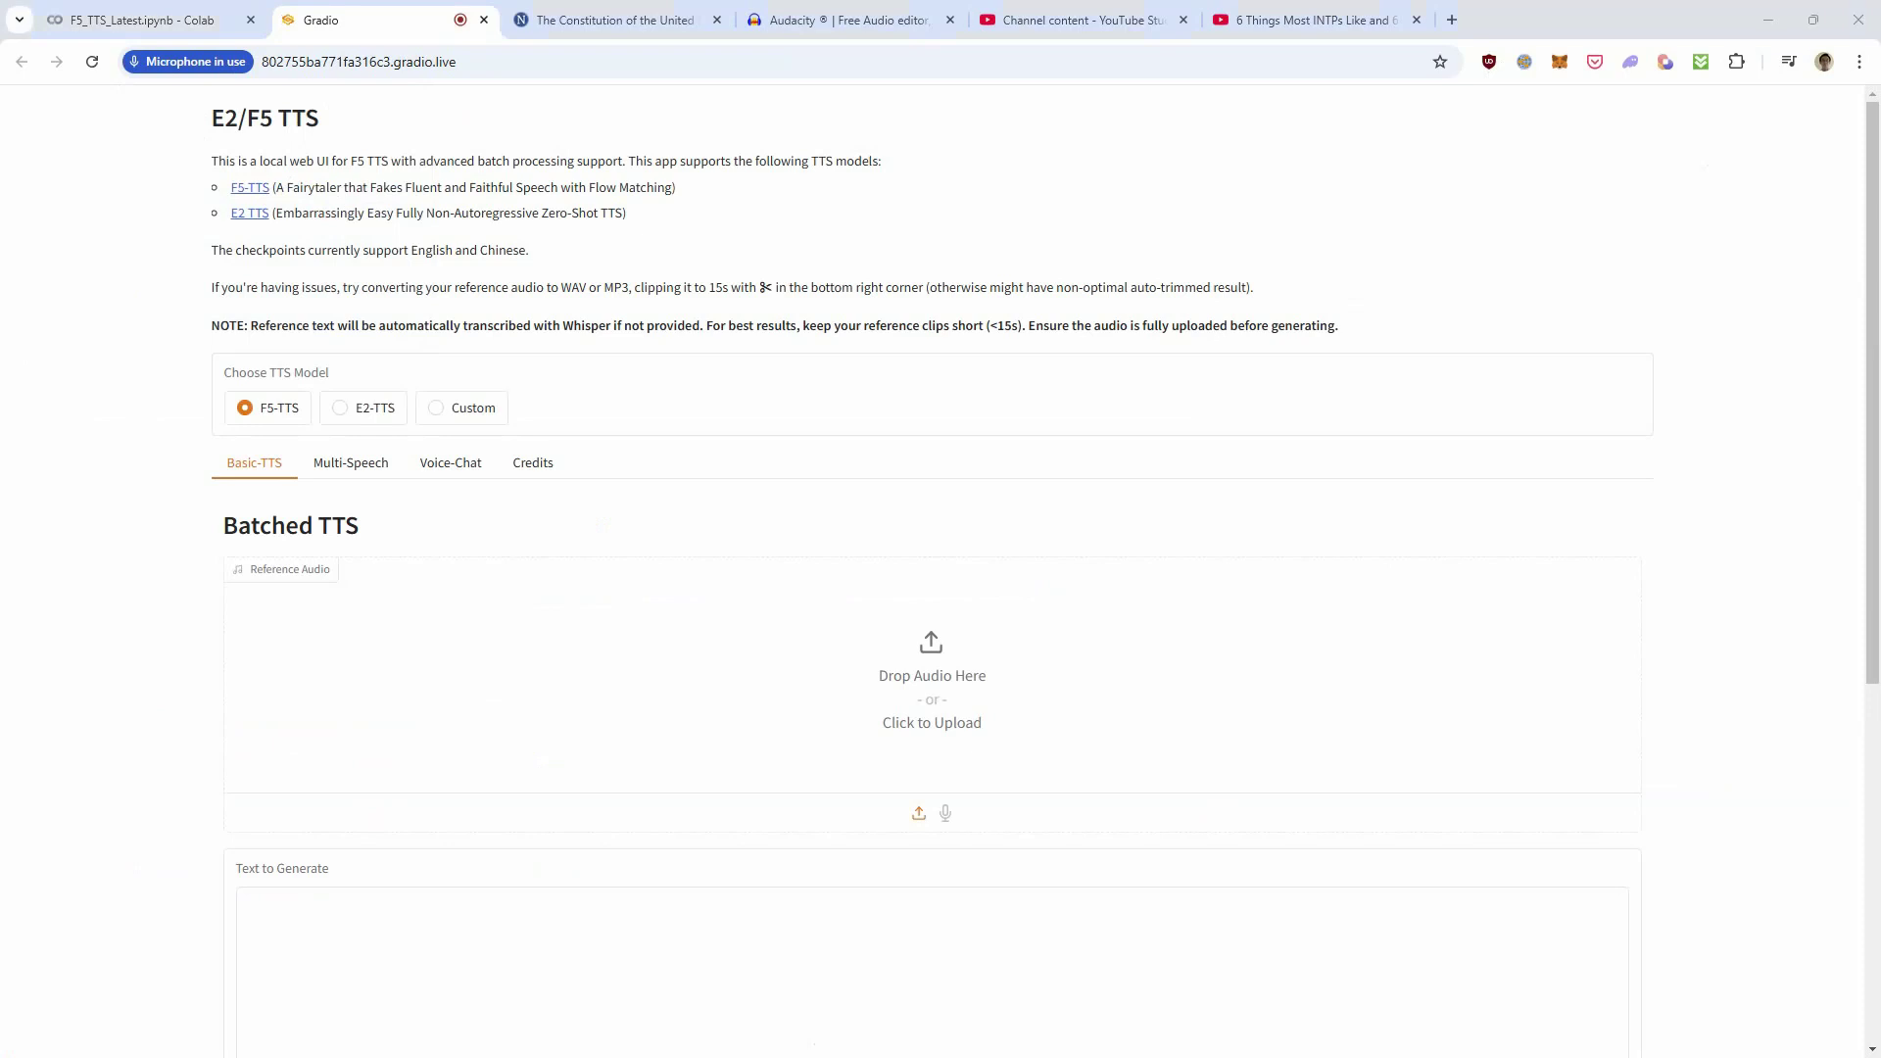
key(alt+Tab)
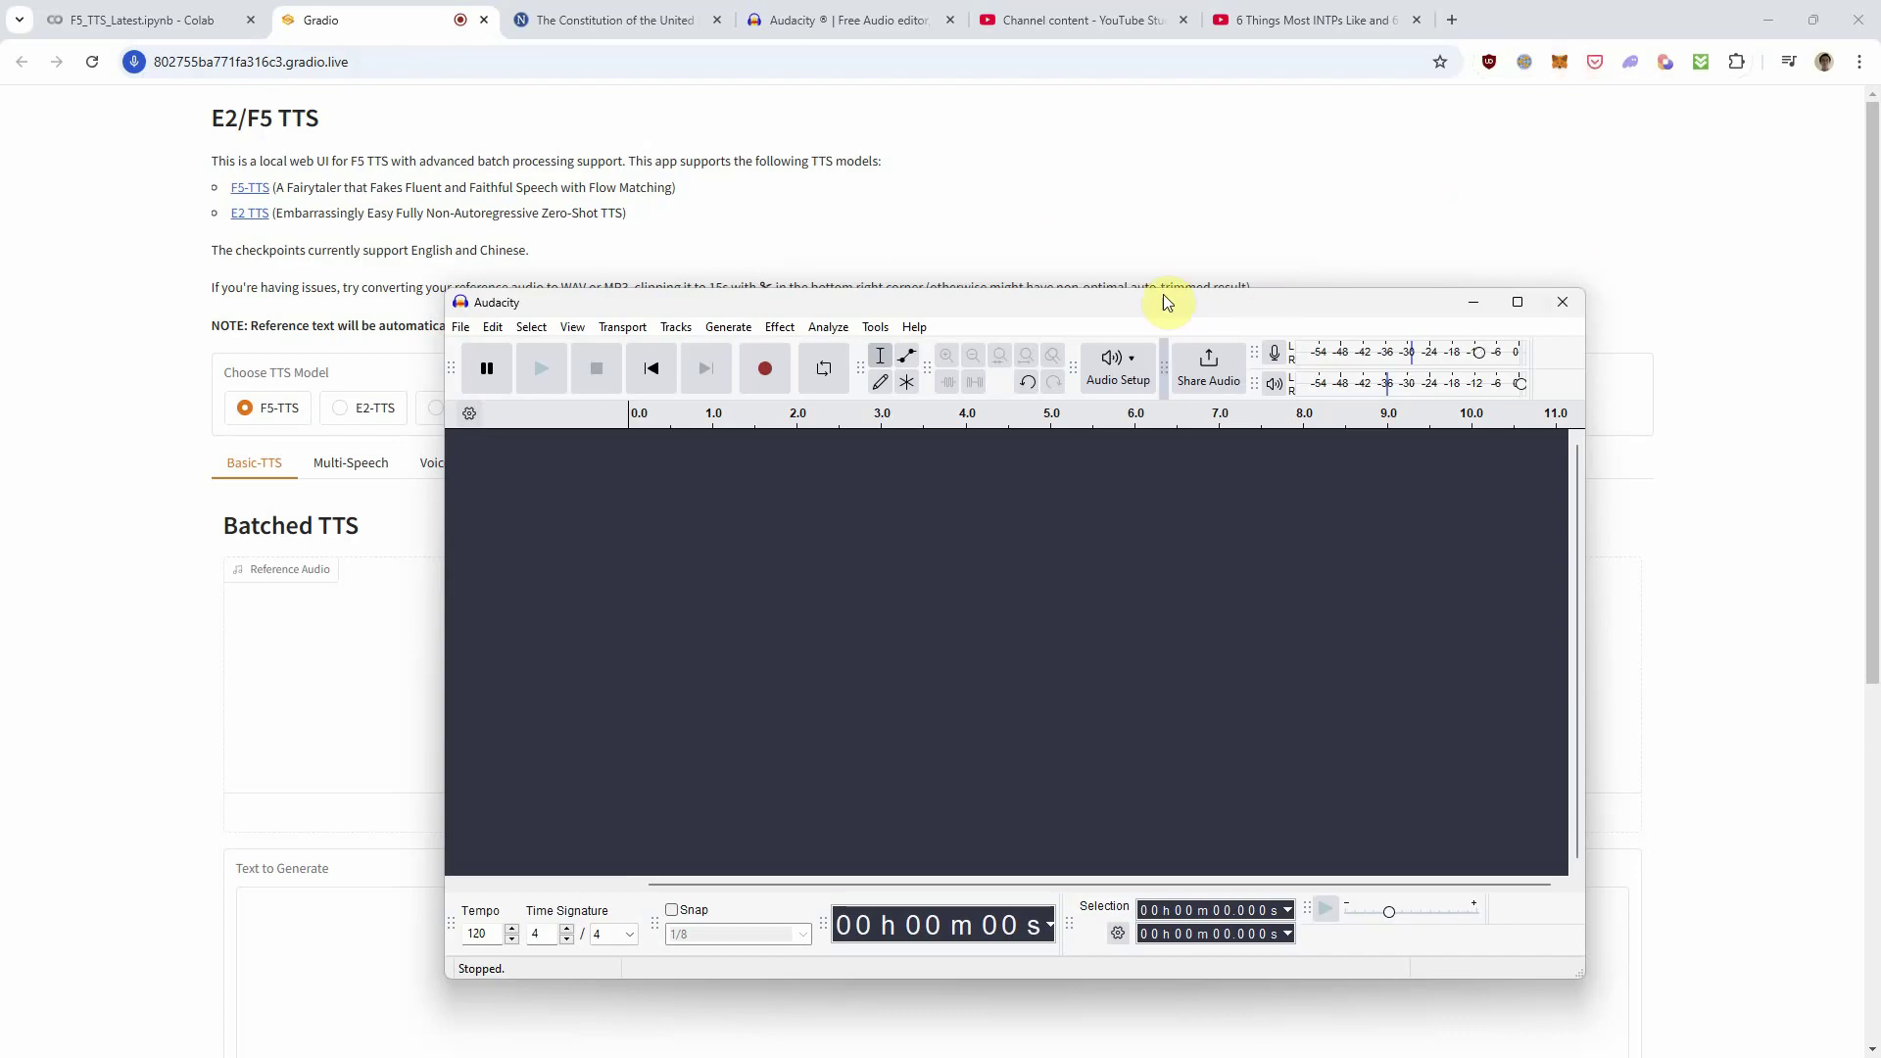
With the YouTube video open, set Audacity's recording device to Speakers (Realtek(R) Audio) loopback.
click(1272, 19)
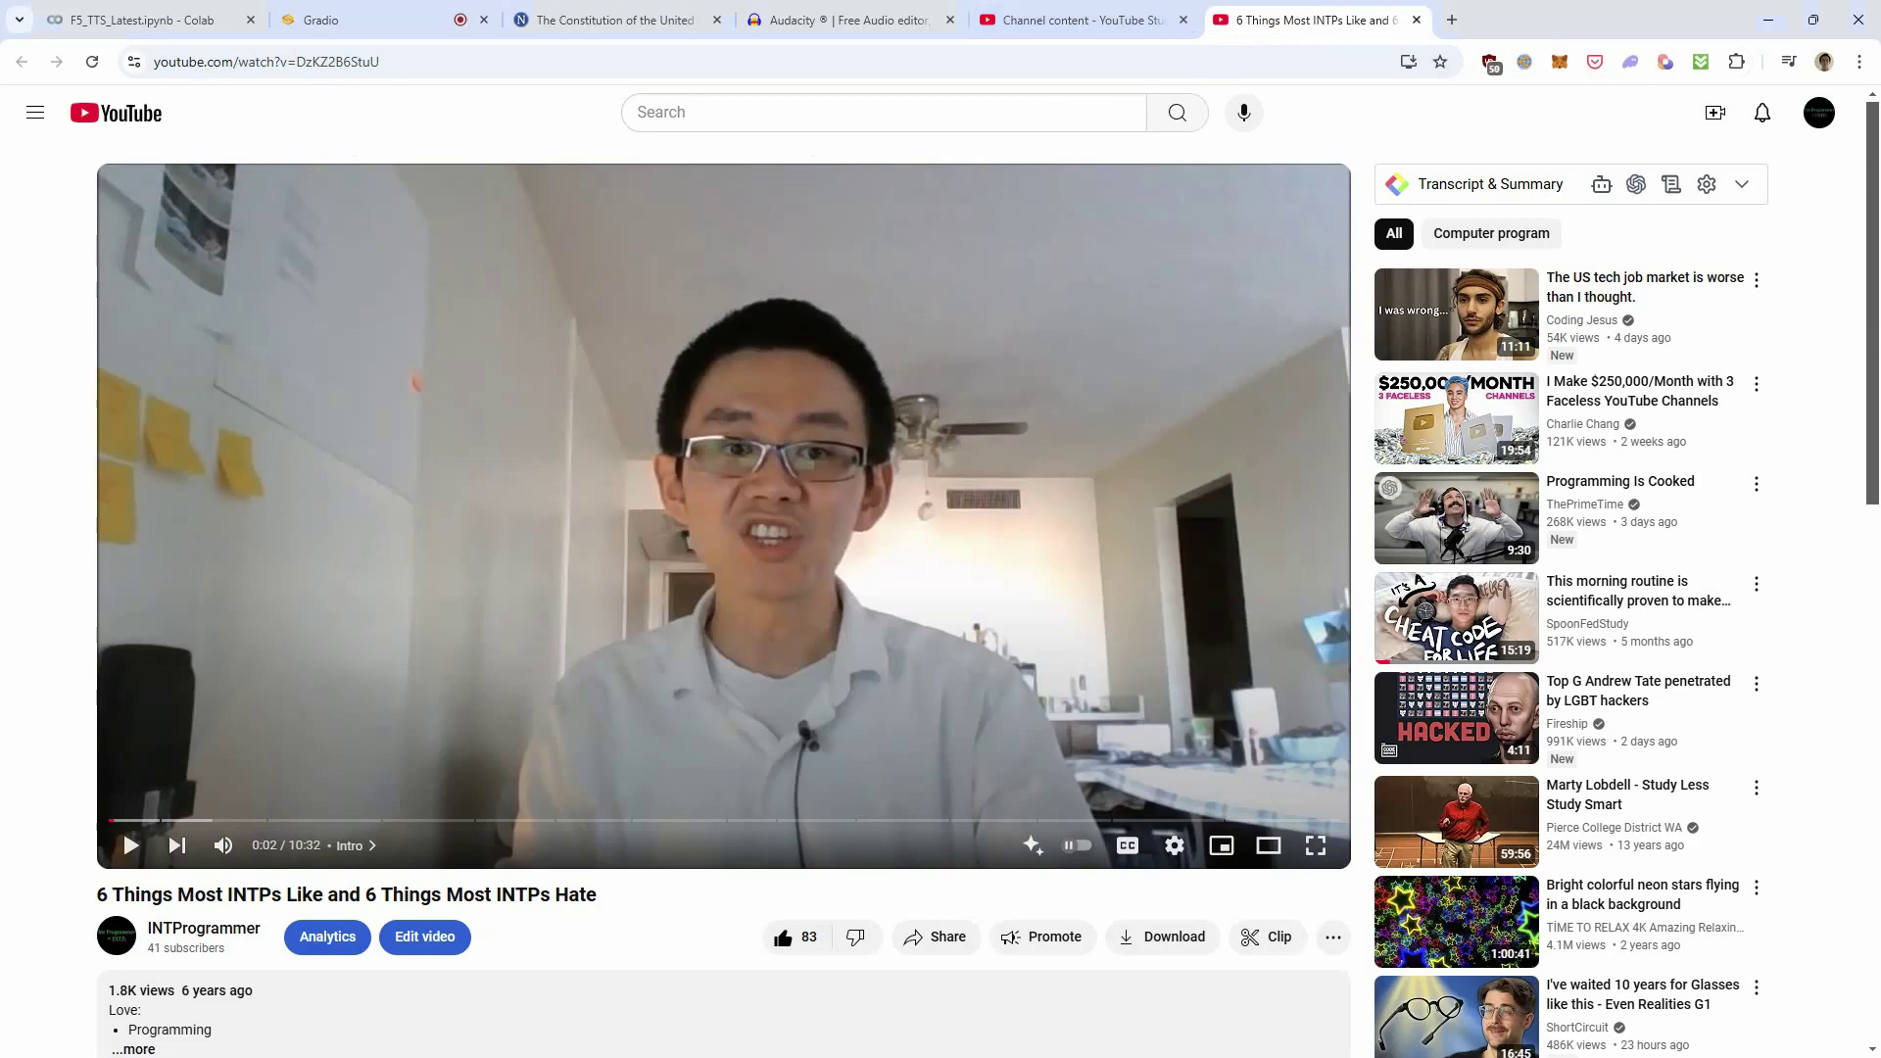
key(alt+Tab)
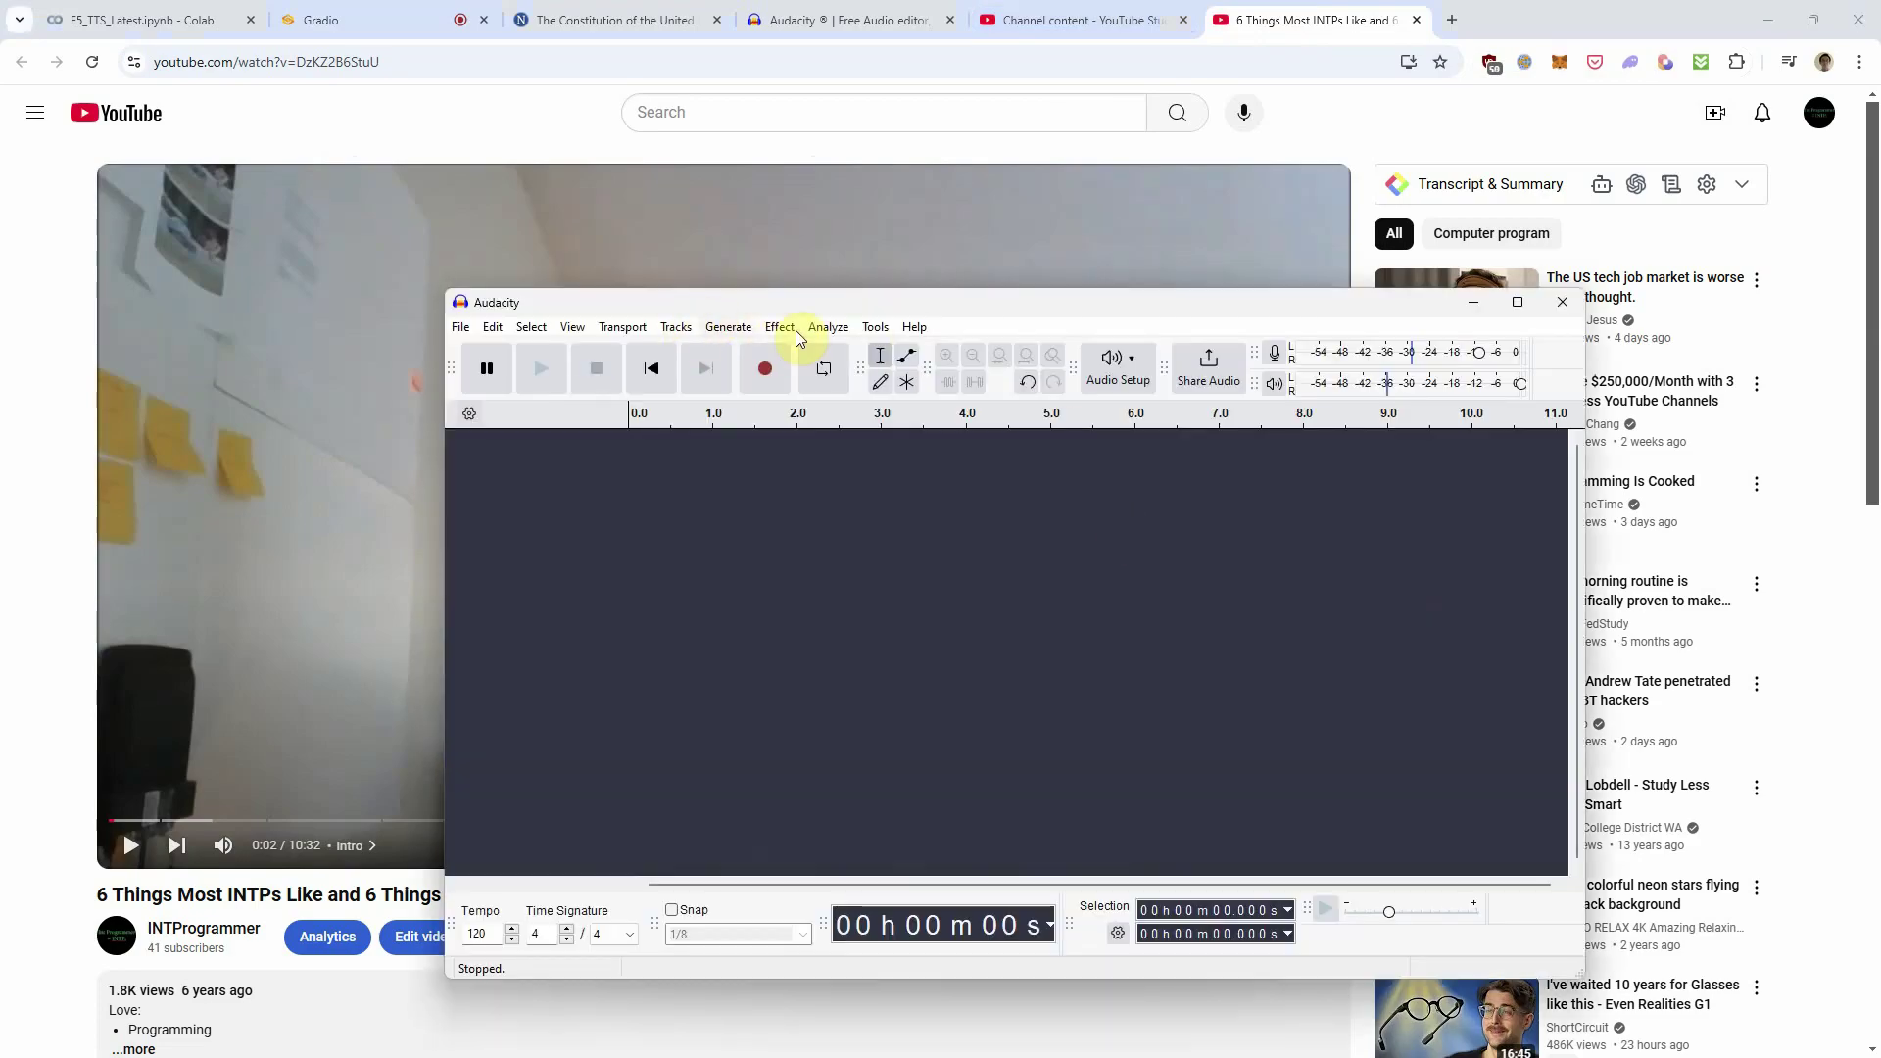
drag(992, 310, 827, 312)
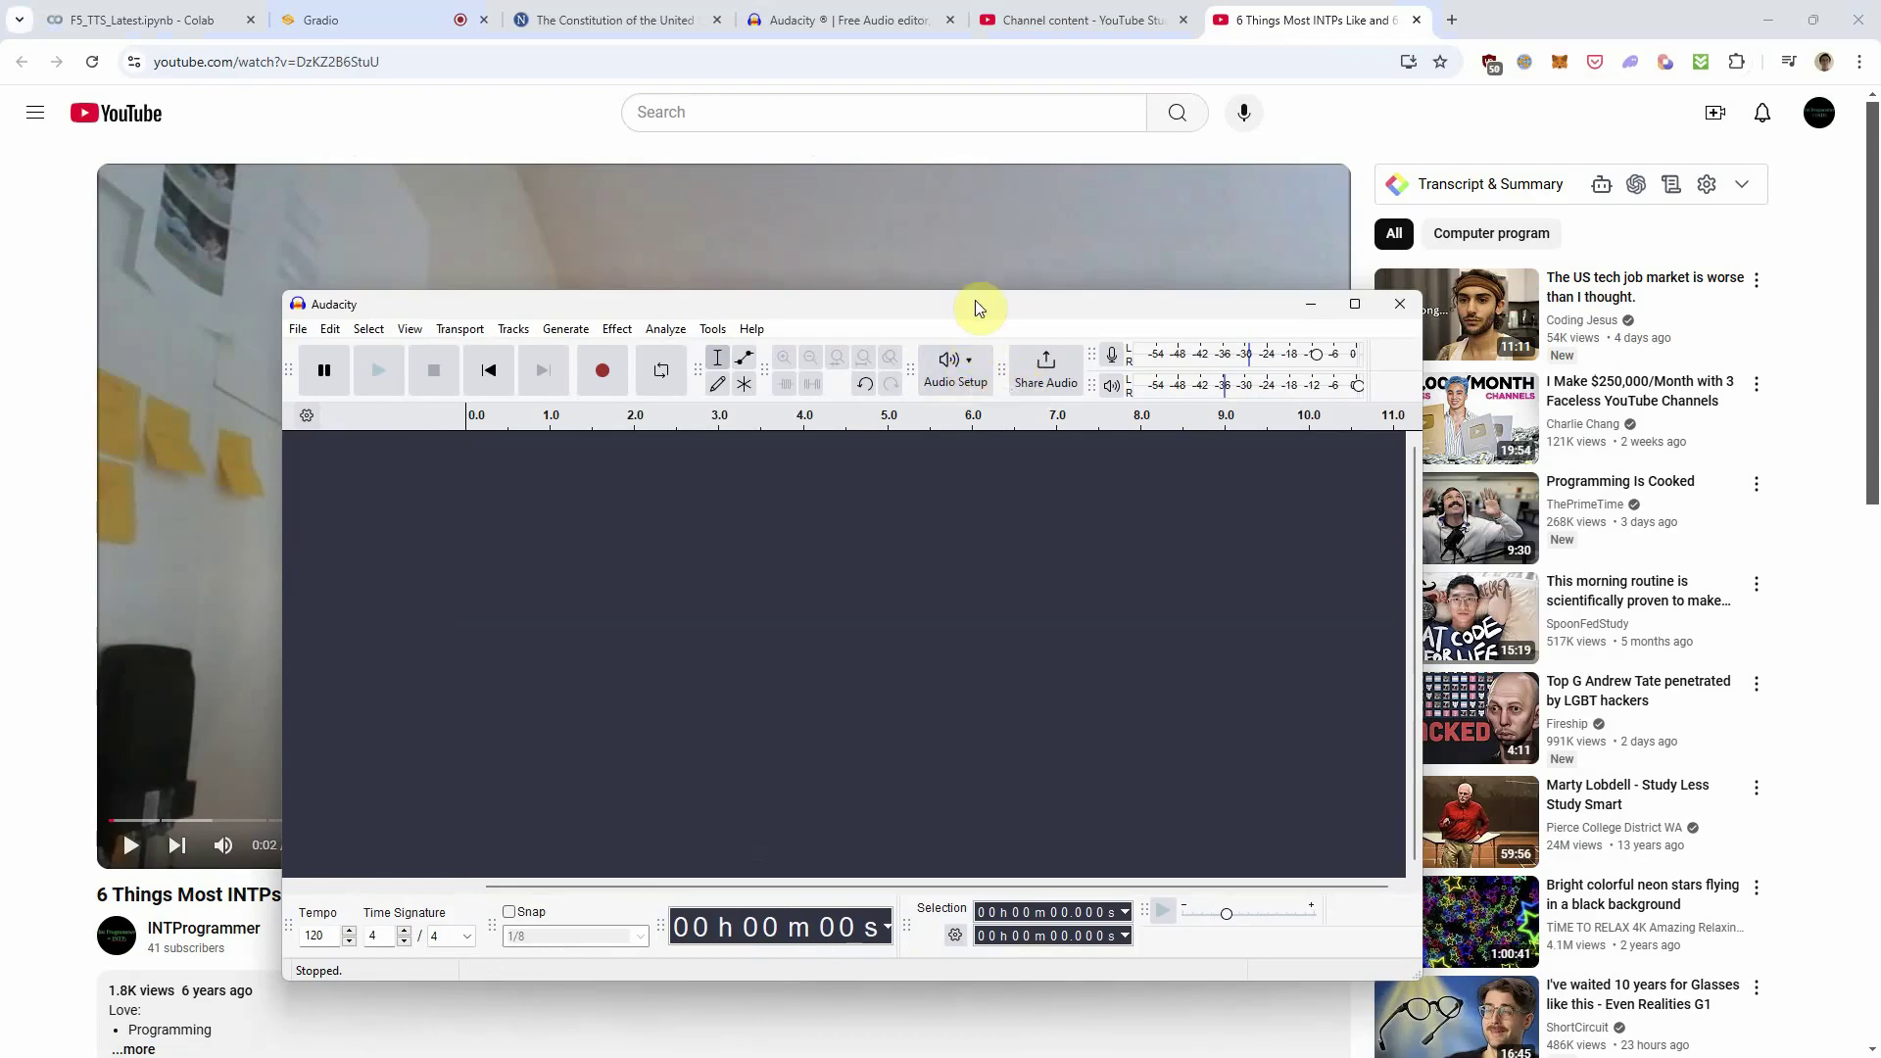
click(964, 369)
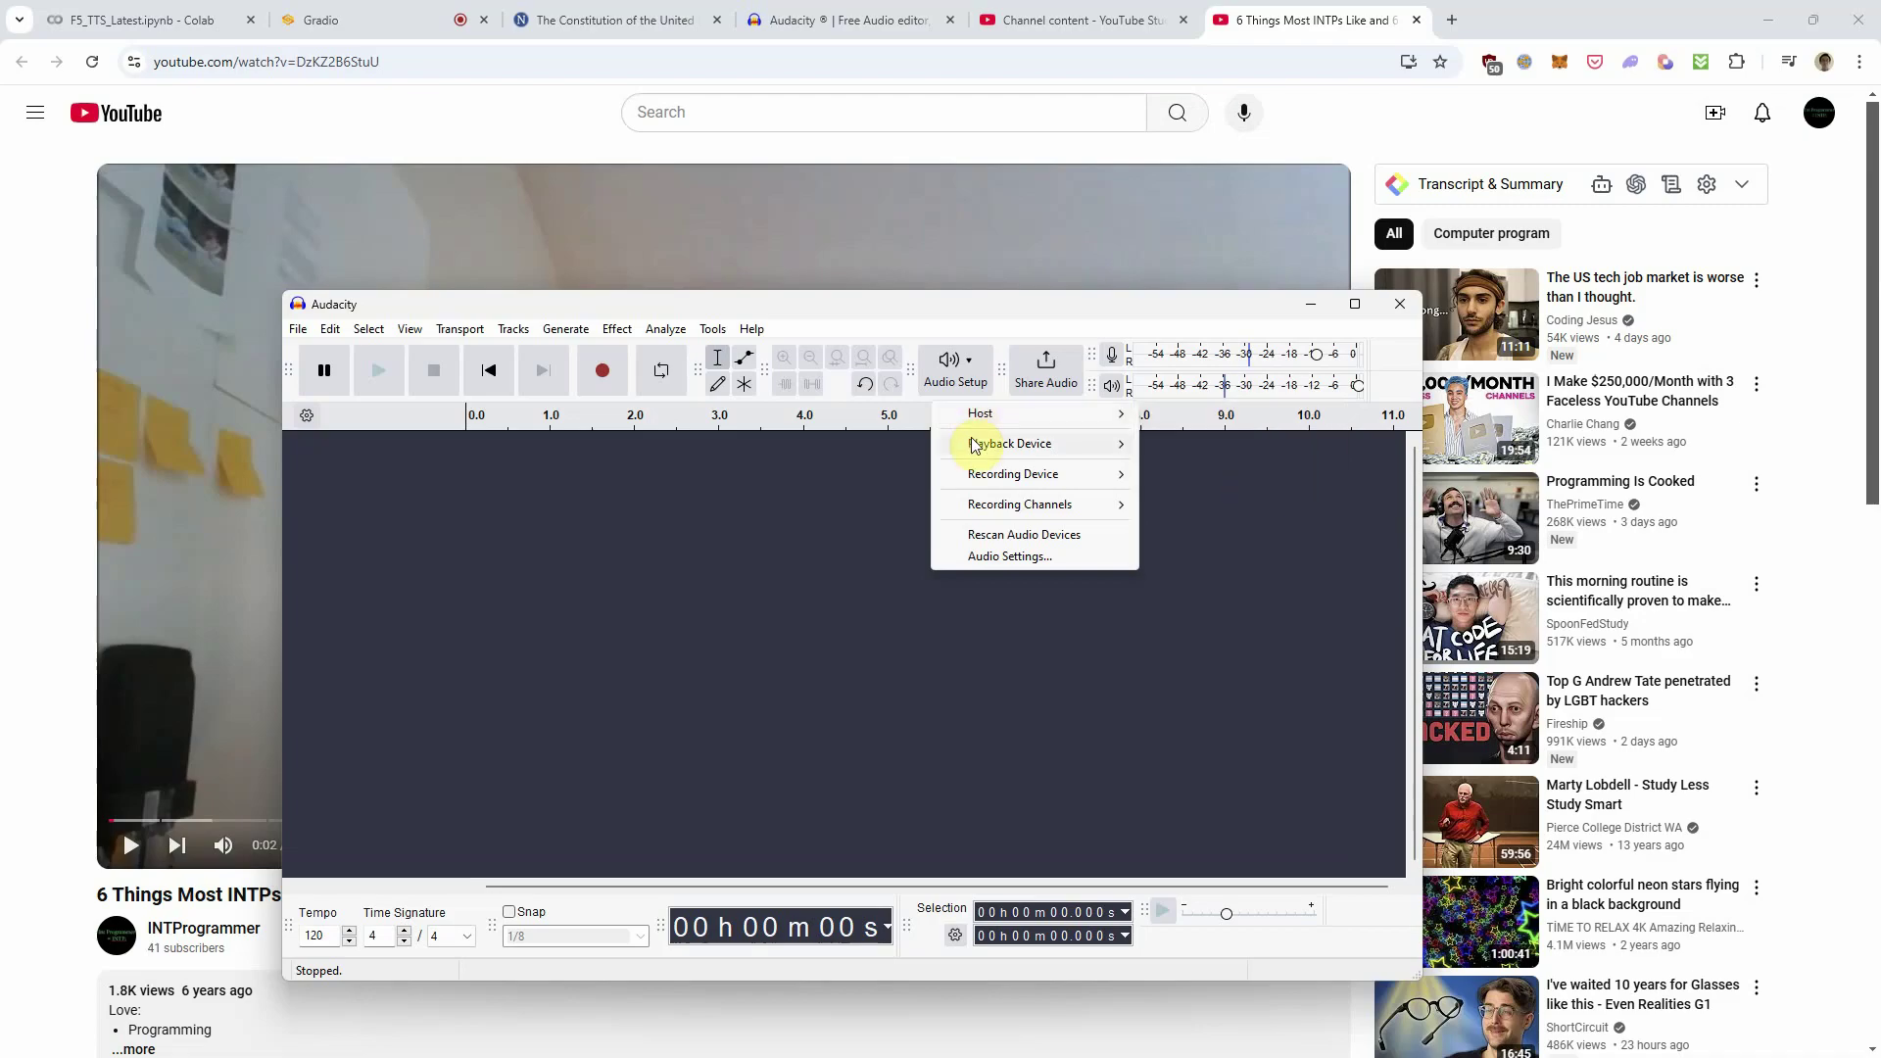
mouse_move(1013, 474)
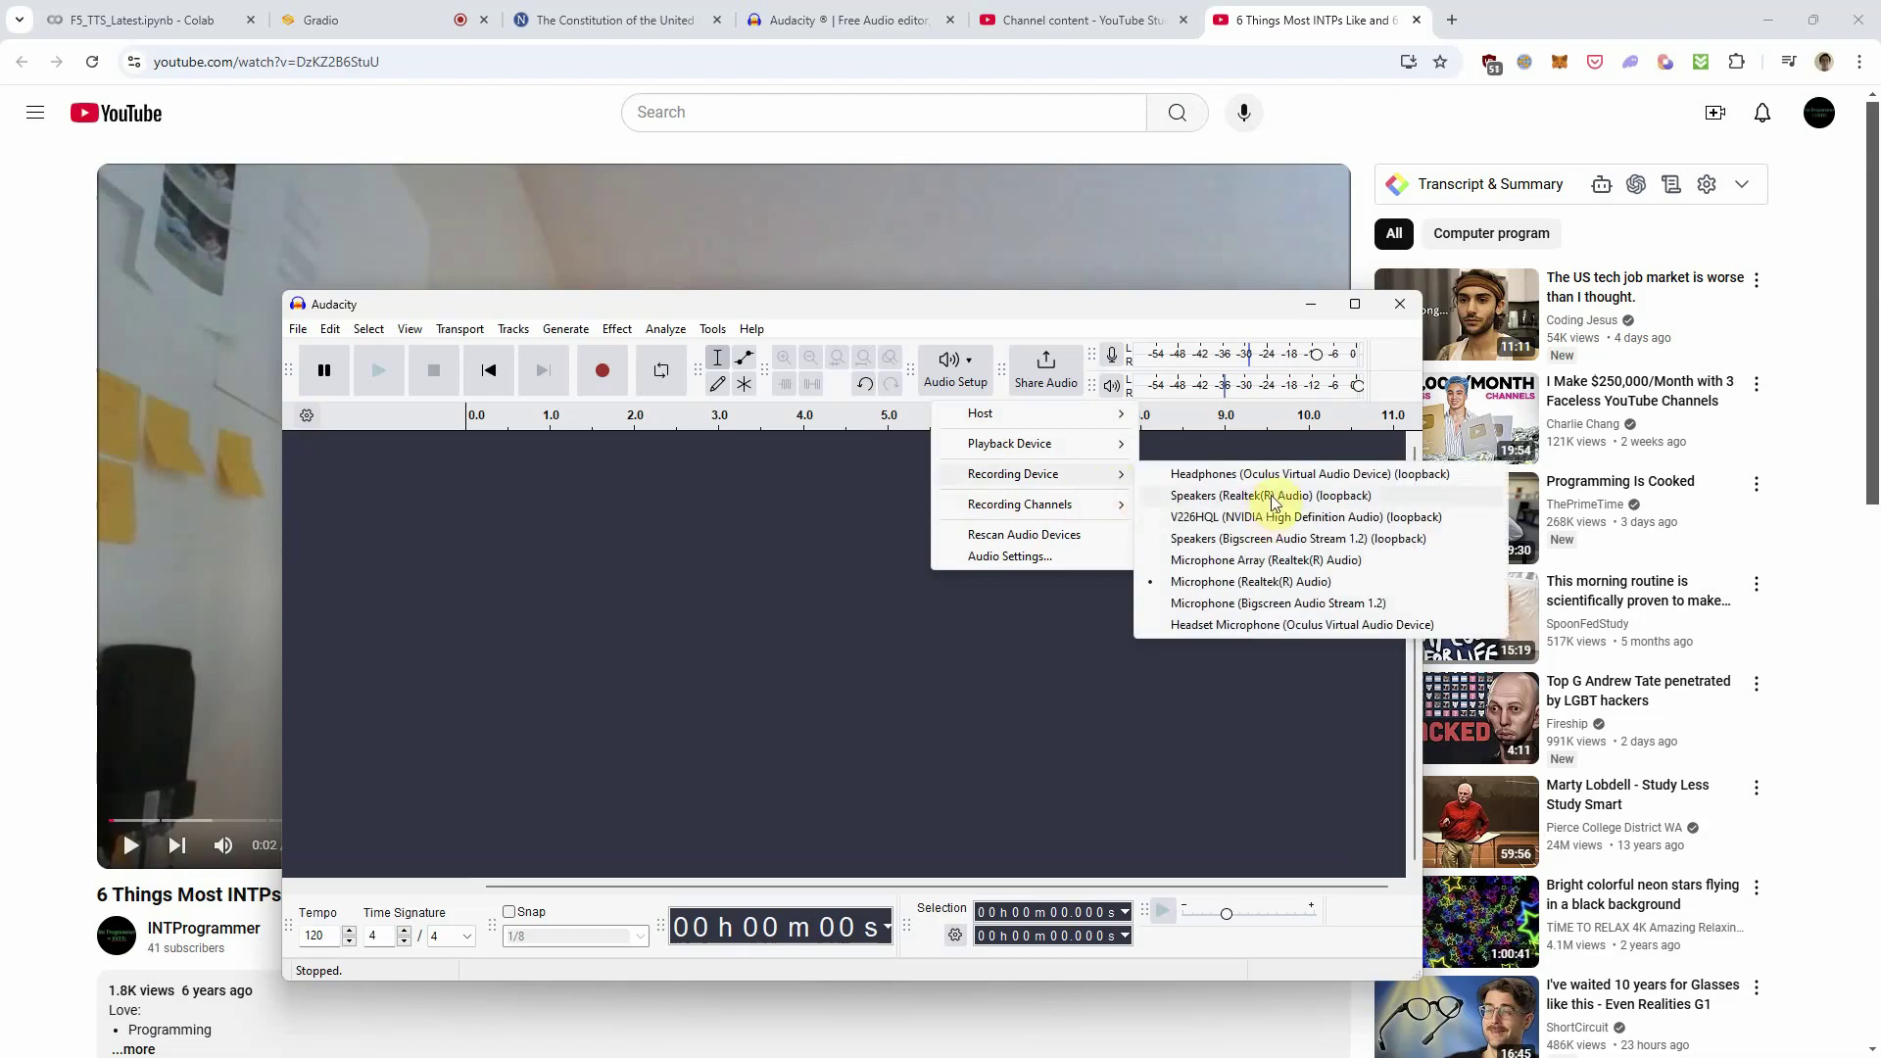
click(1271, 497)
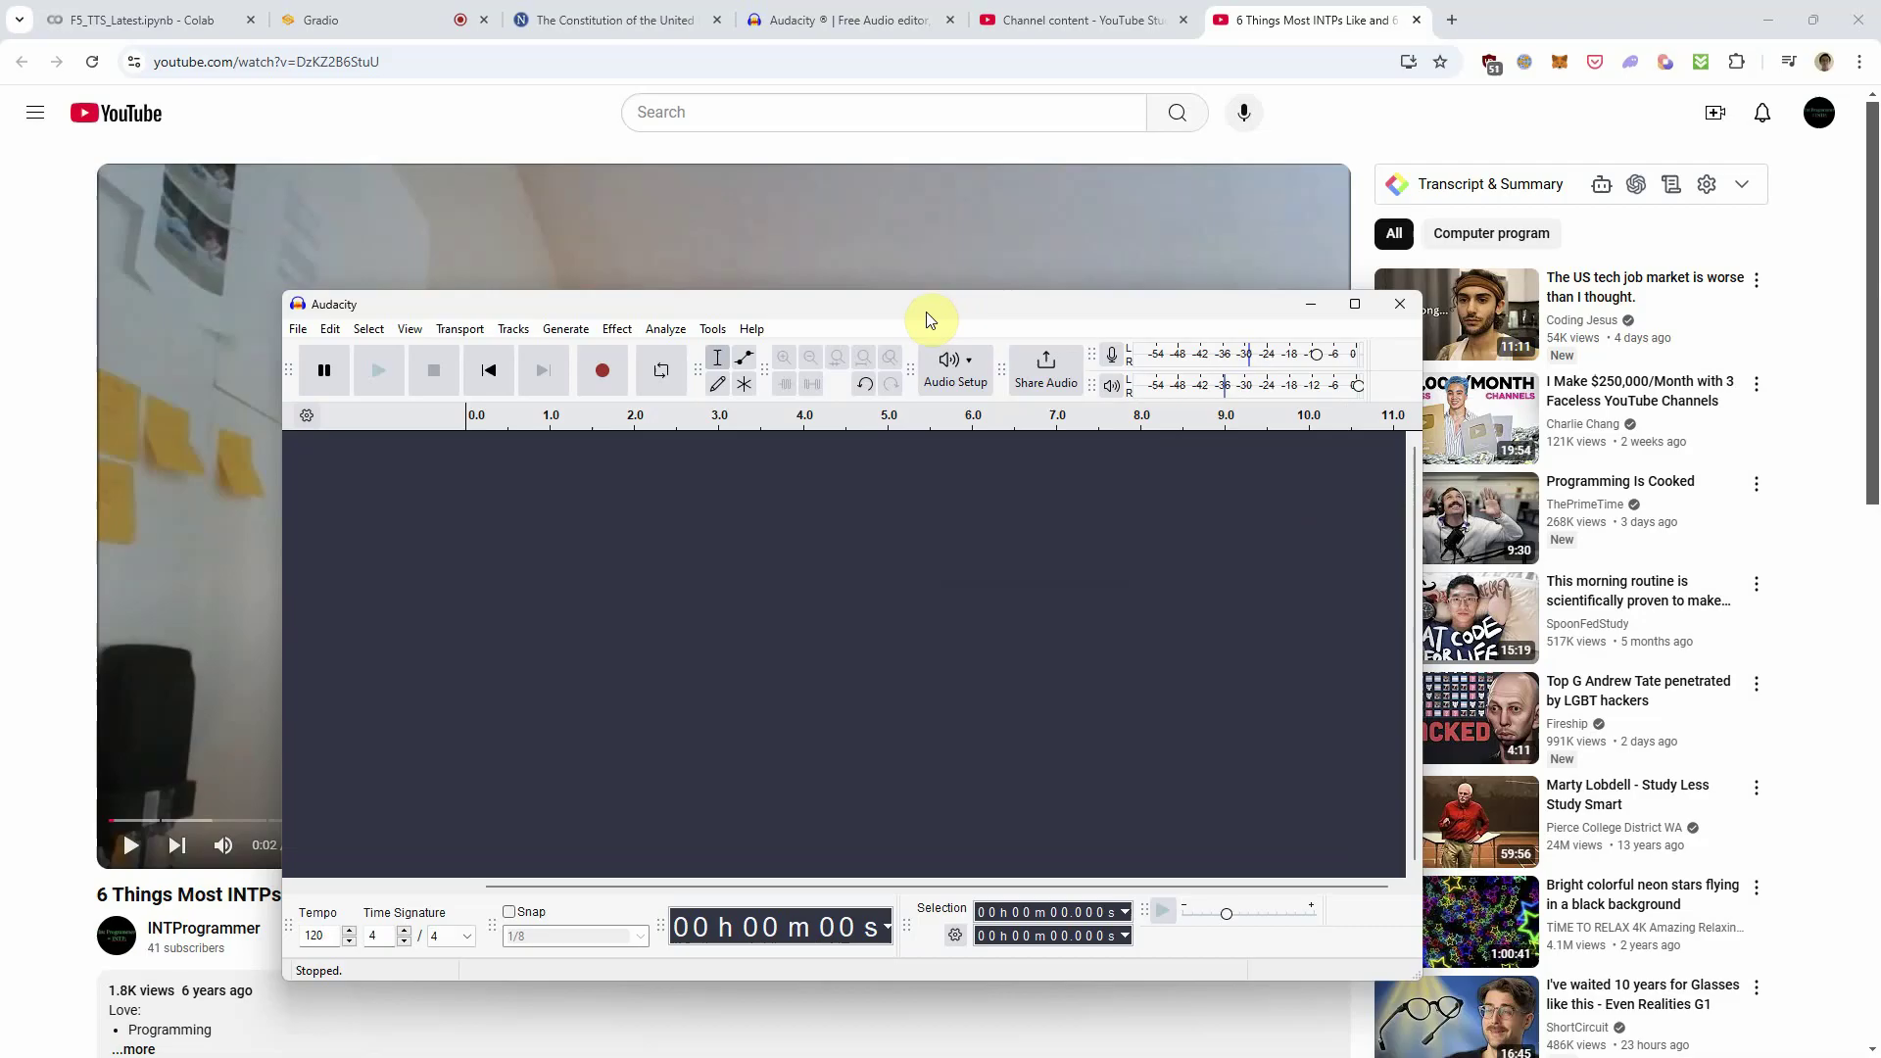
Record about ten seconds of the playing YouTube video into Audacity, then pause the video.
click(129, 845)
click(132, 848)
click(132, 853)
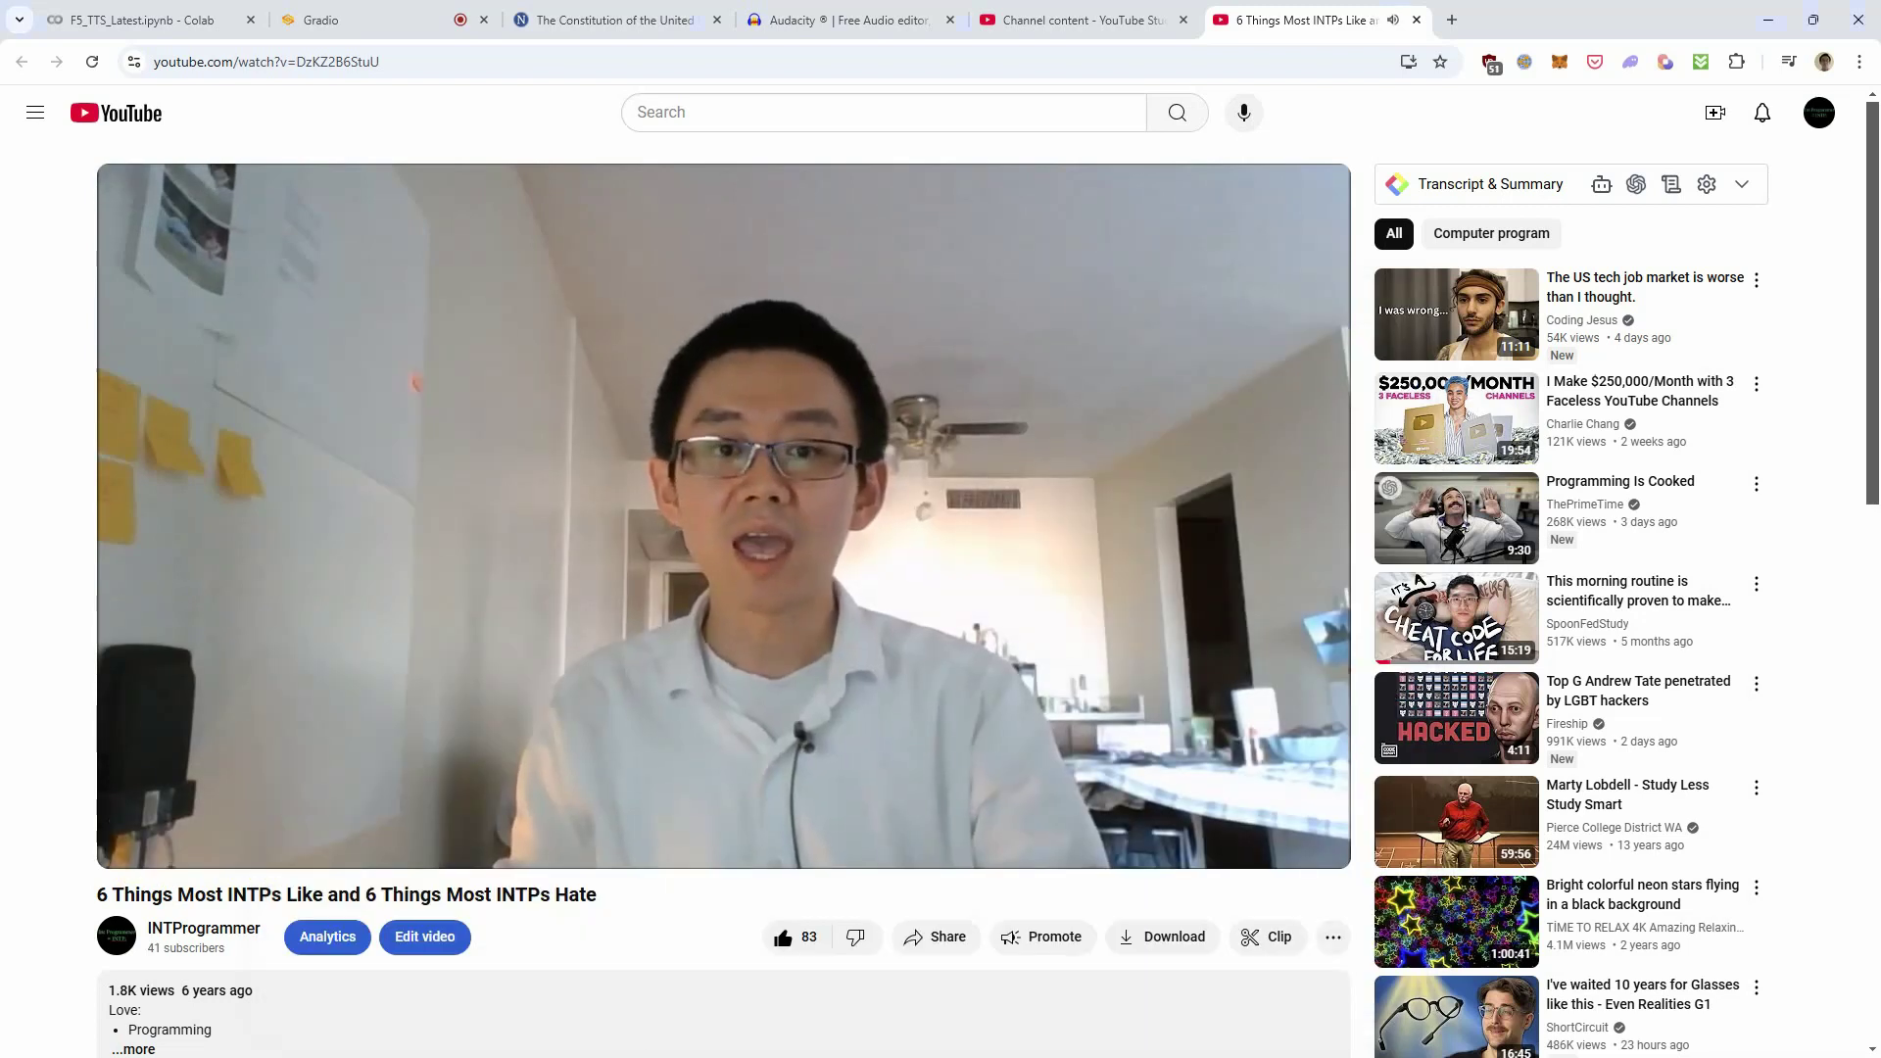
key(alt+Tab)
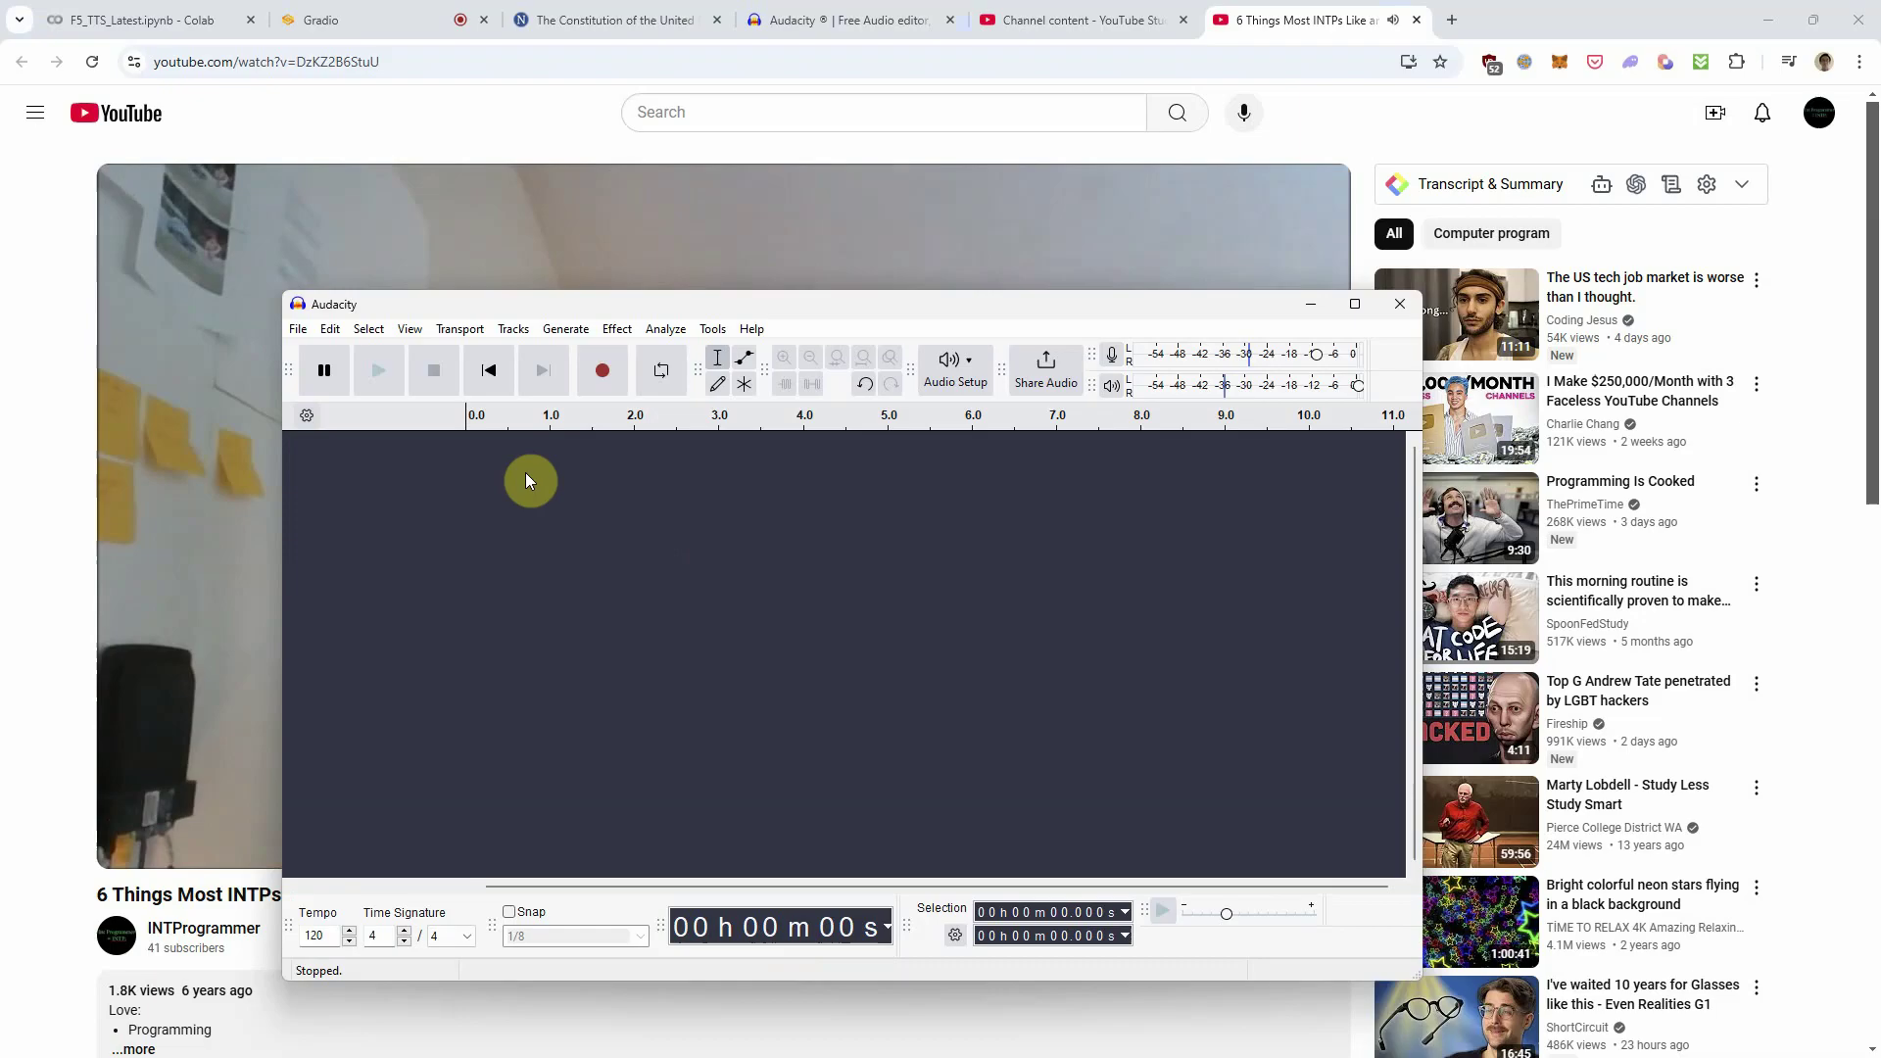
click(603, 372)
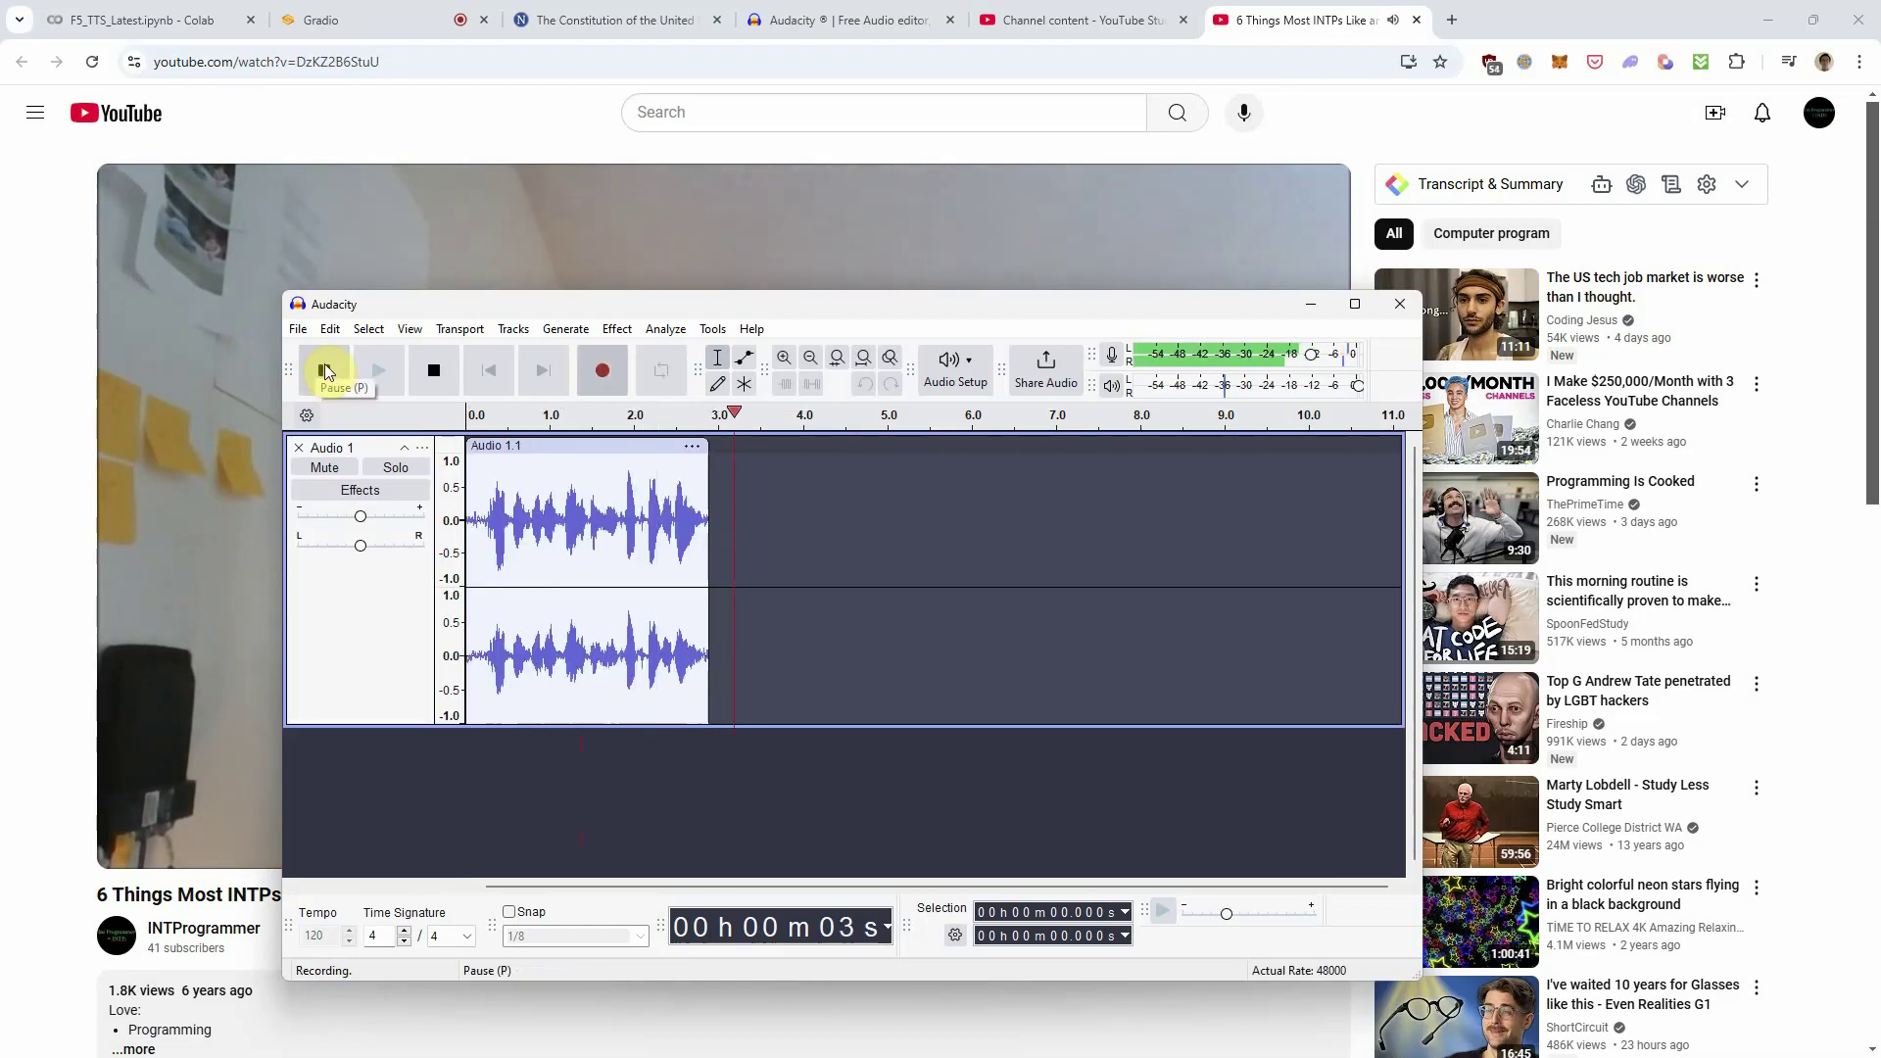
click(430, 373)
click(238, 551)
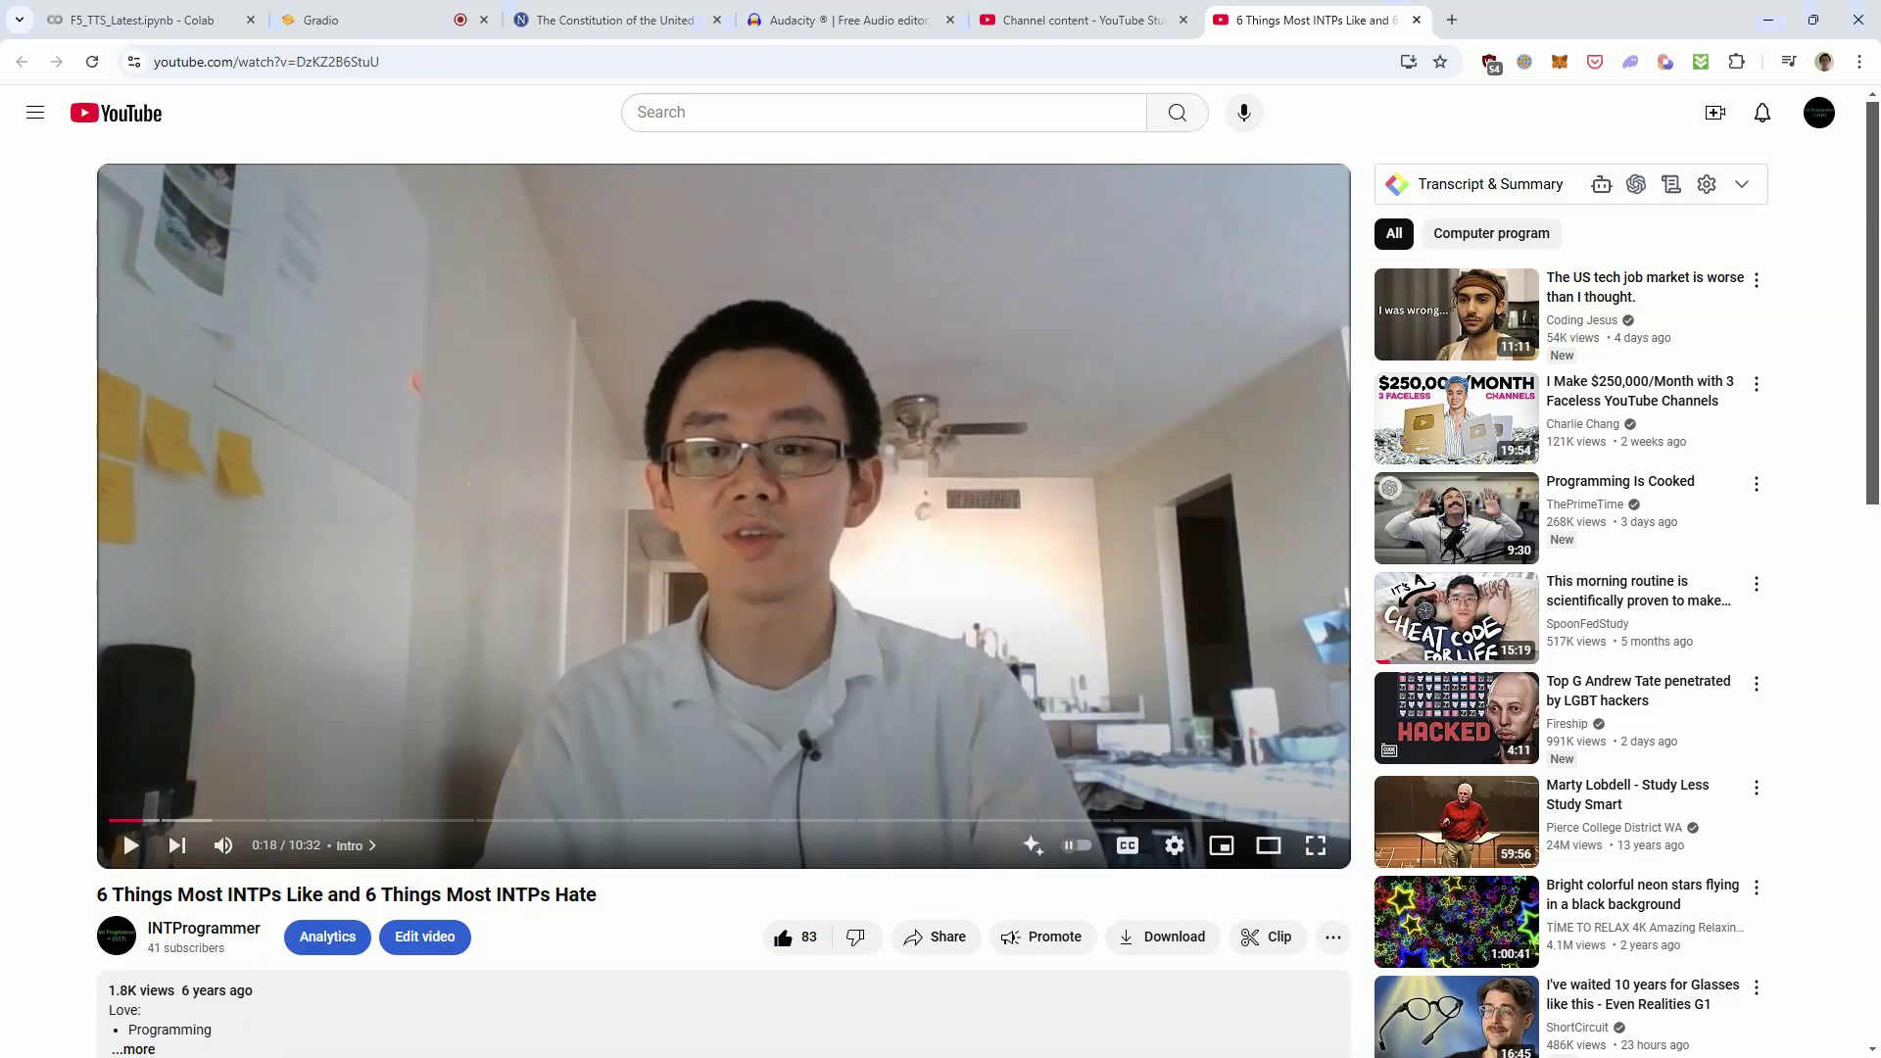
Start exporting the recording, editing its destination folder and file name.
key(alt+Tab)
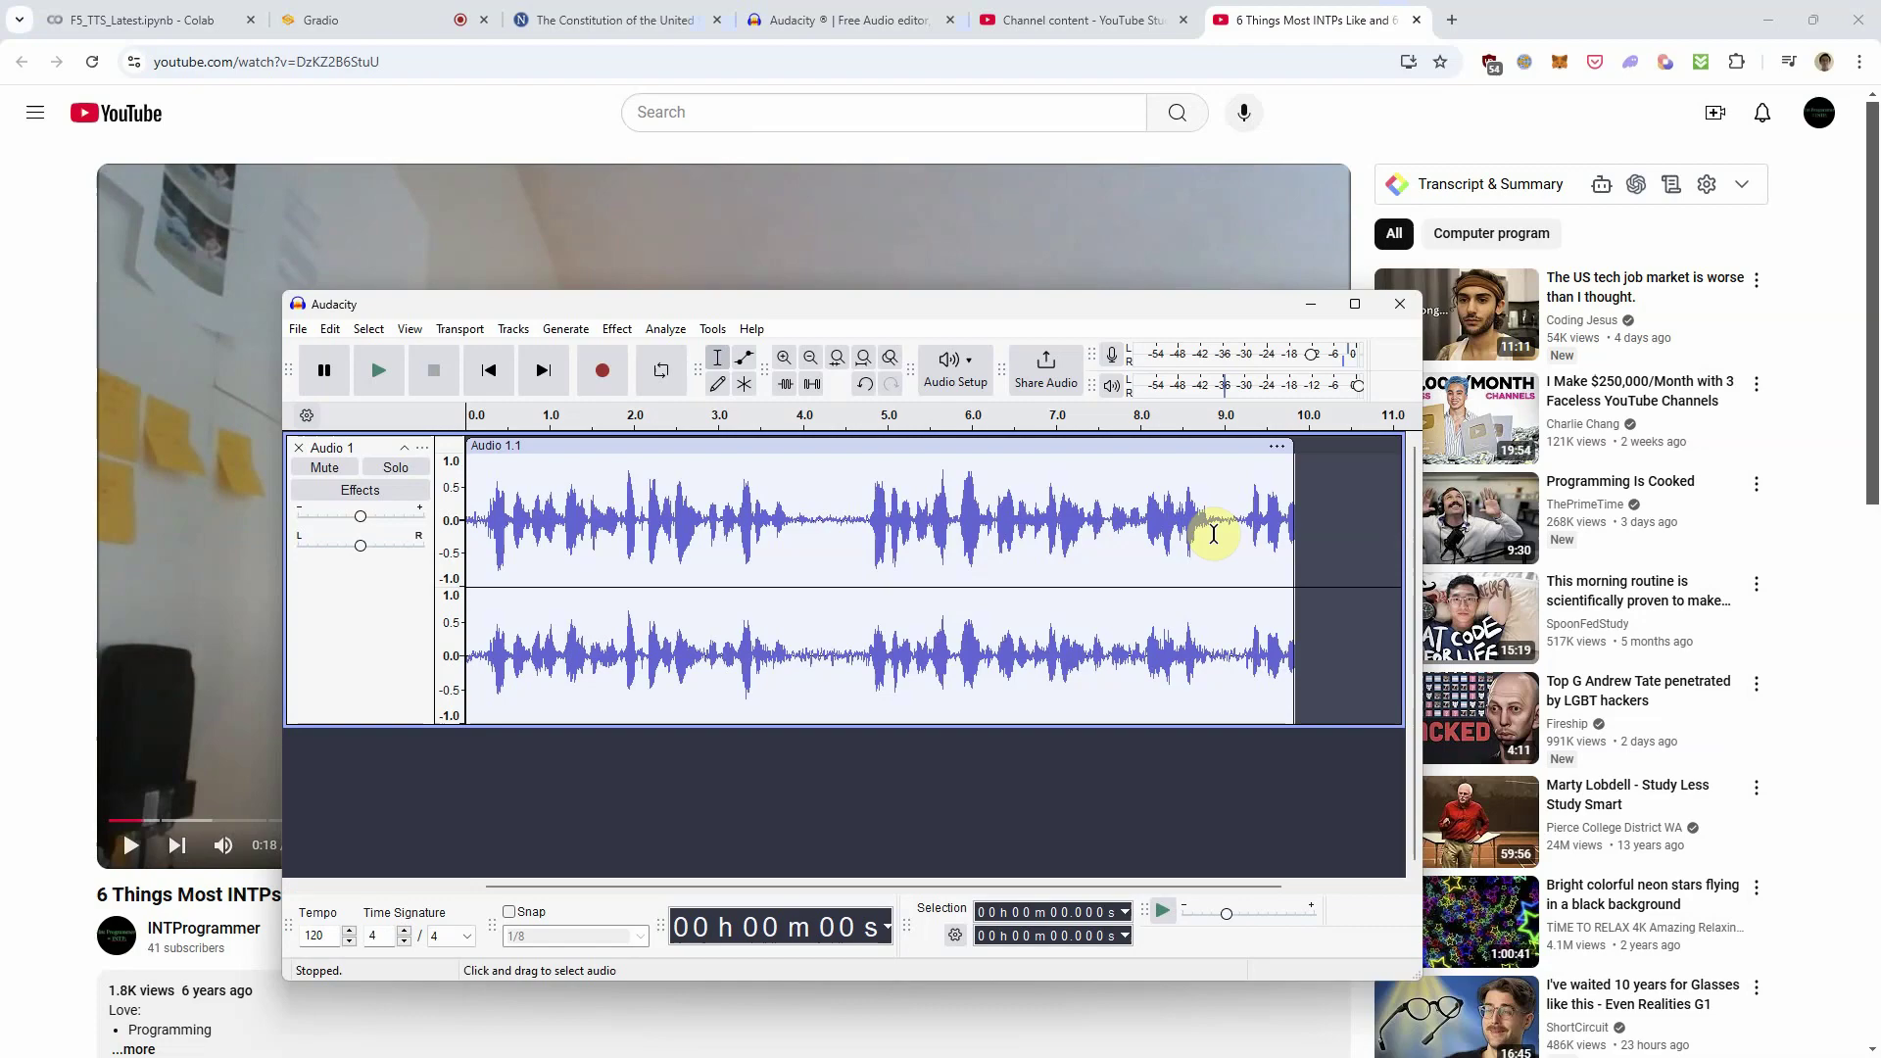
click(300, 330)
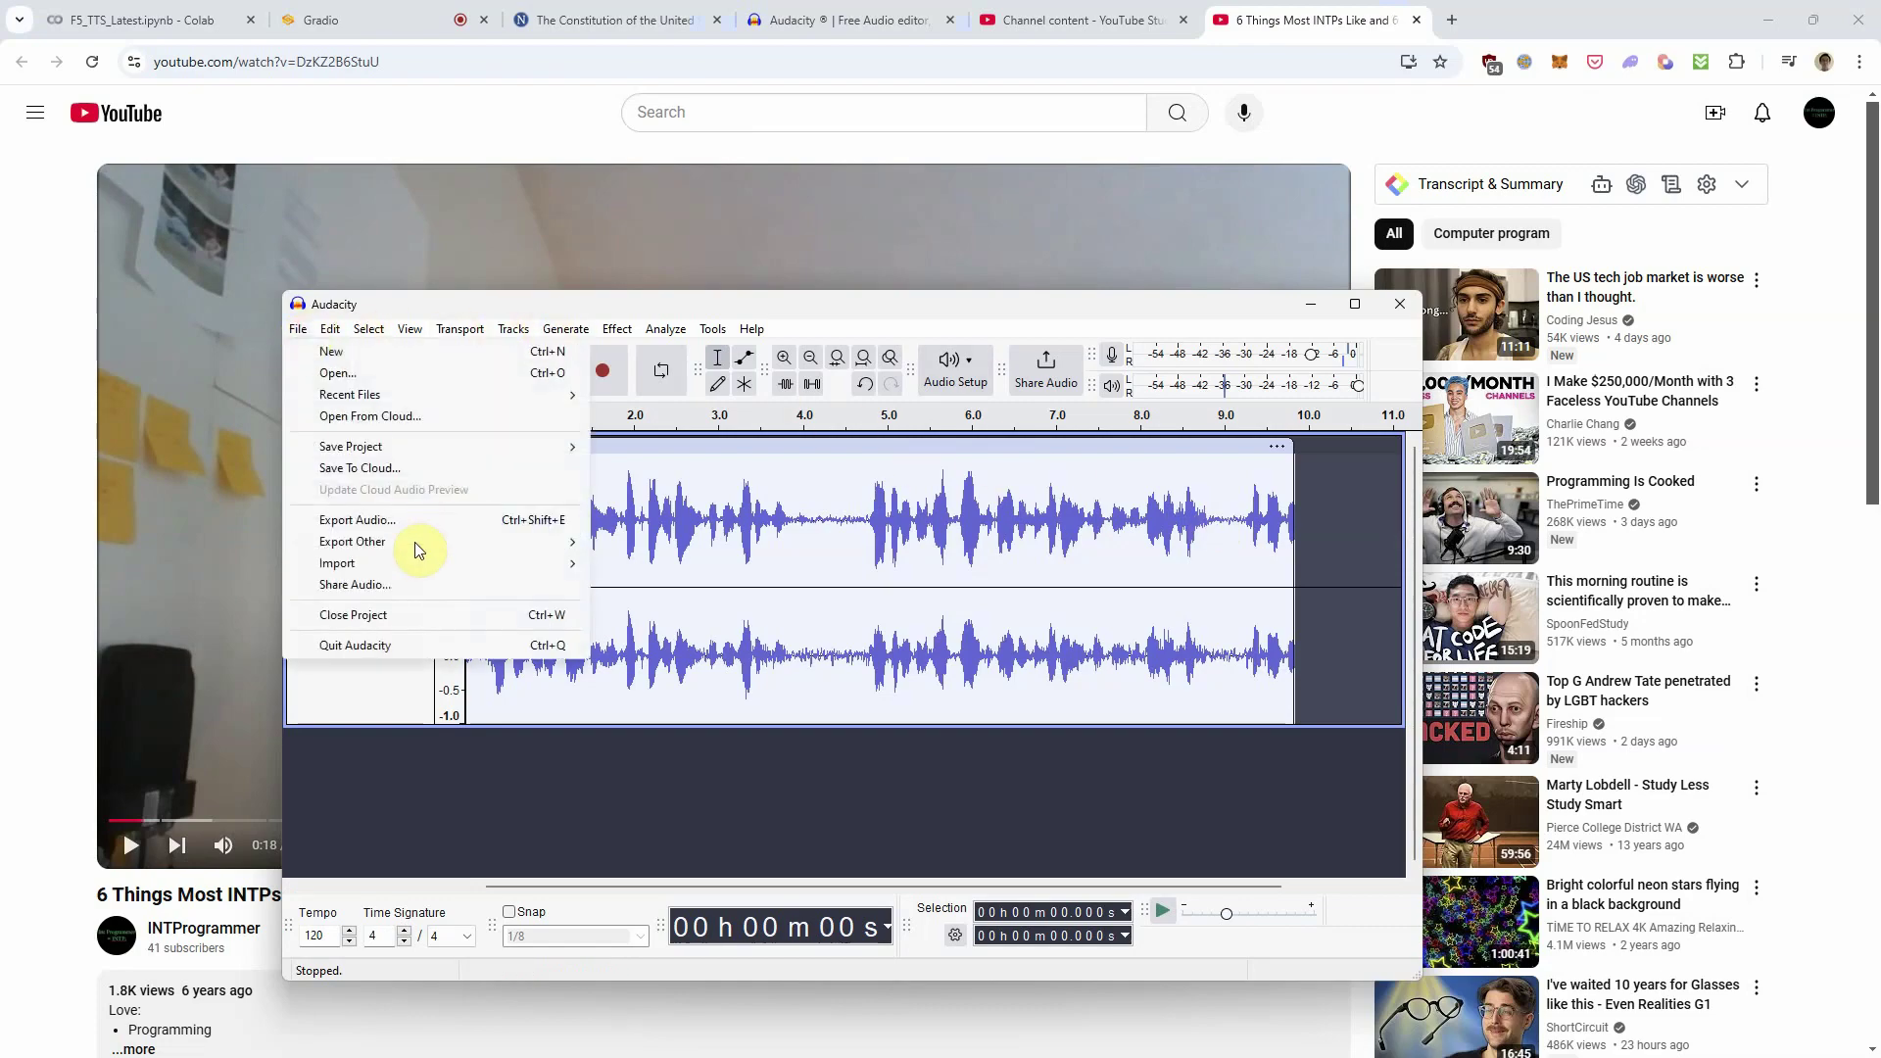
click(393, 522)
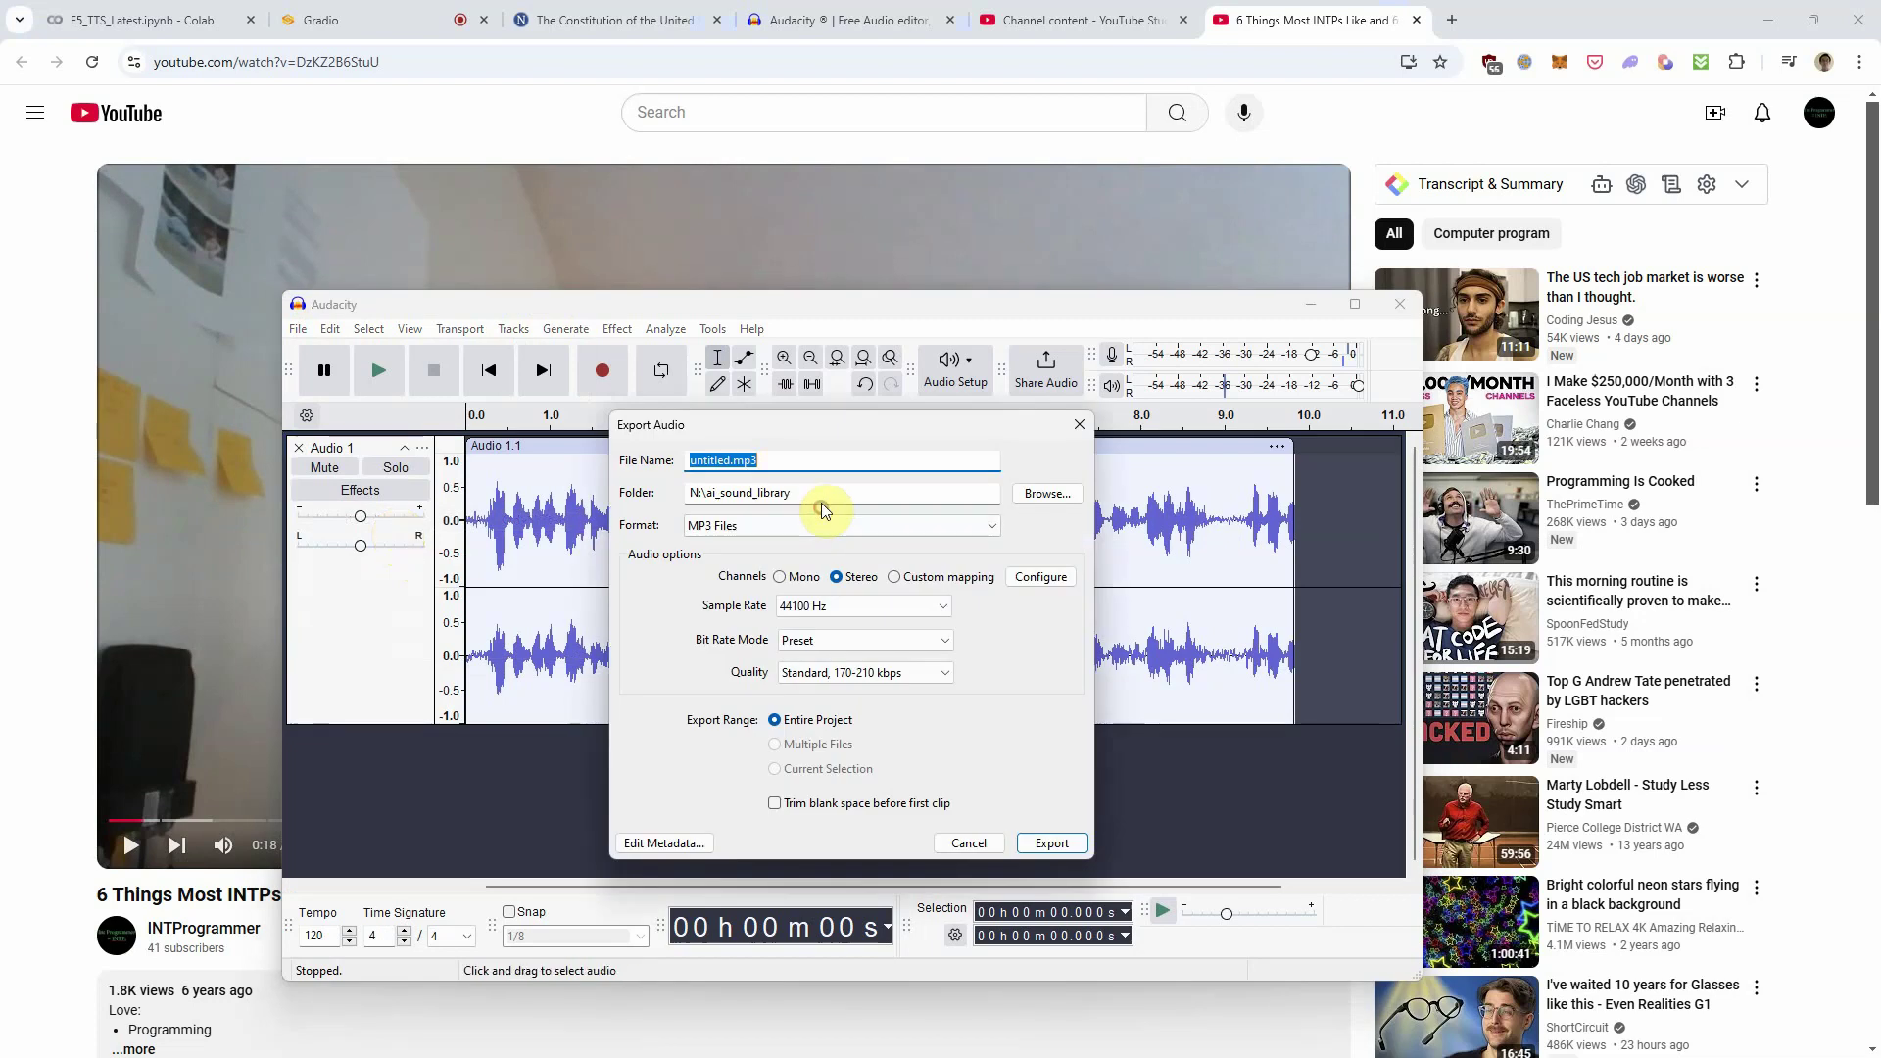
click(824, 493)
text(c:\)
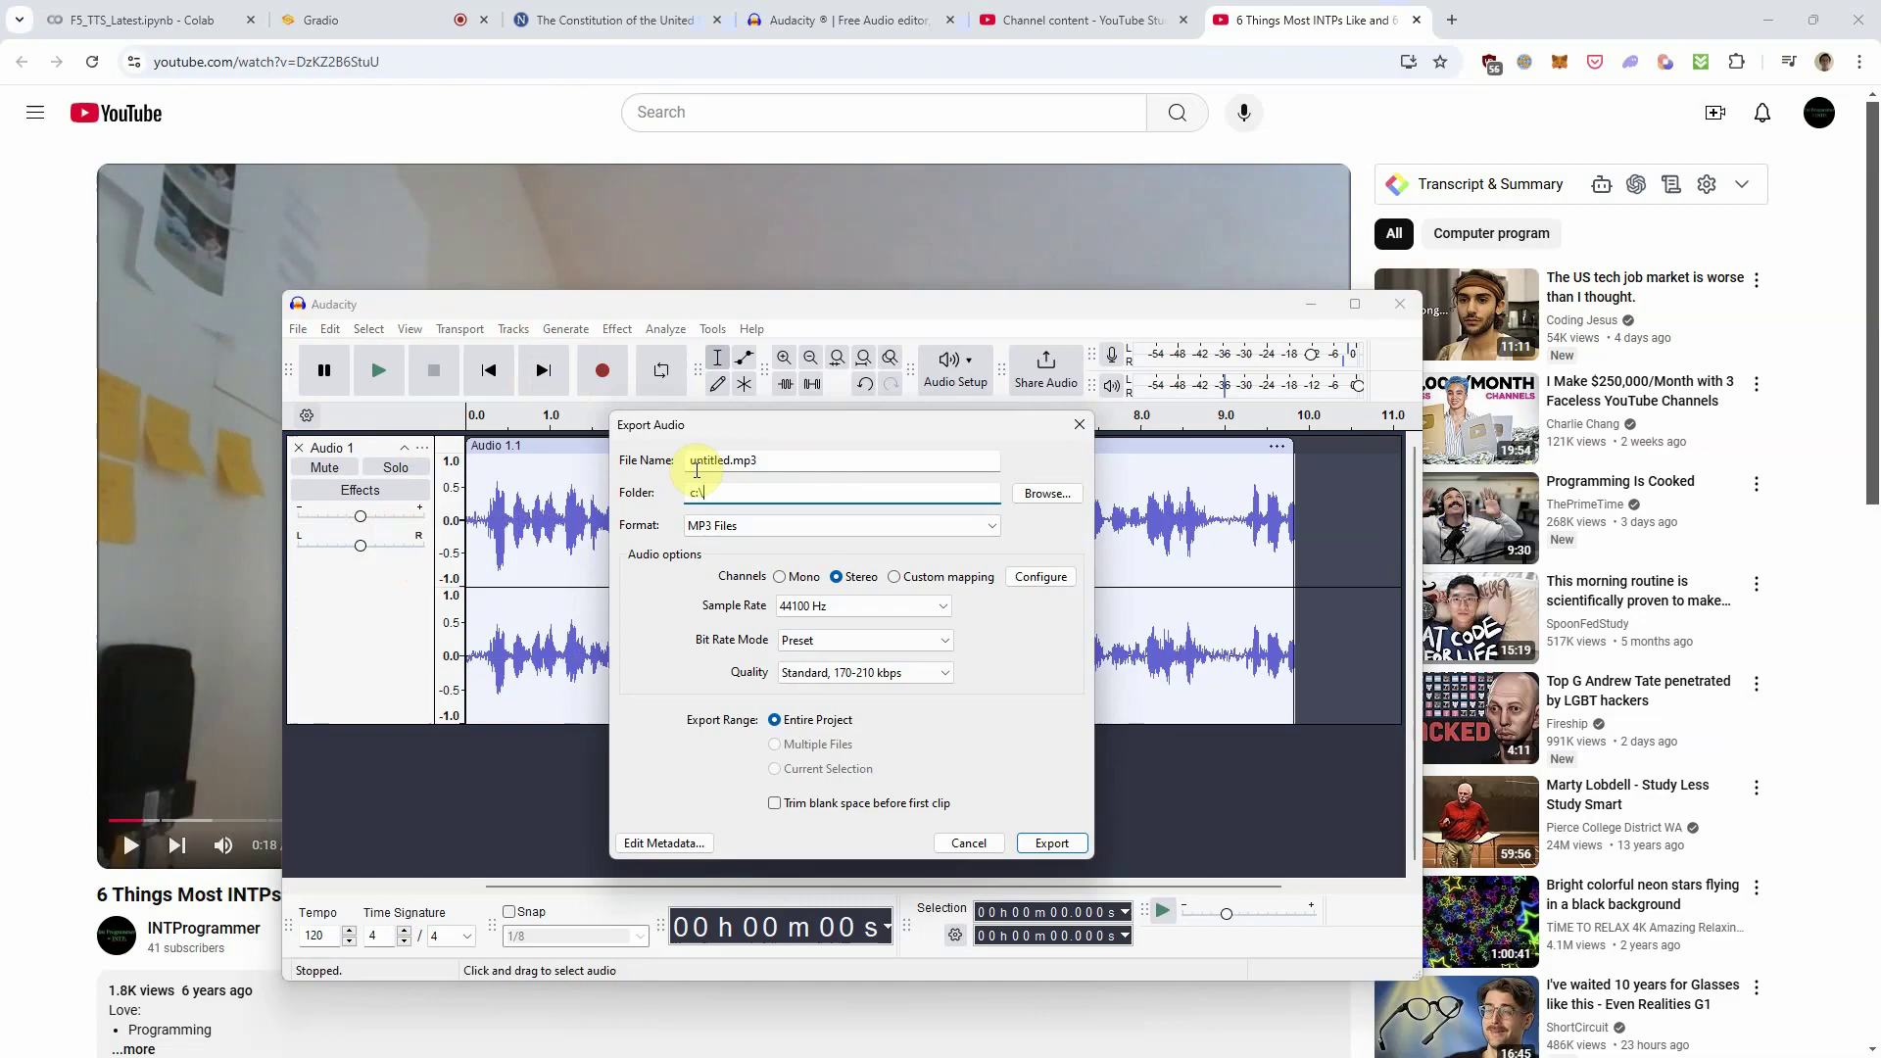
double_click(708, 460)
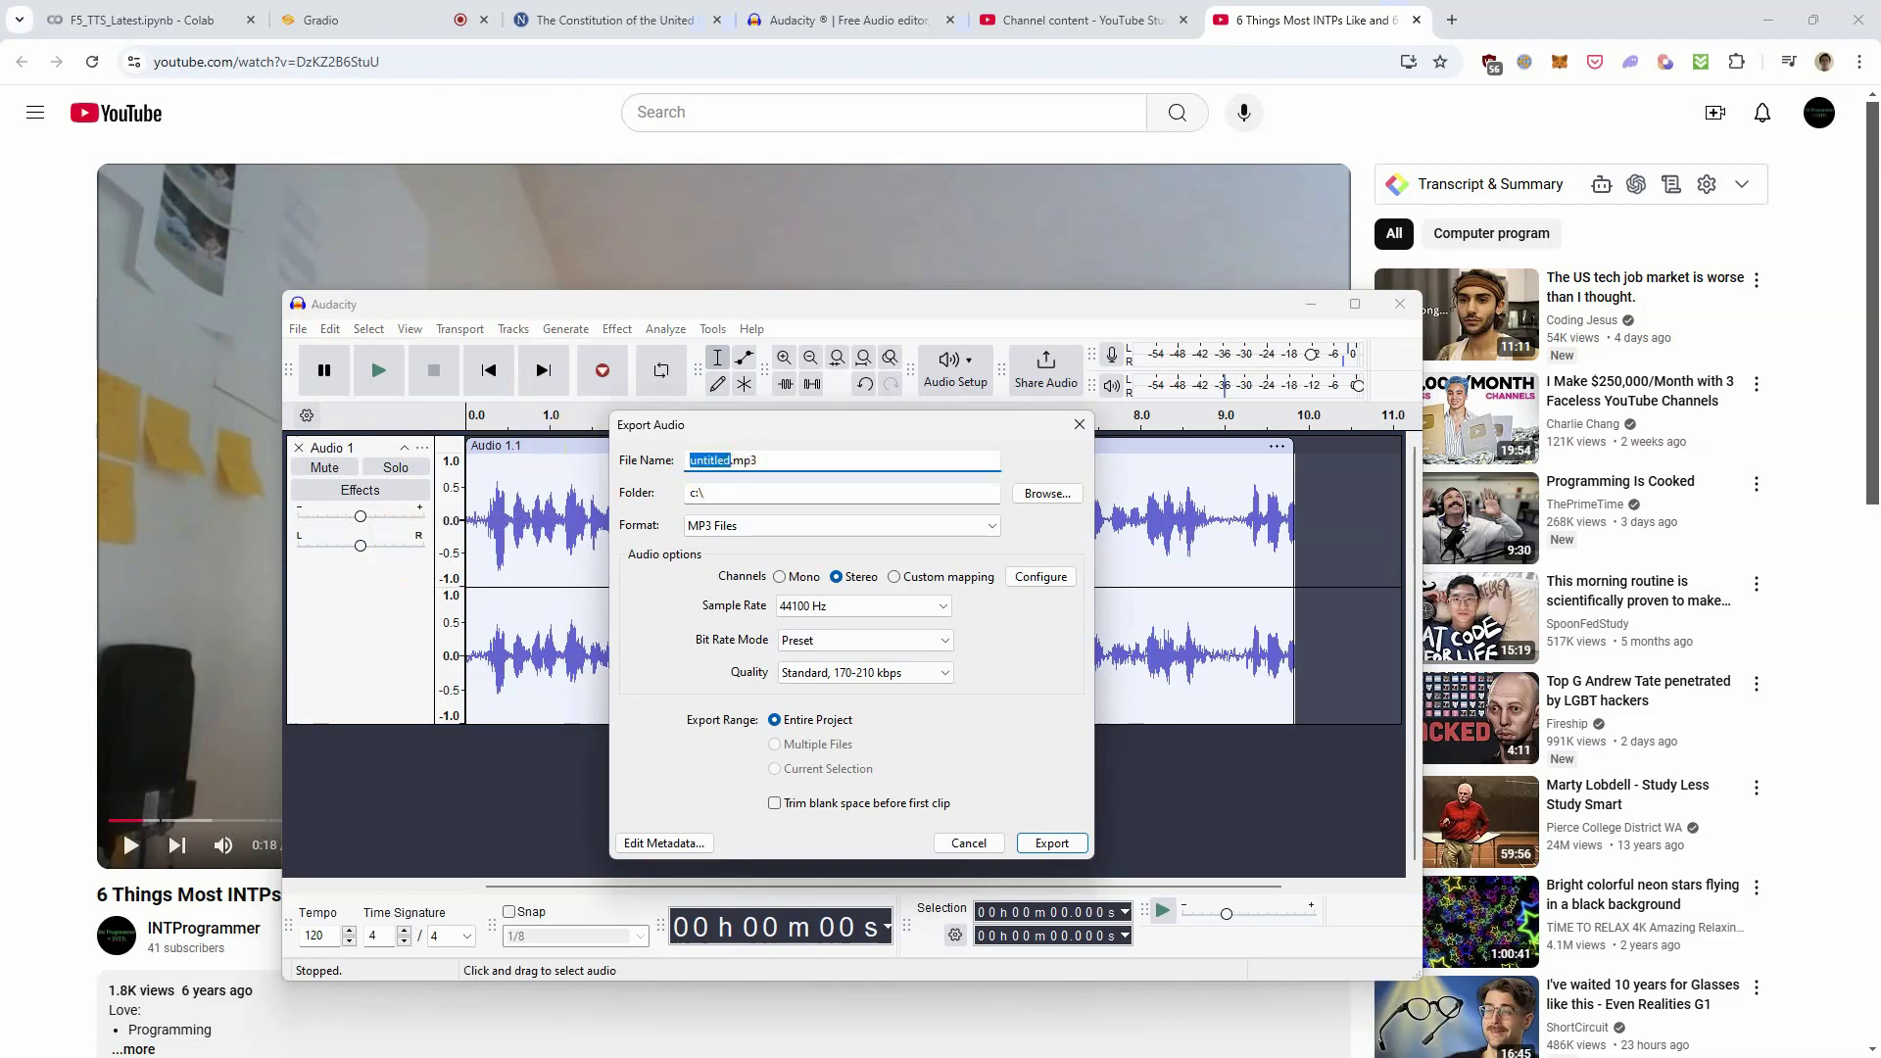
text(JJ)
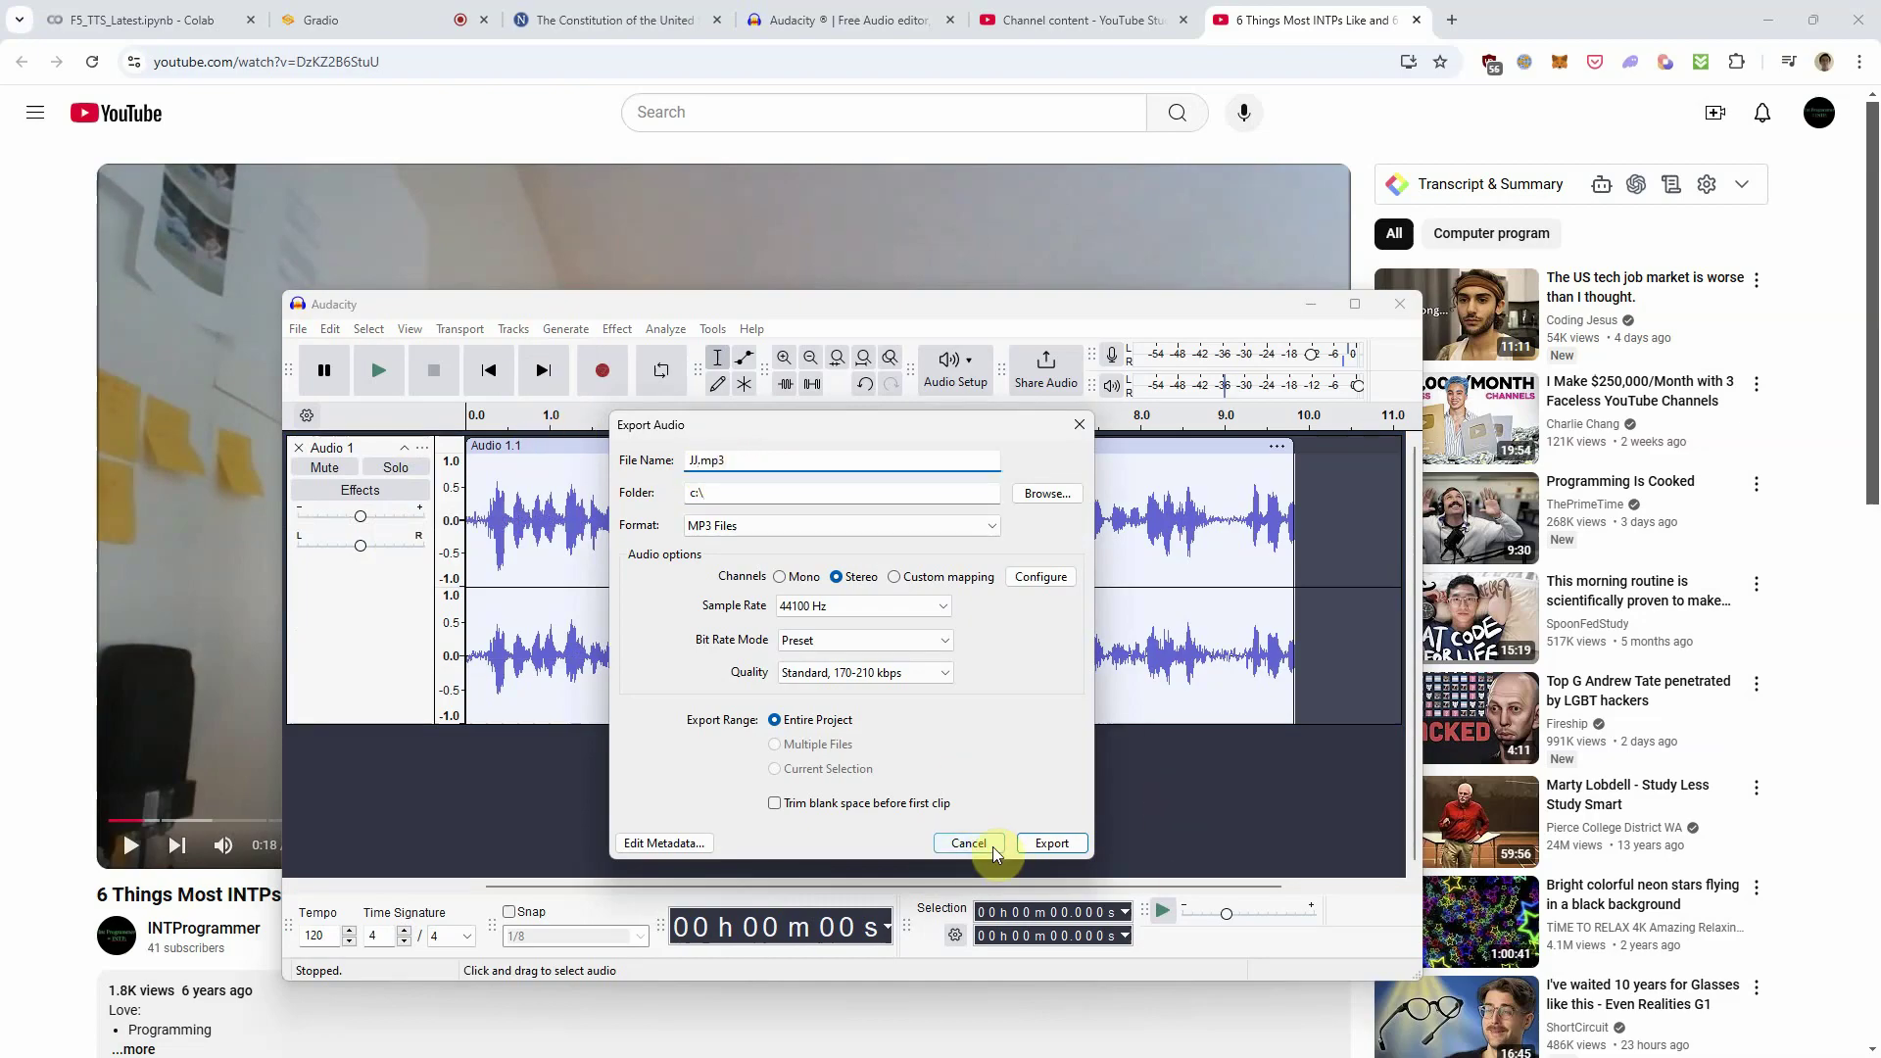
Export the clip as MP3 to c:\tmp despite a write error, then minimize Audacity.
click(1050, 843)
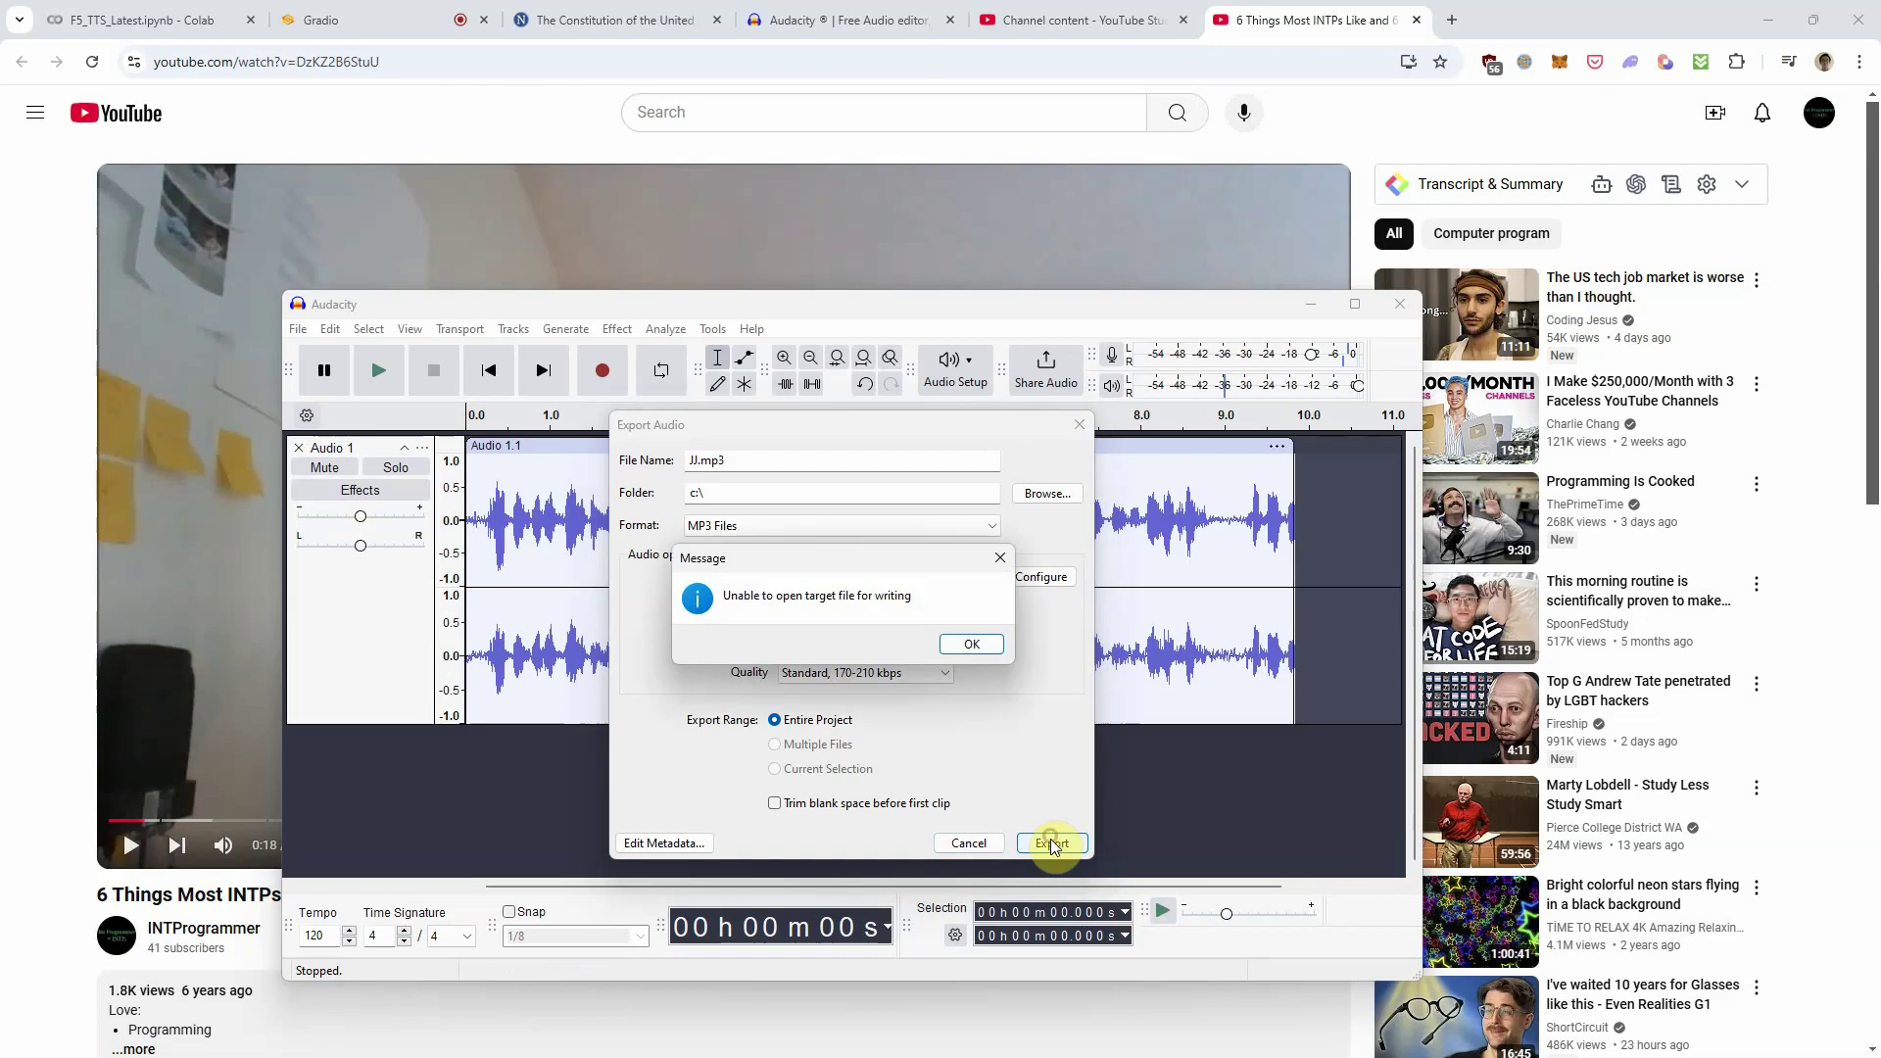
click(972, 642)
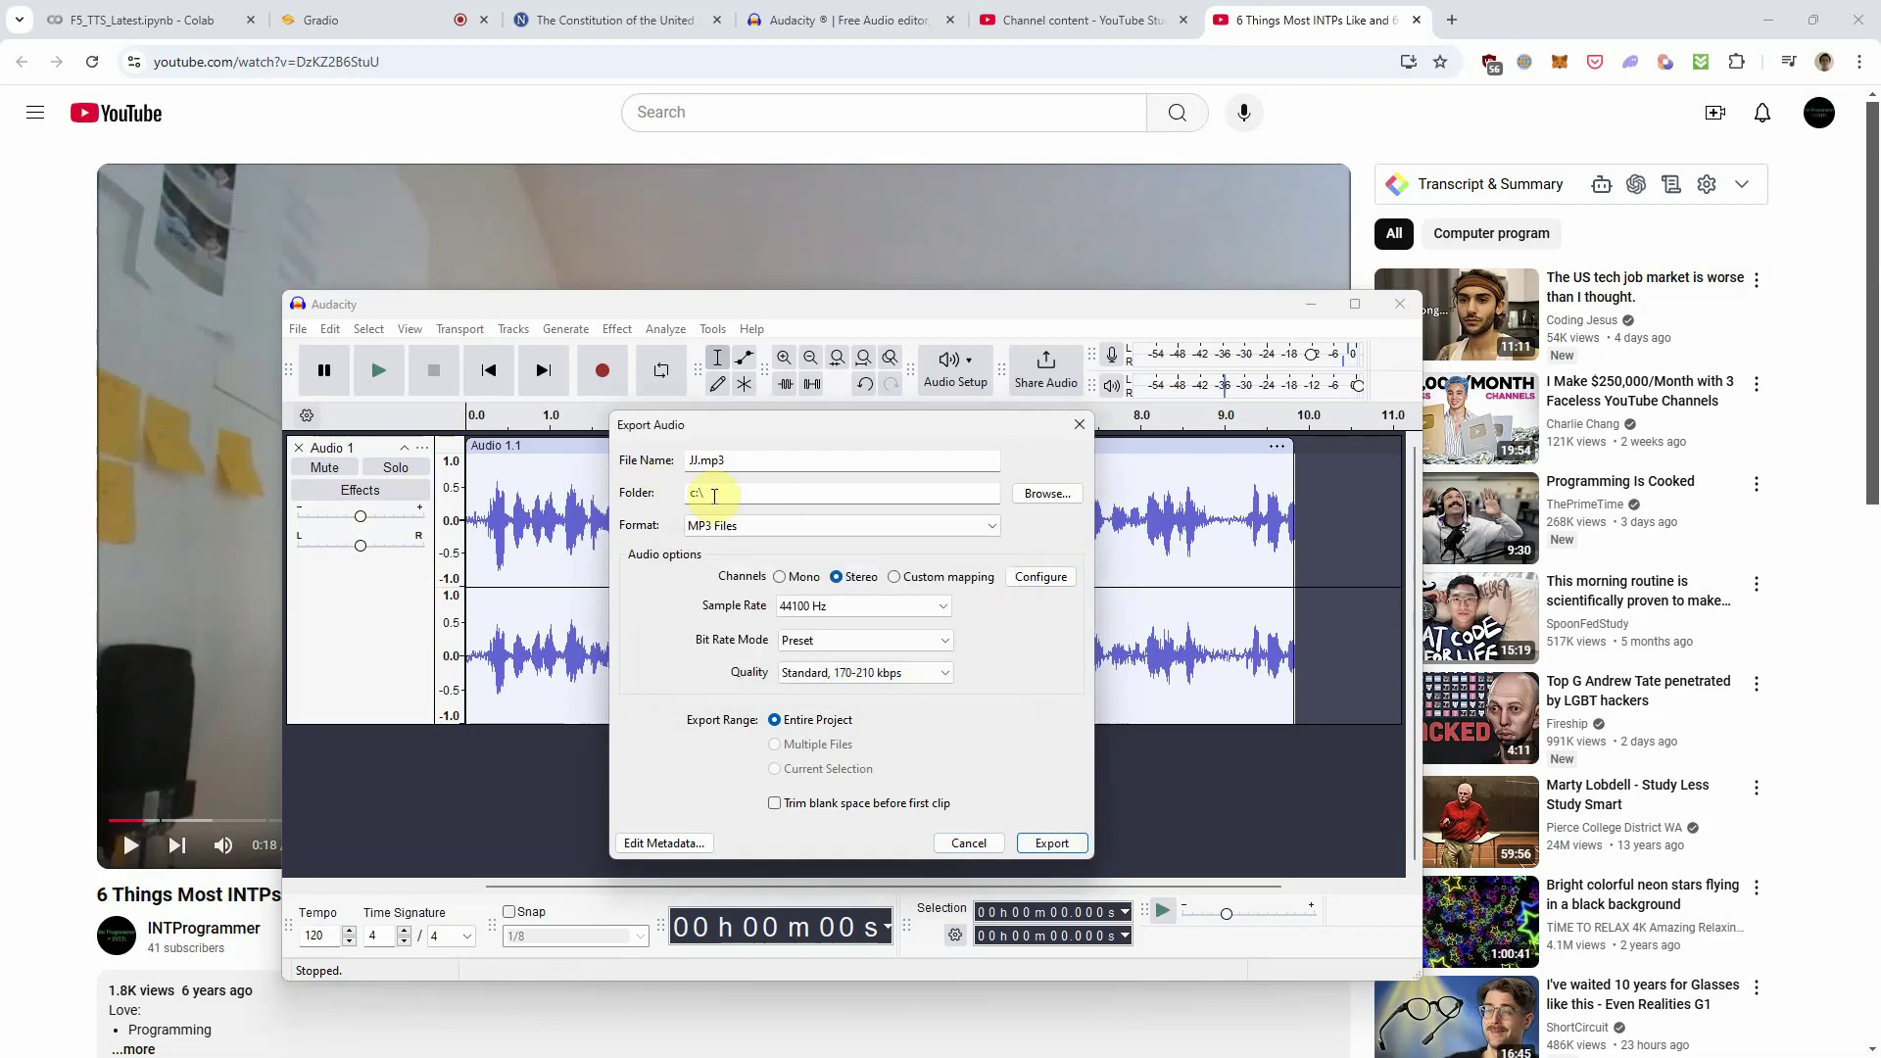
click(749, 493)
text(tmp\)
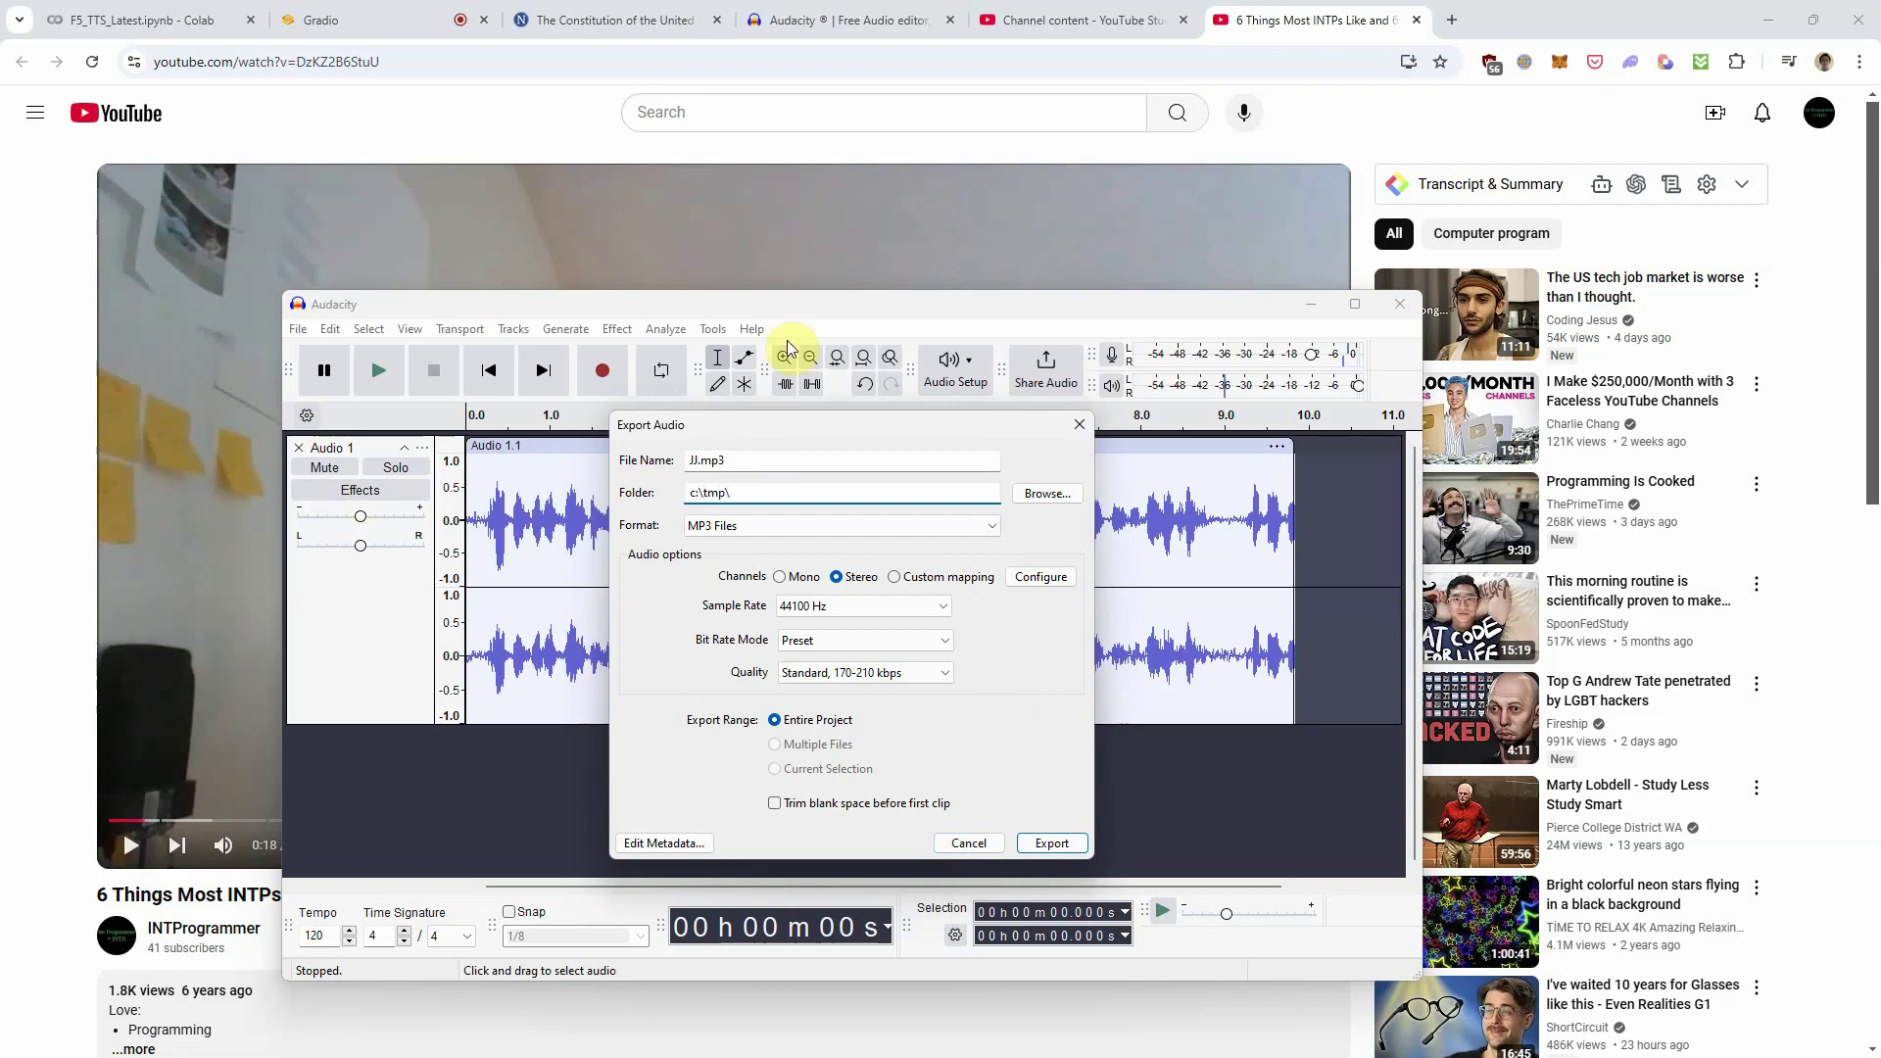
click(1051, 843)
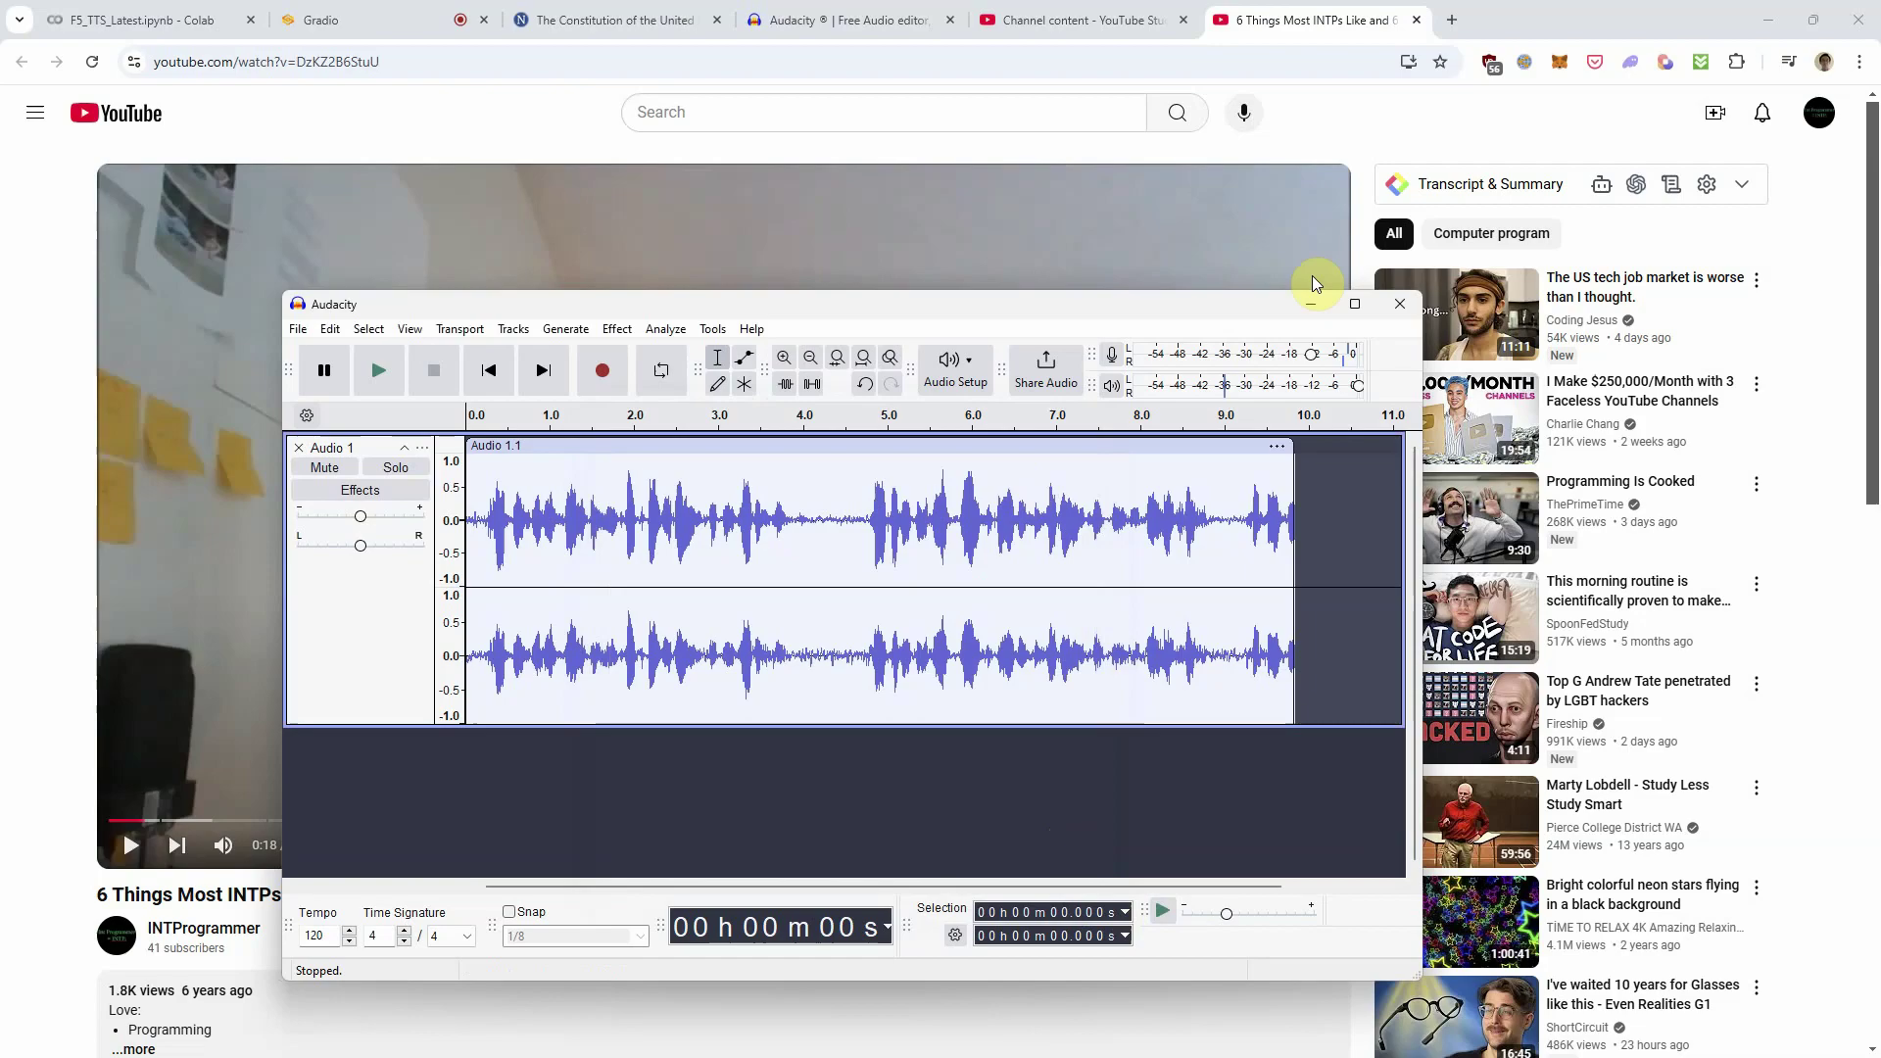
click(1312, 306)
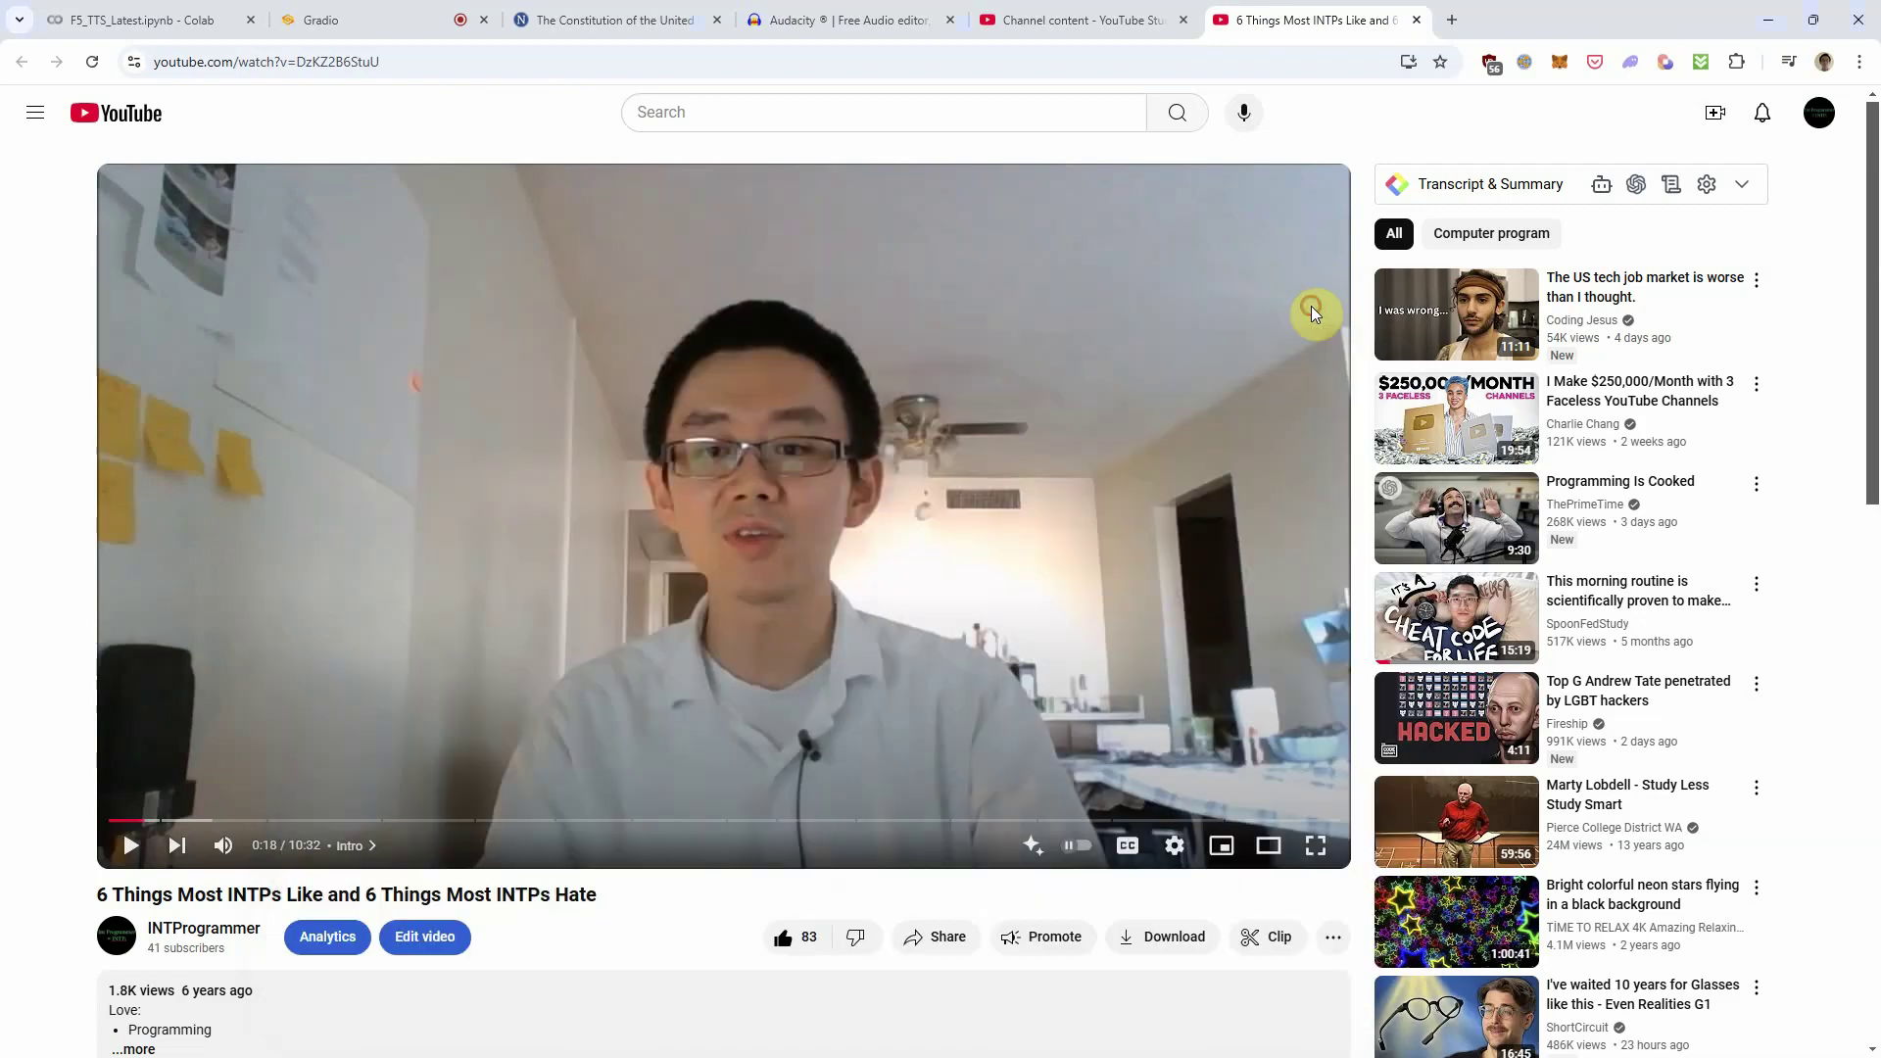
Upload c:\tmp\JJ.mp3 as the F5-TTS reference audio and play it back.
click(389, 19)
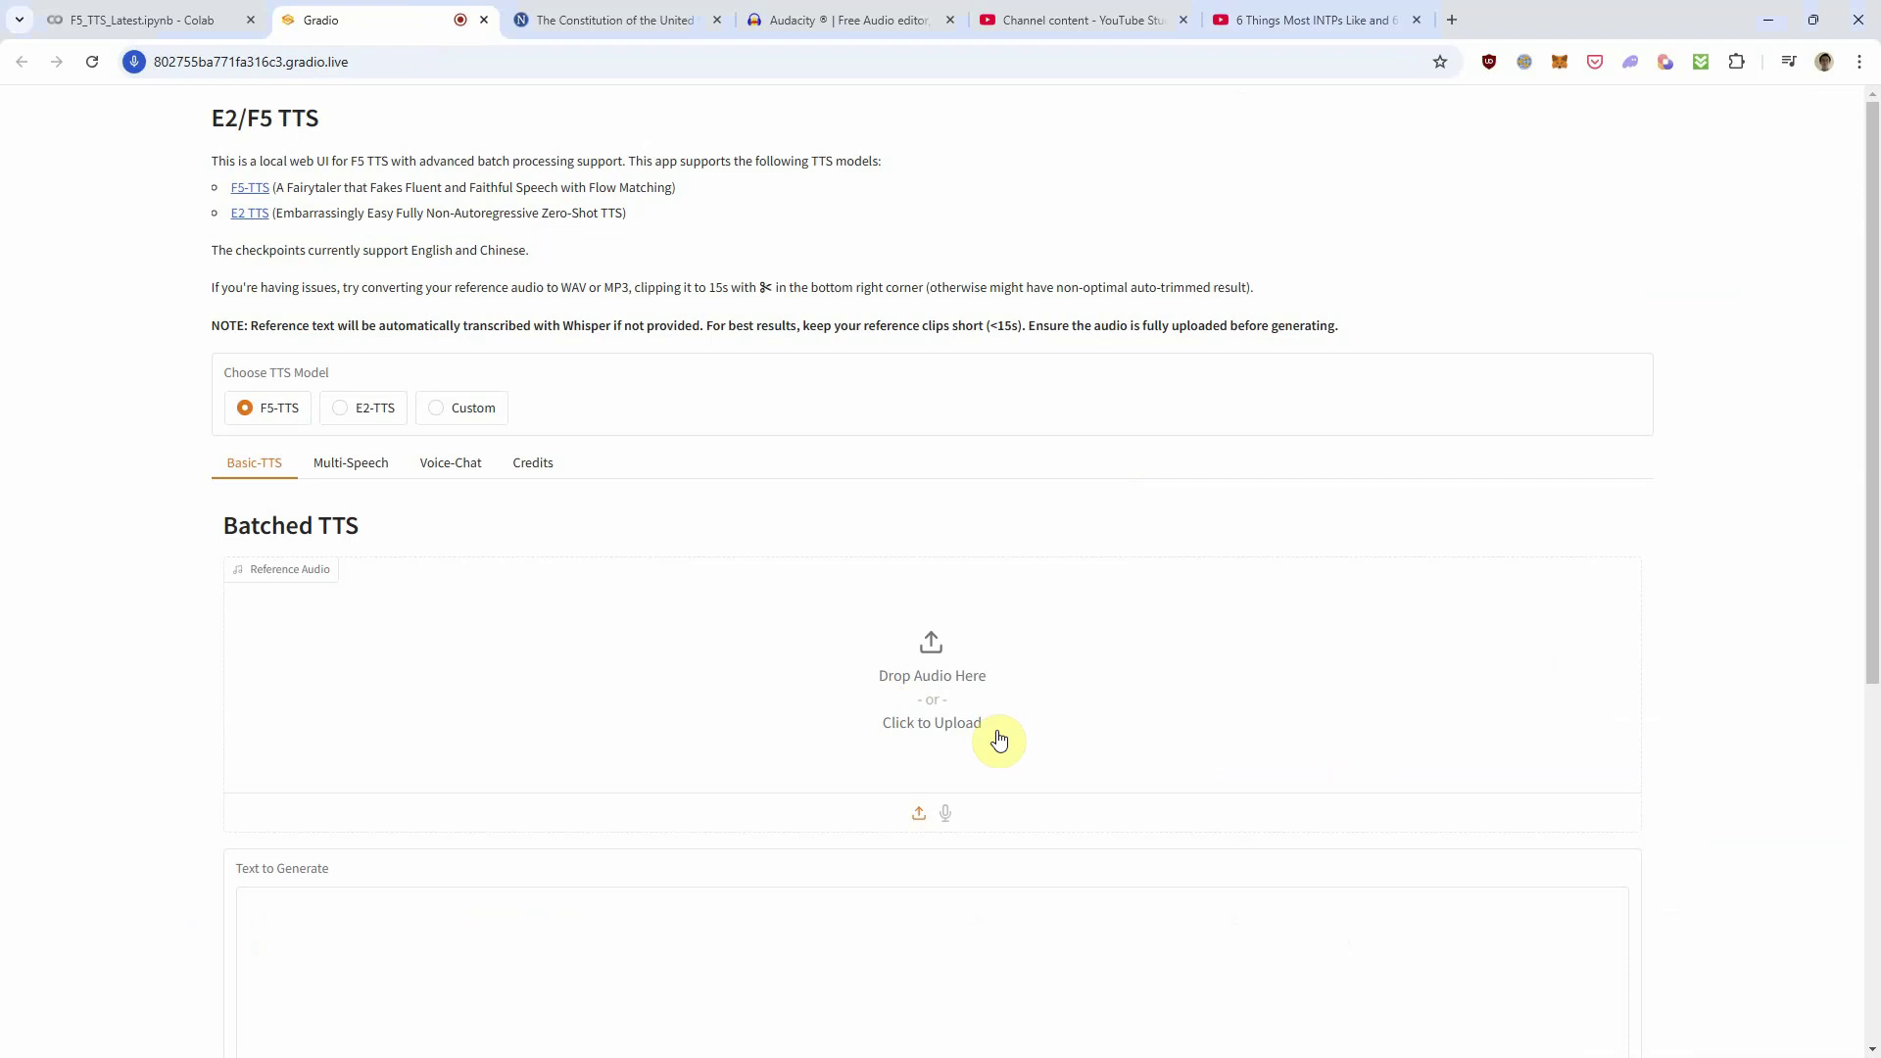
click(890, 665)
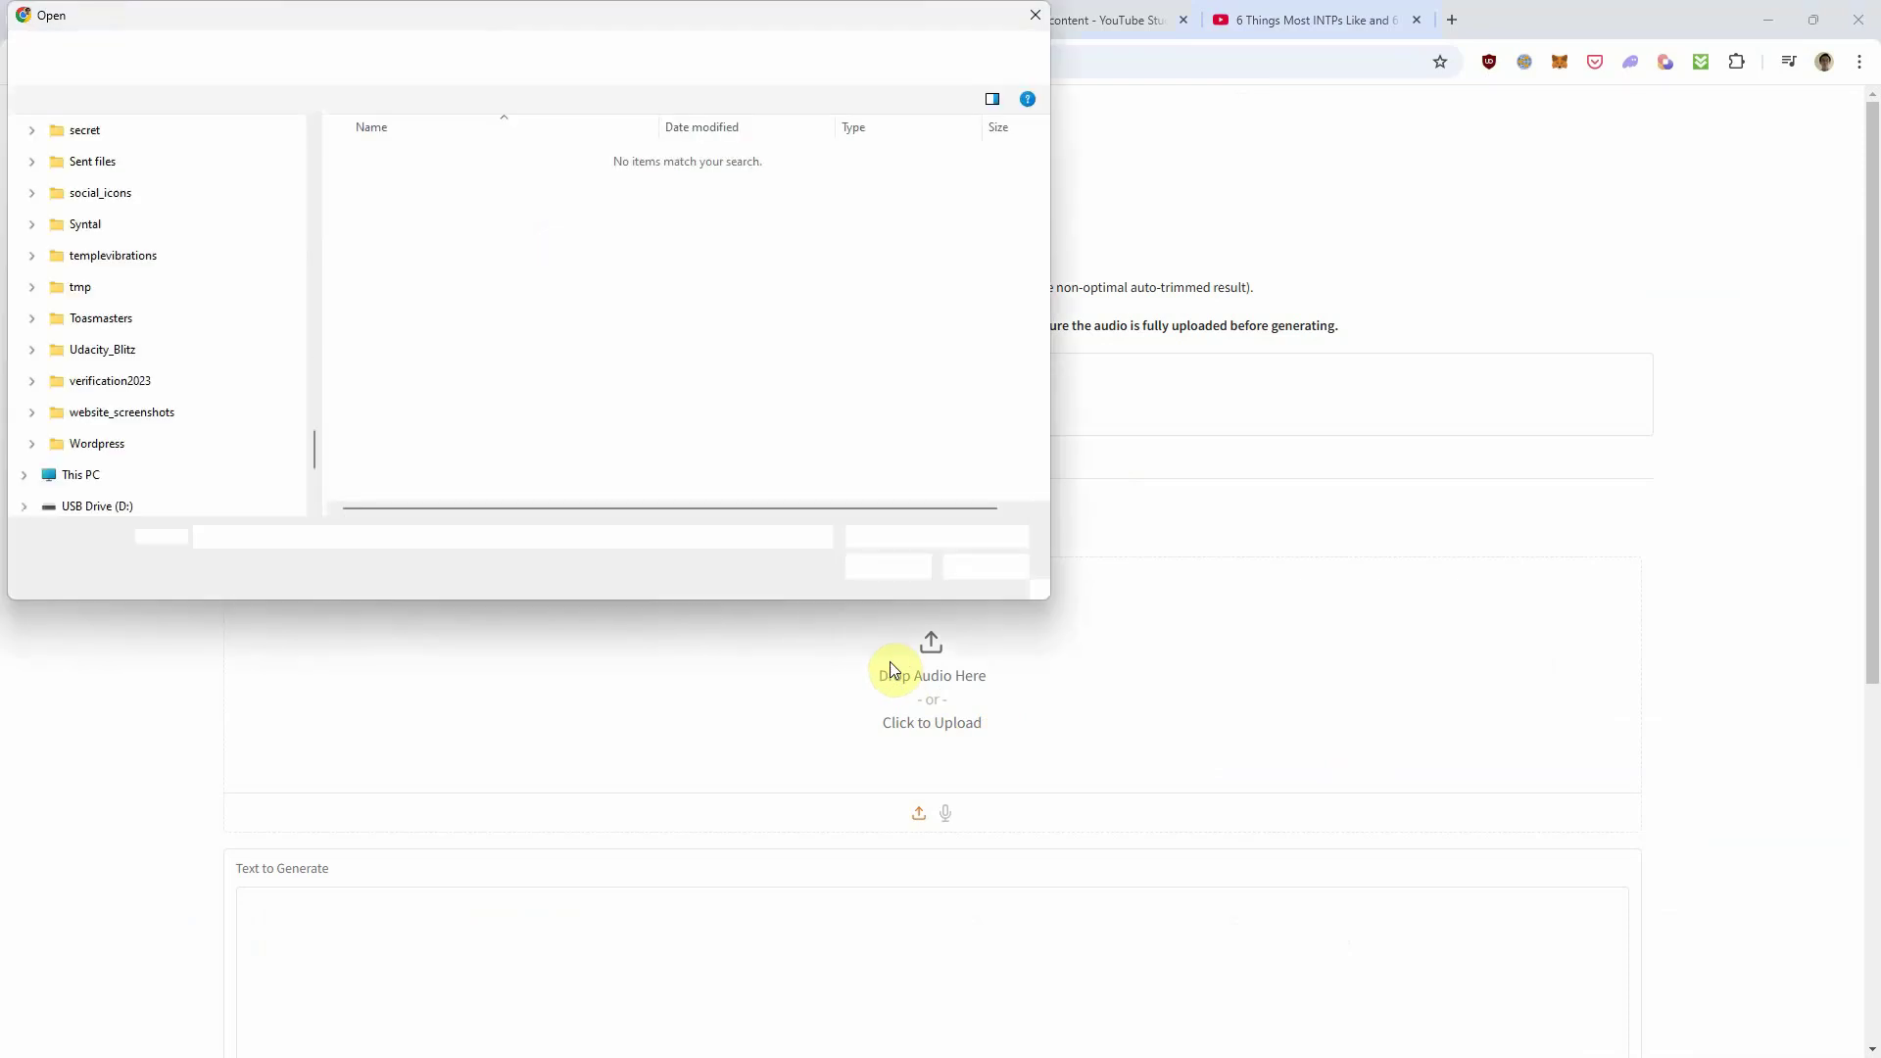
click(536, 538)
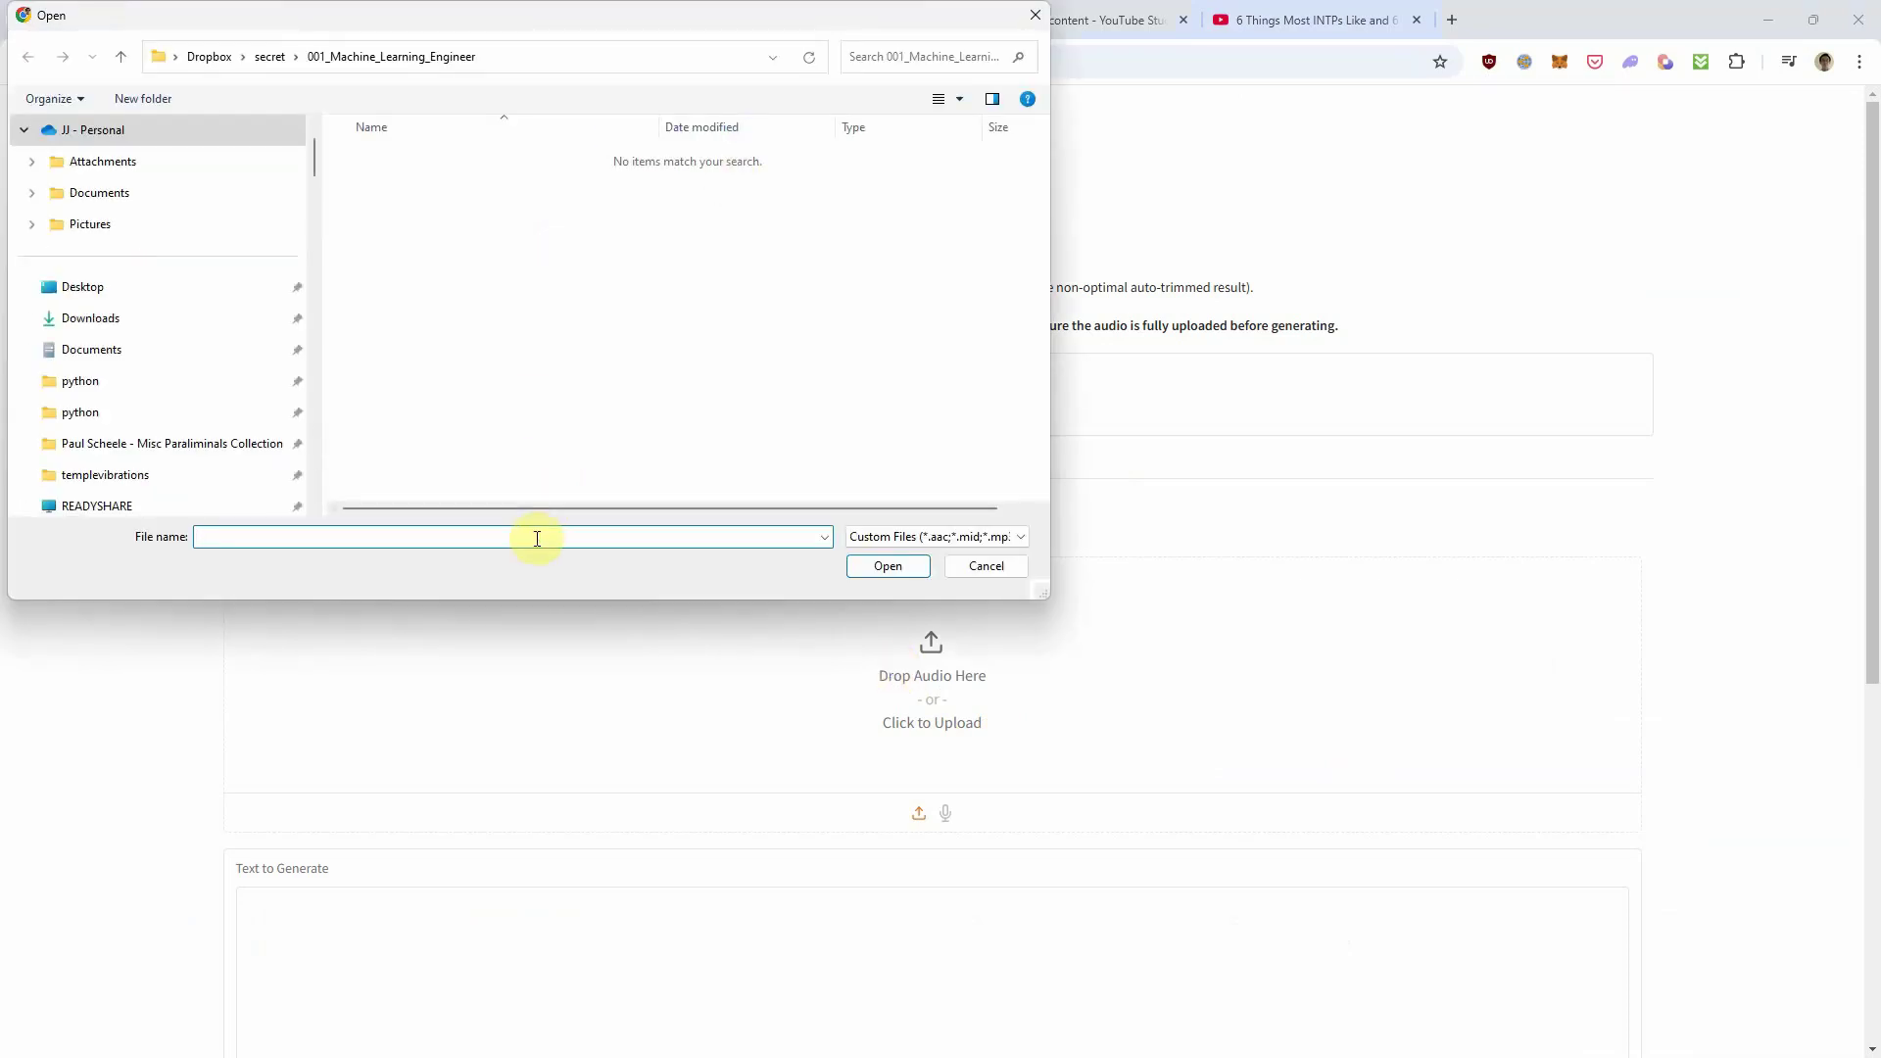
text(c:\tmp)
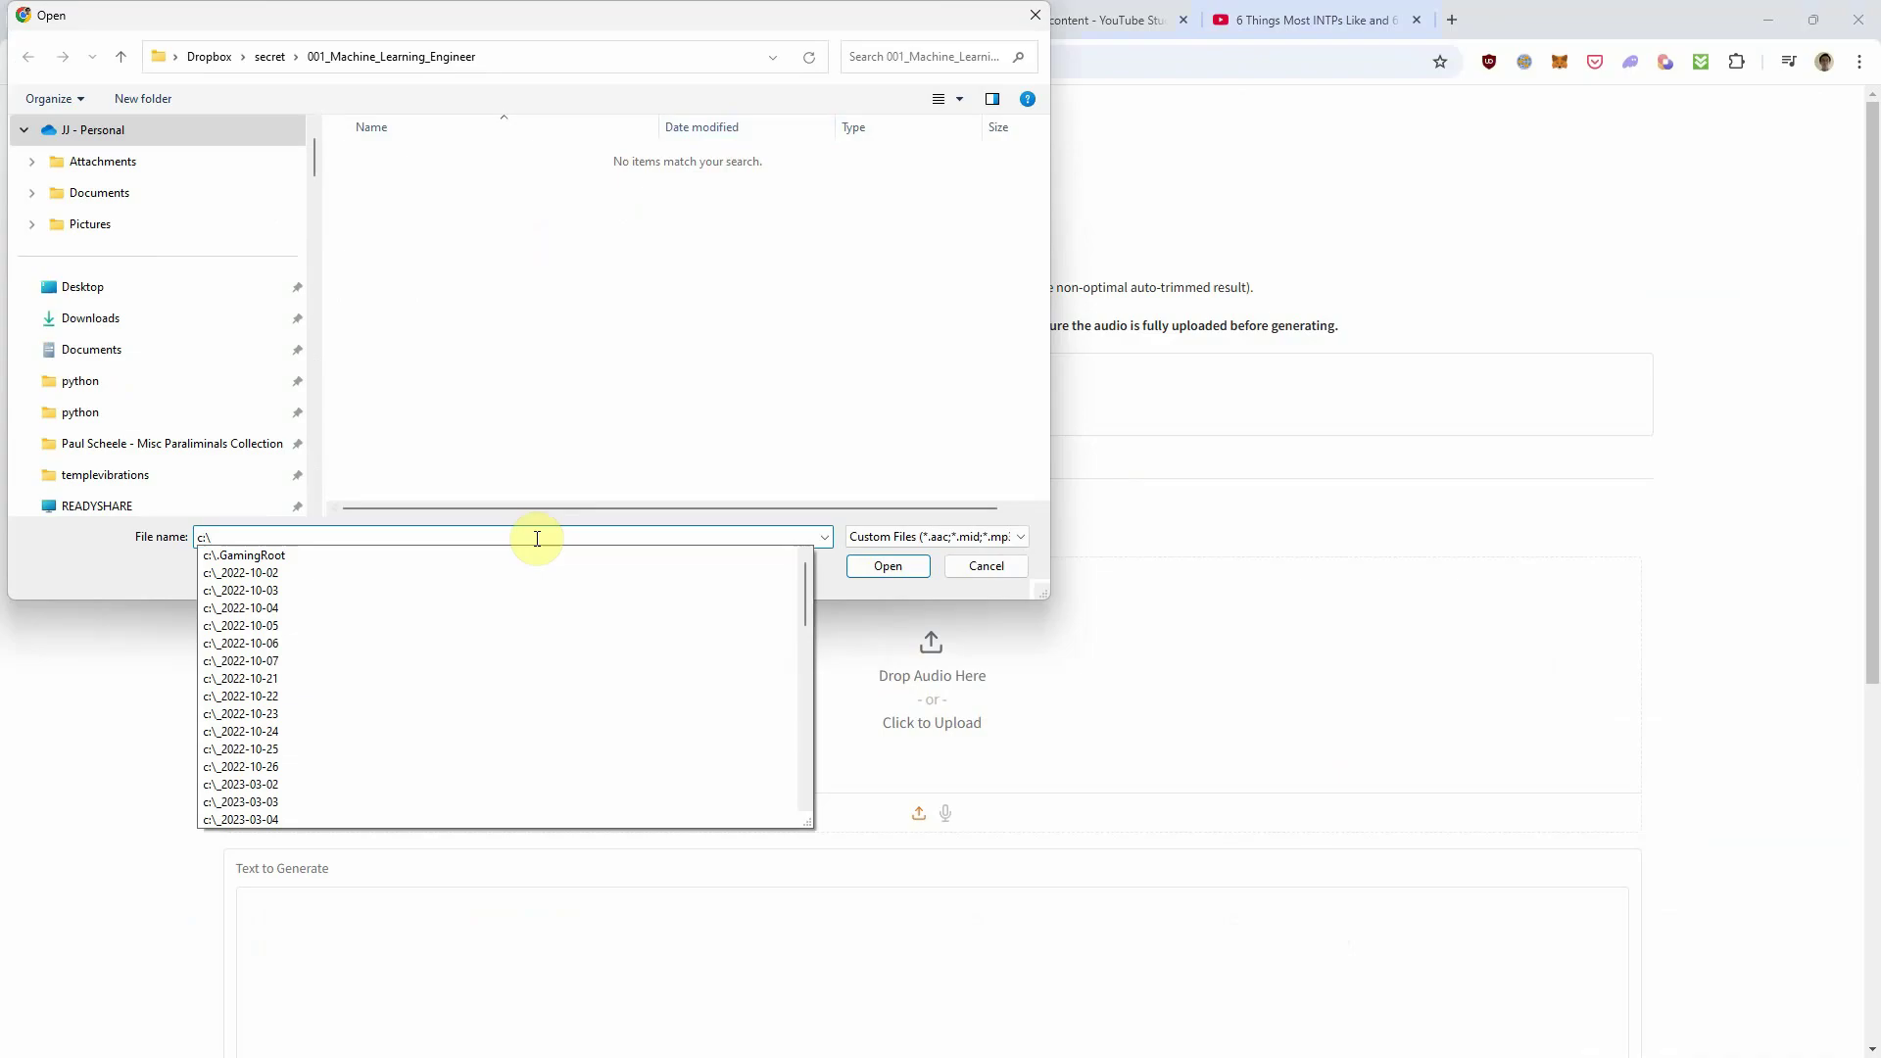
text(\JJ.jp3)
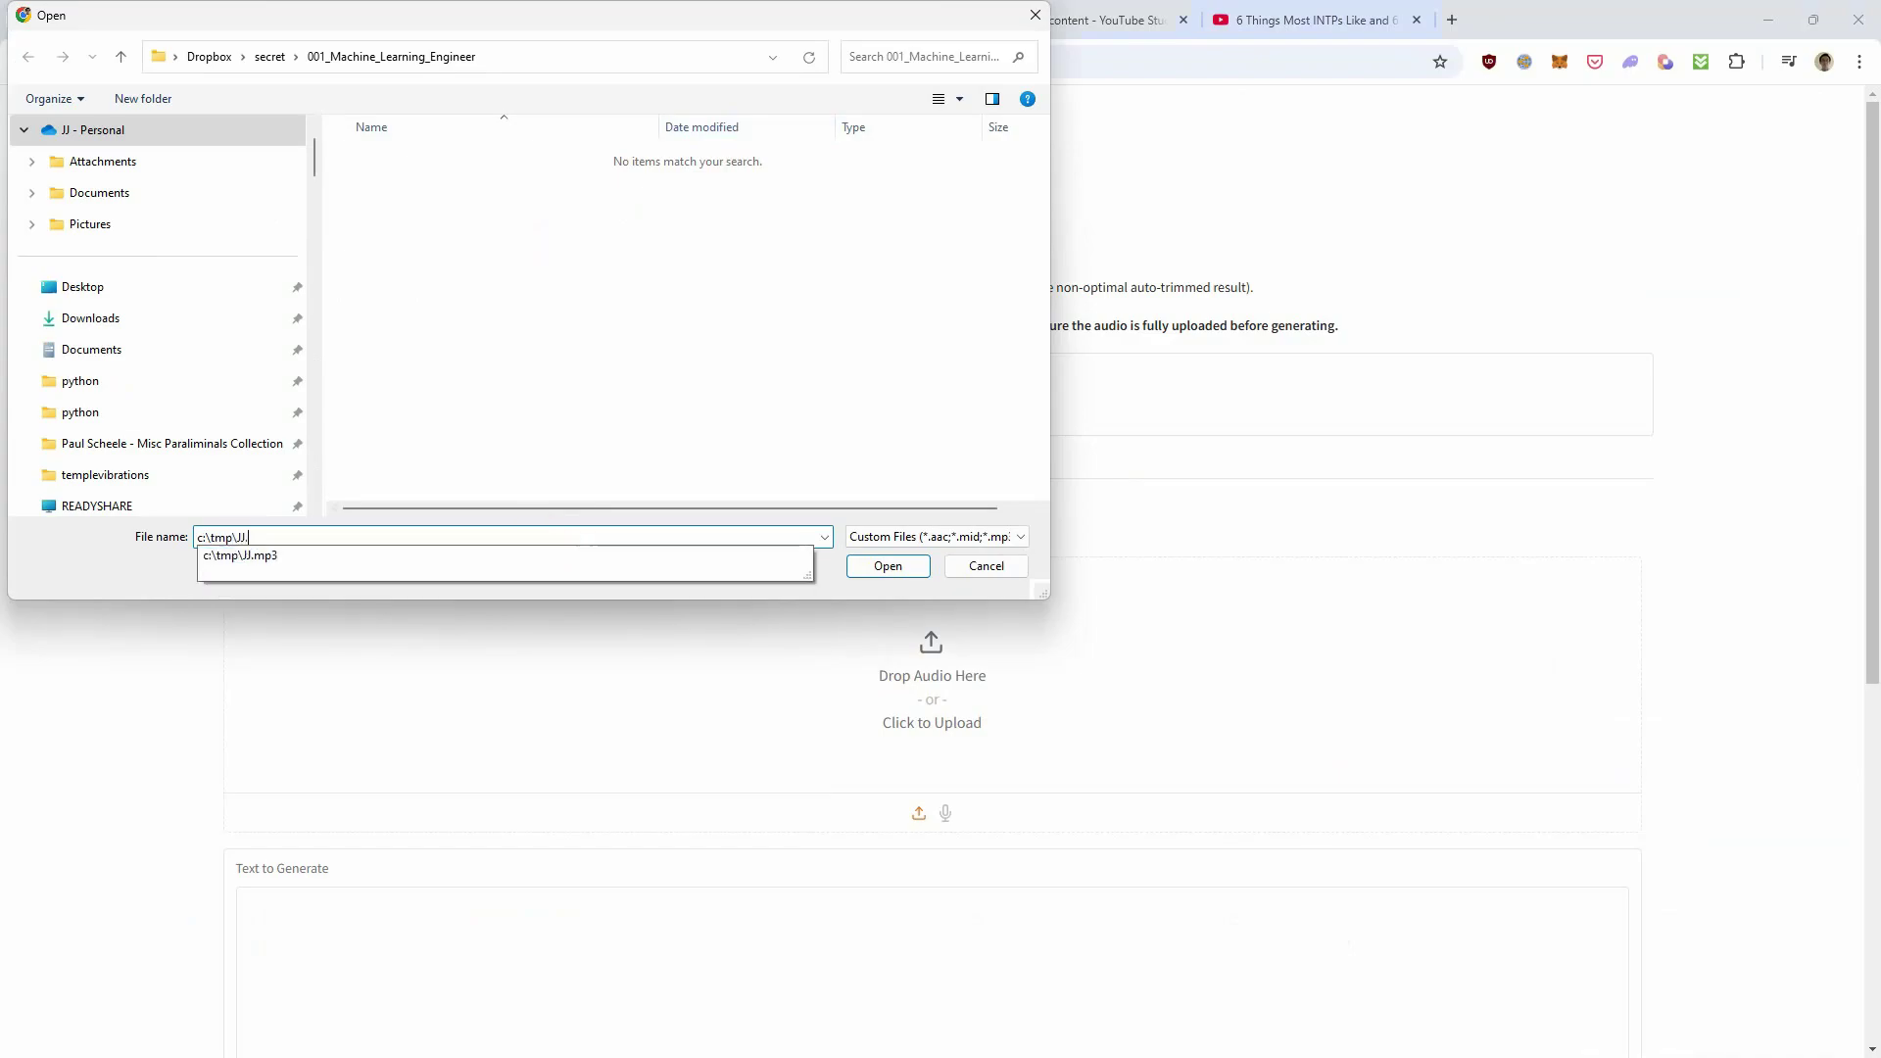
key(BackSpace)
key(BackSpace)
key(BackSpace)
text(mp3)
key(Down)
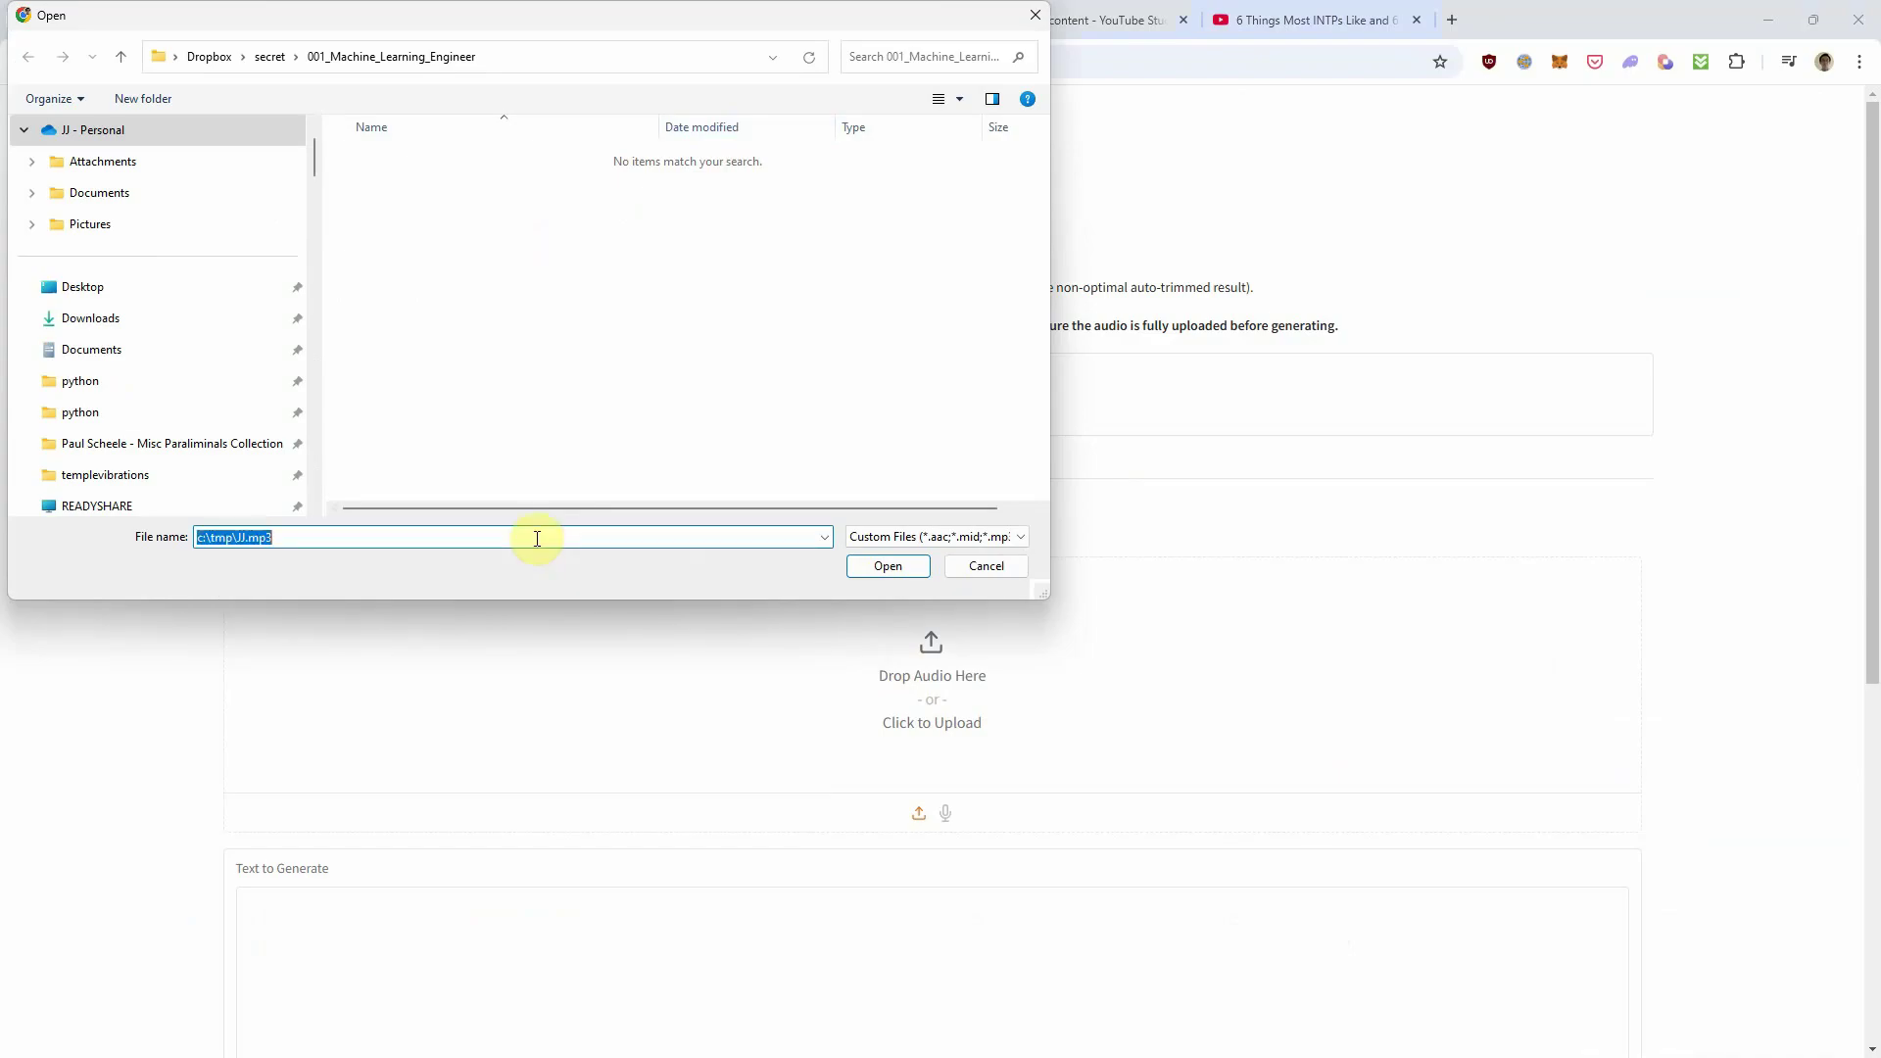
key(Return)
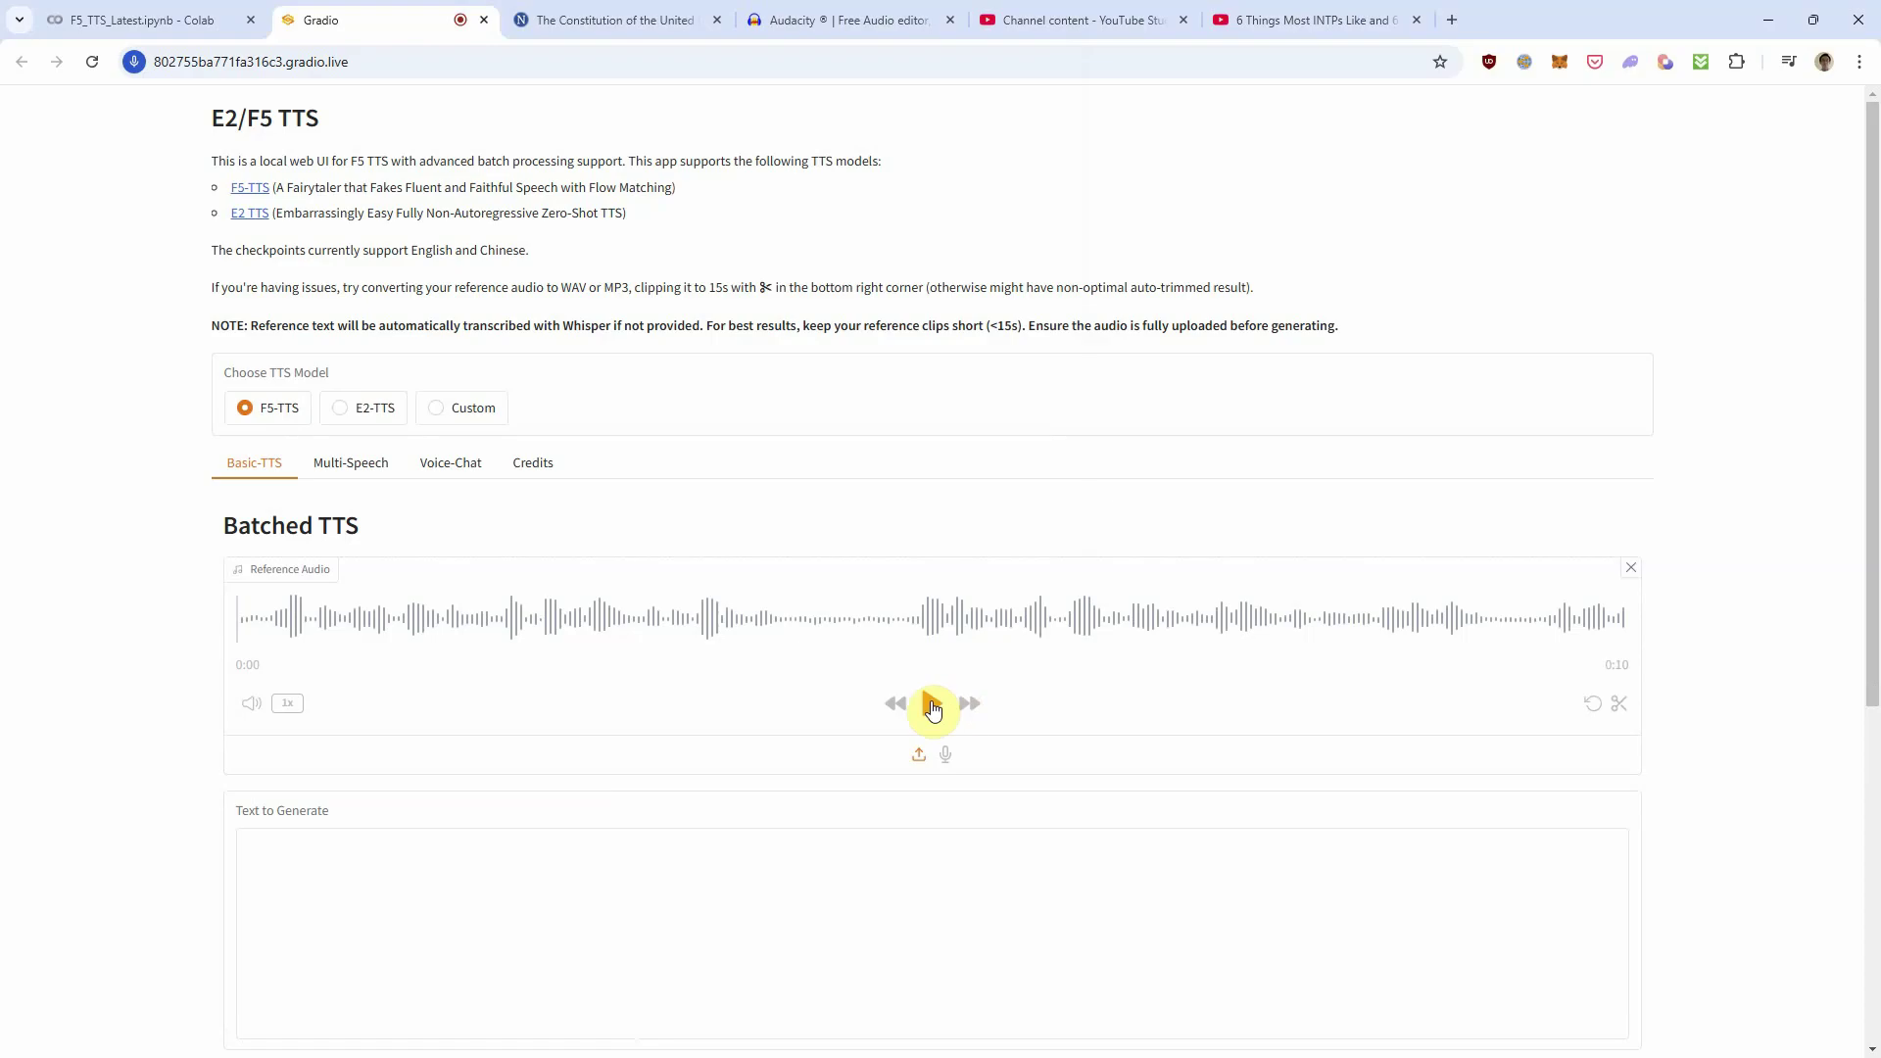
click(932, 705)
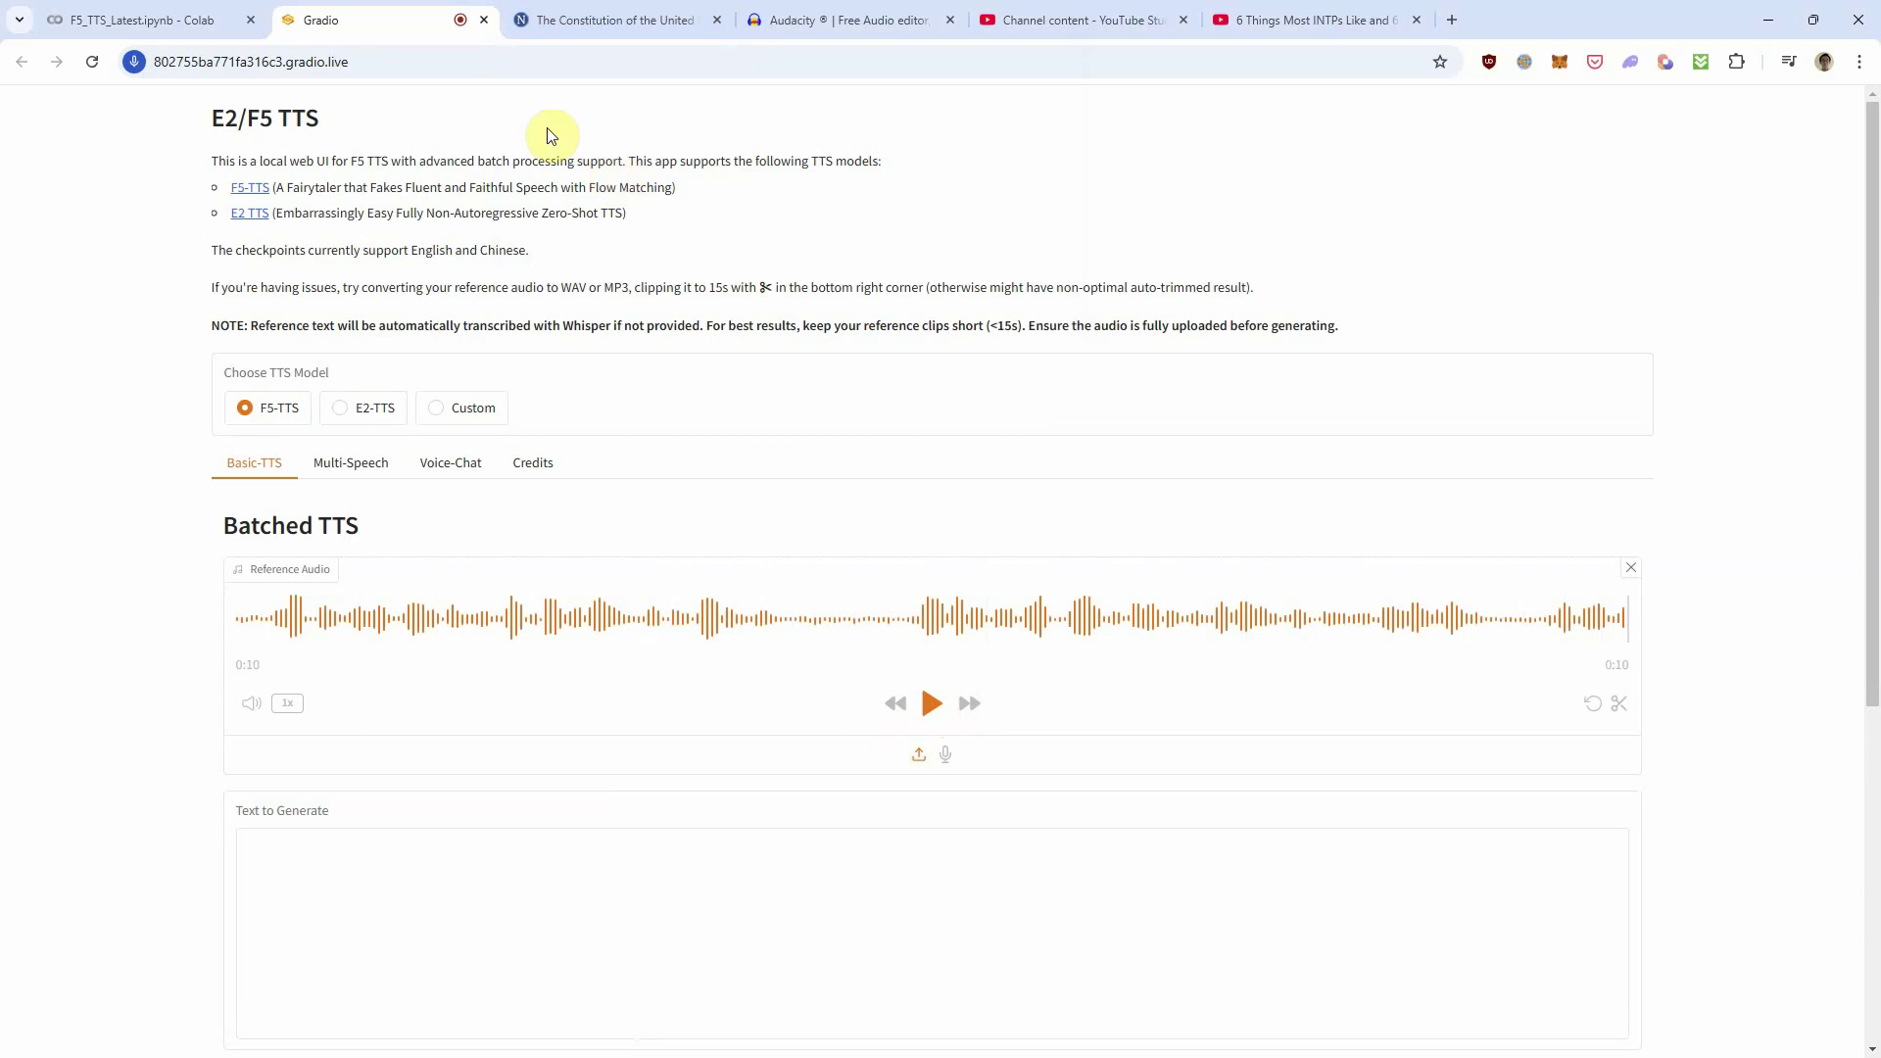
Copy the archives.gov preamble, 'We the People' through 'America', then return to F5-TTS.
click(614, 20)
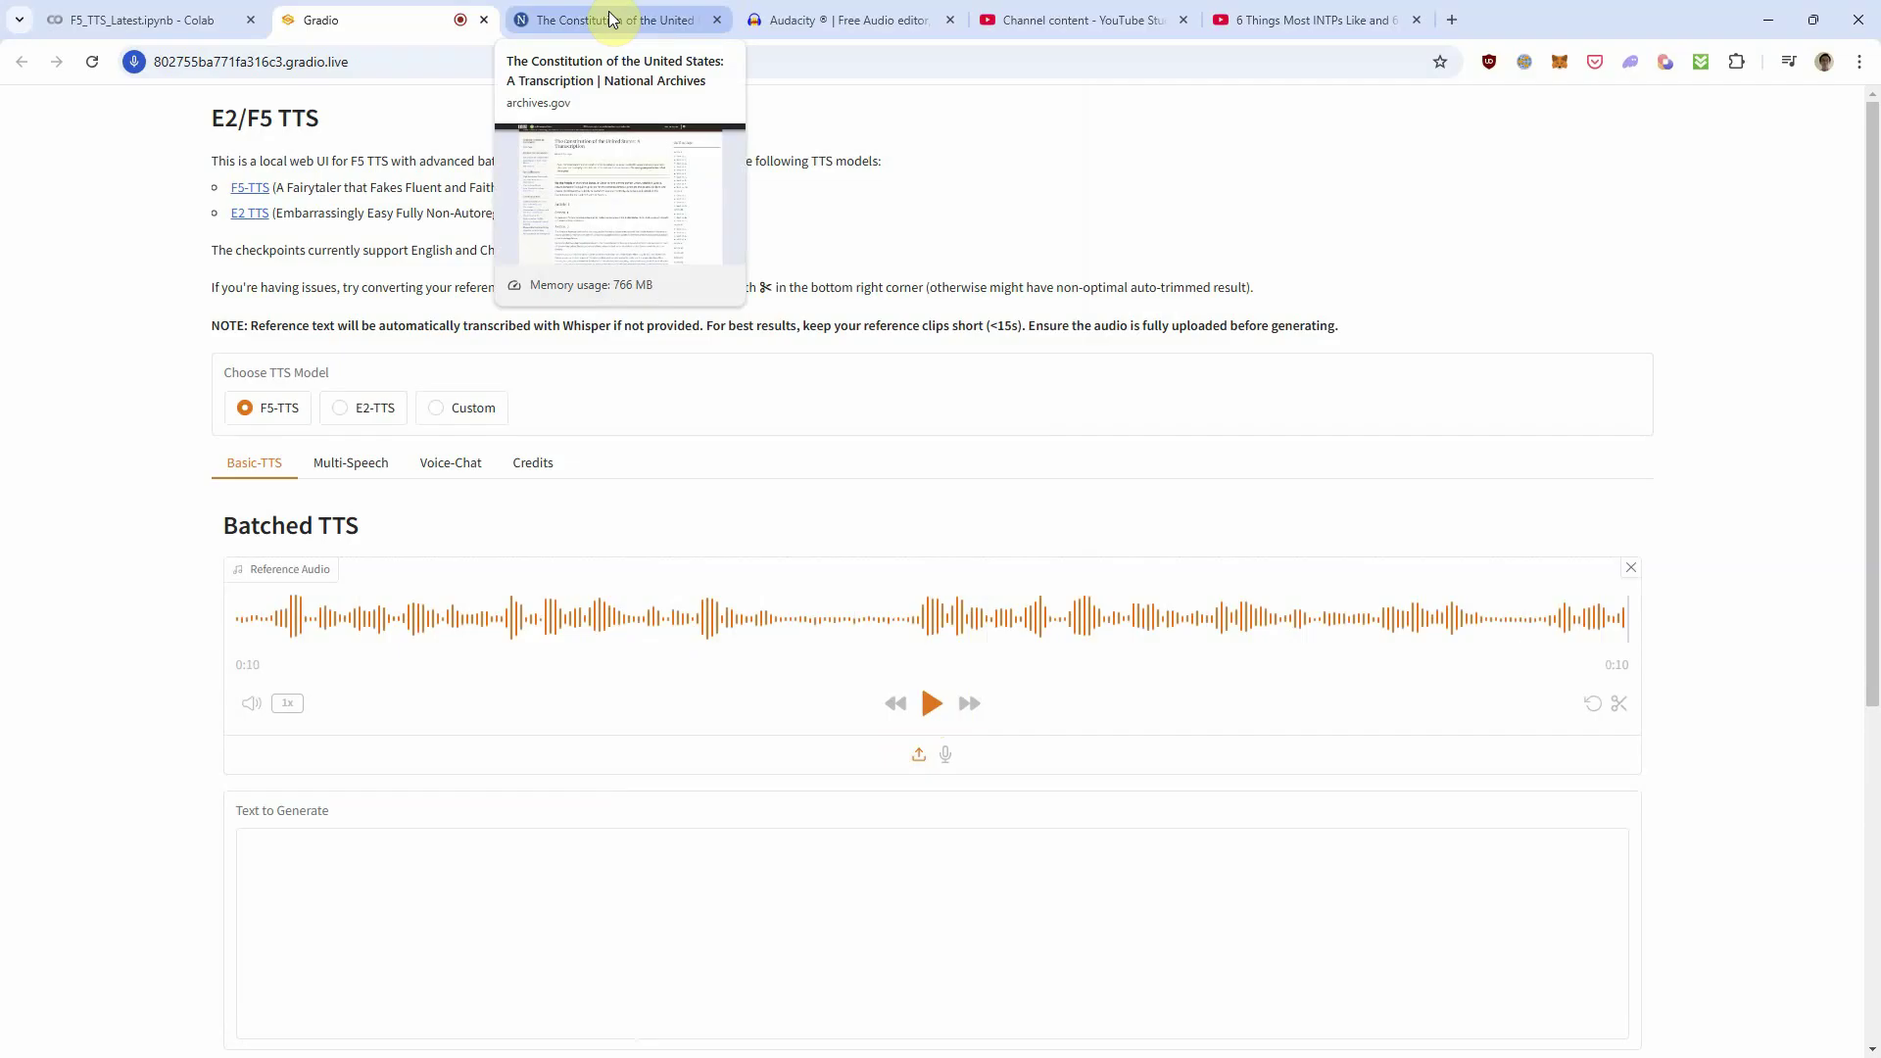
click(613, 20)
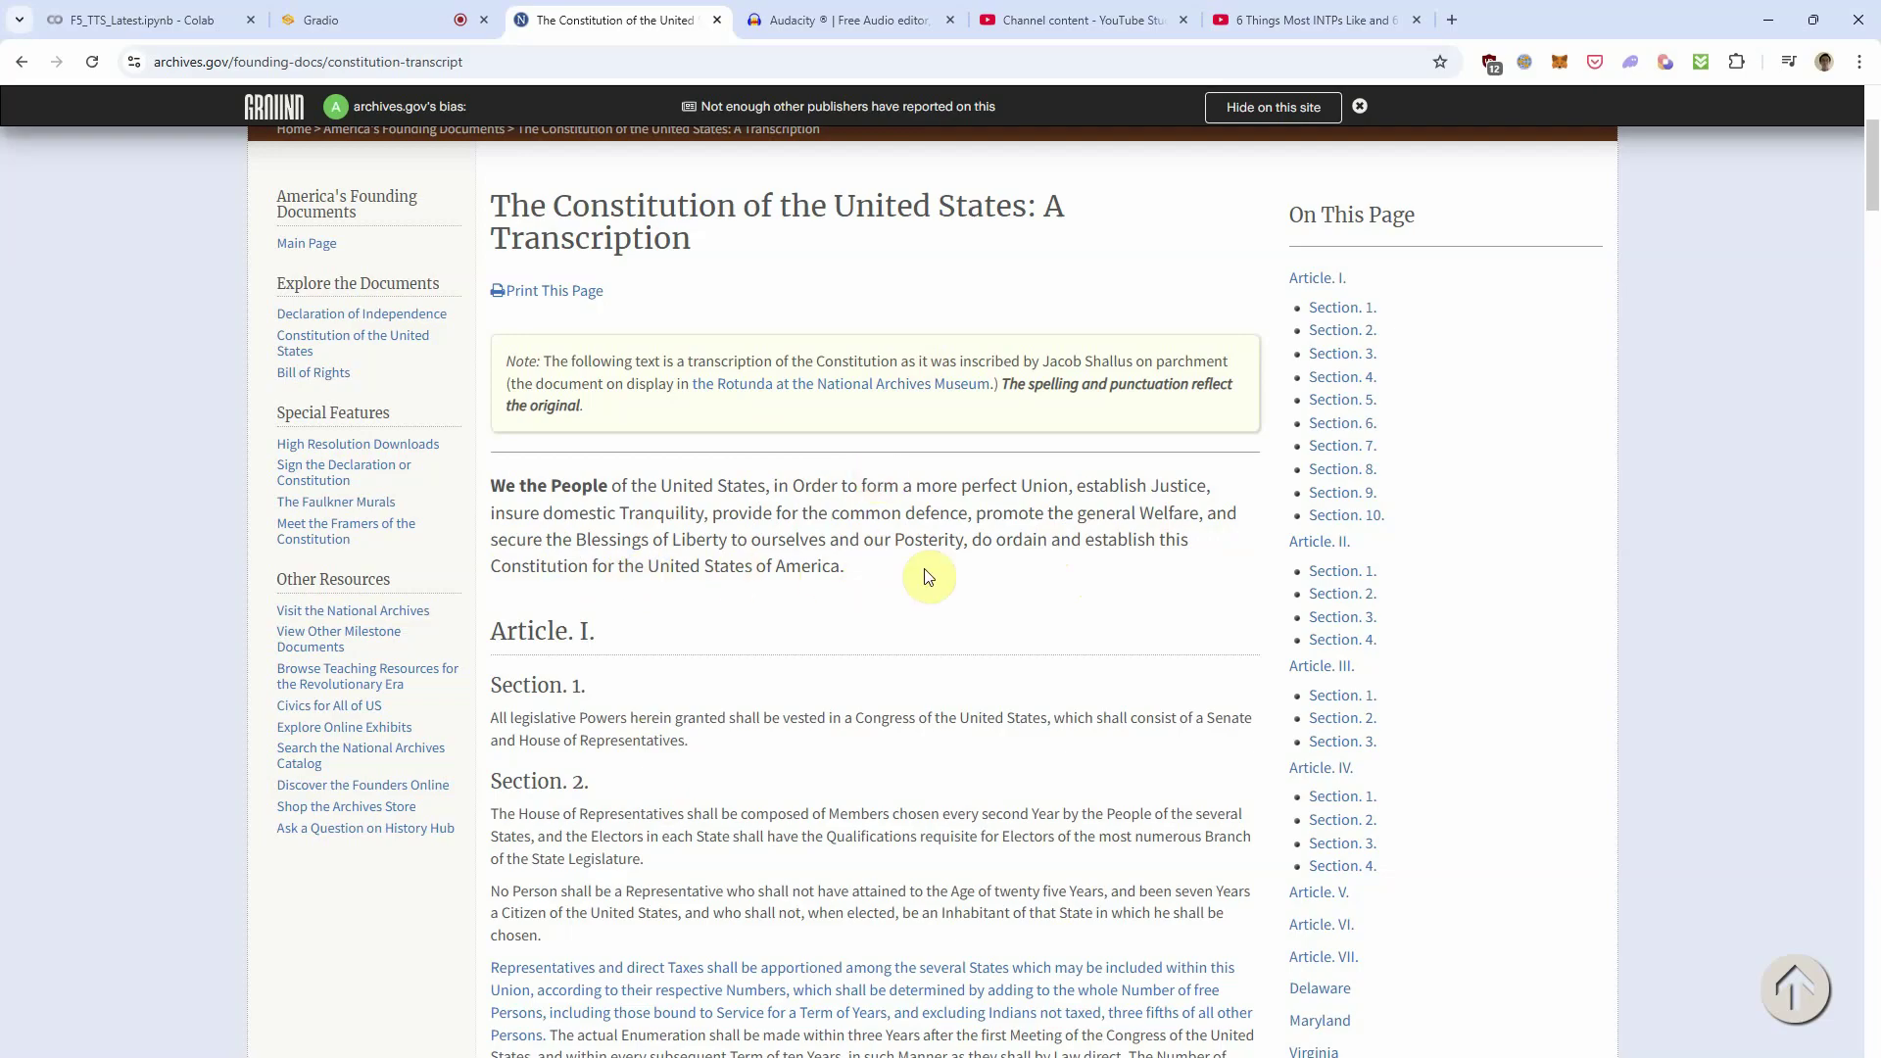
drag(849, 568, 501, 485)
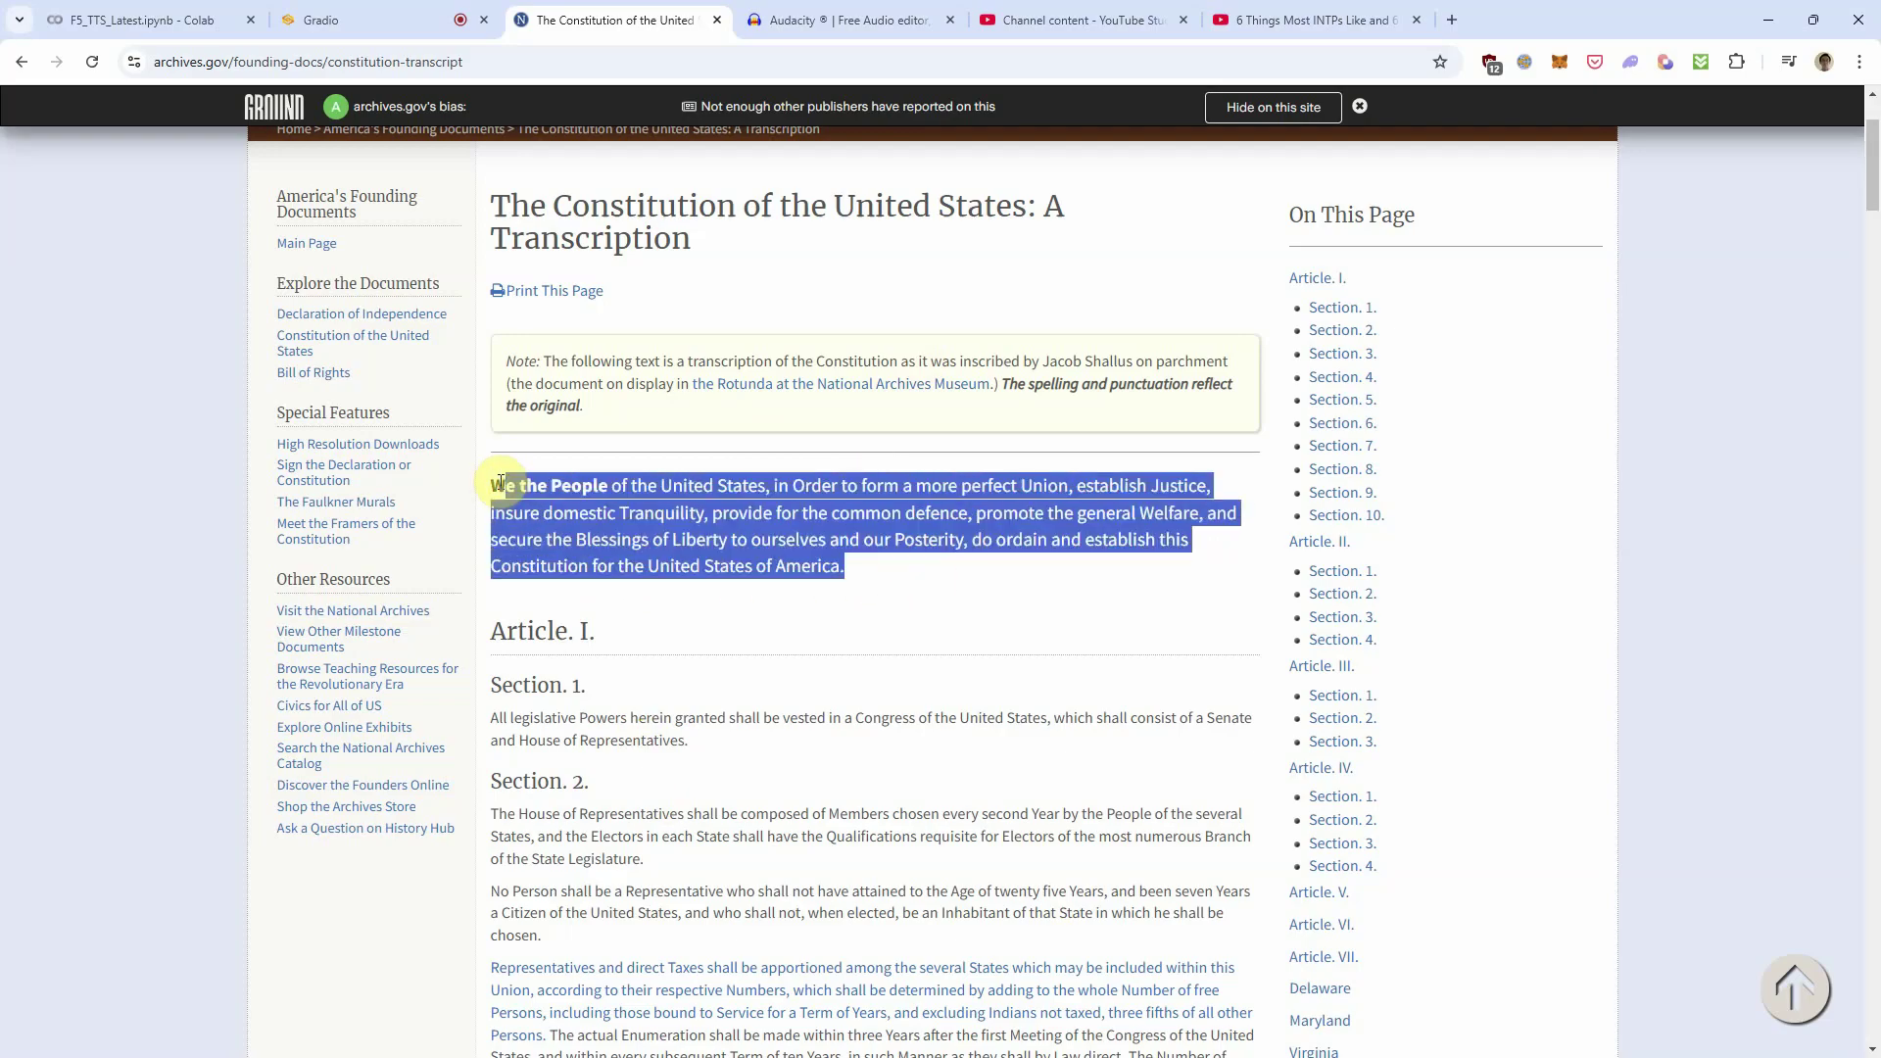
right_click(501, 486)
click(580, 506)
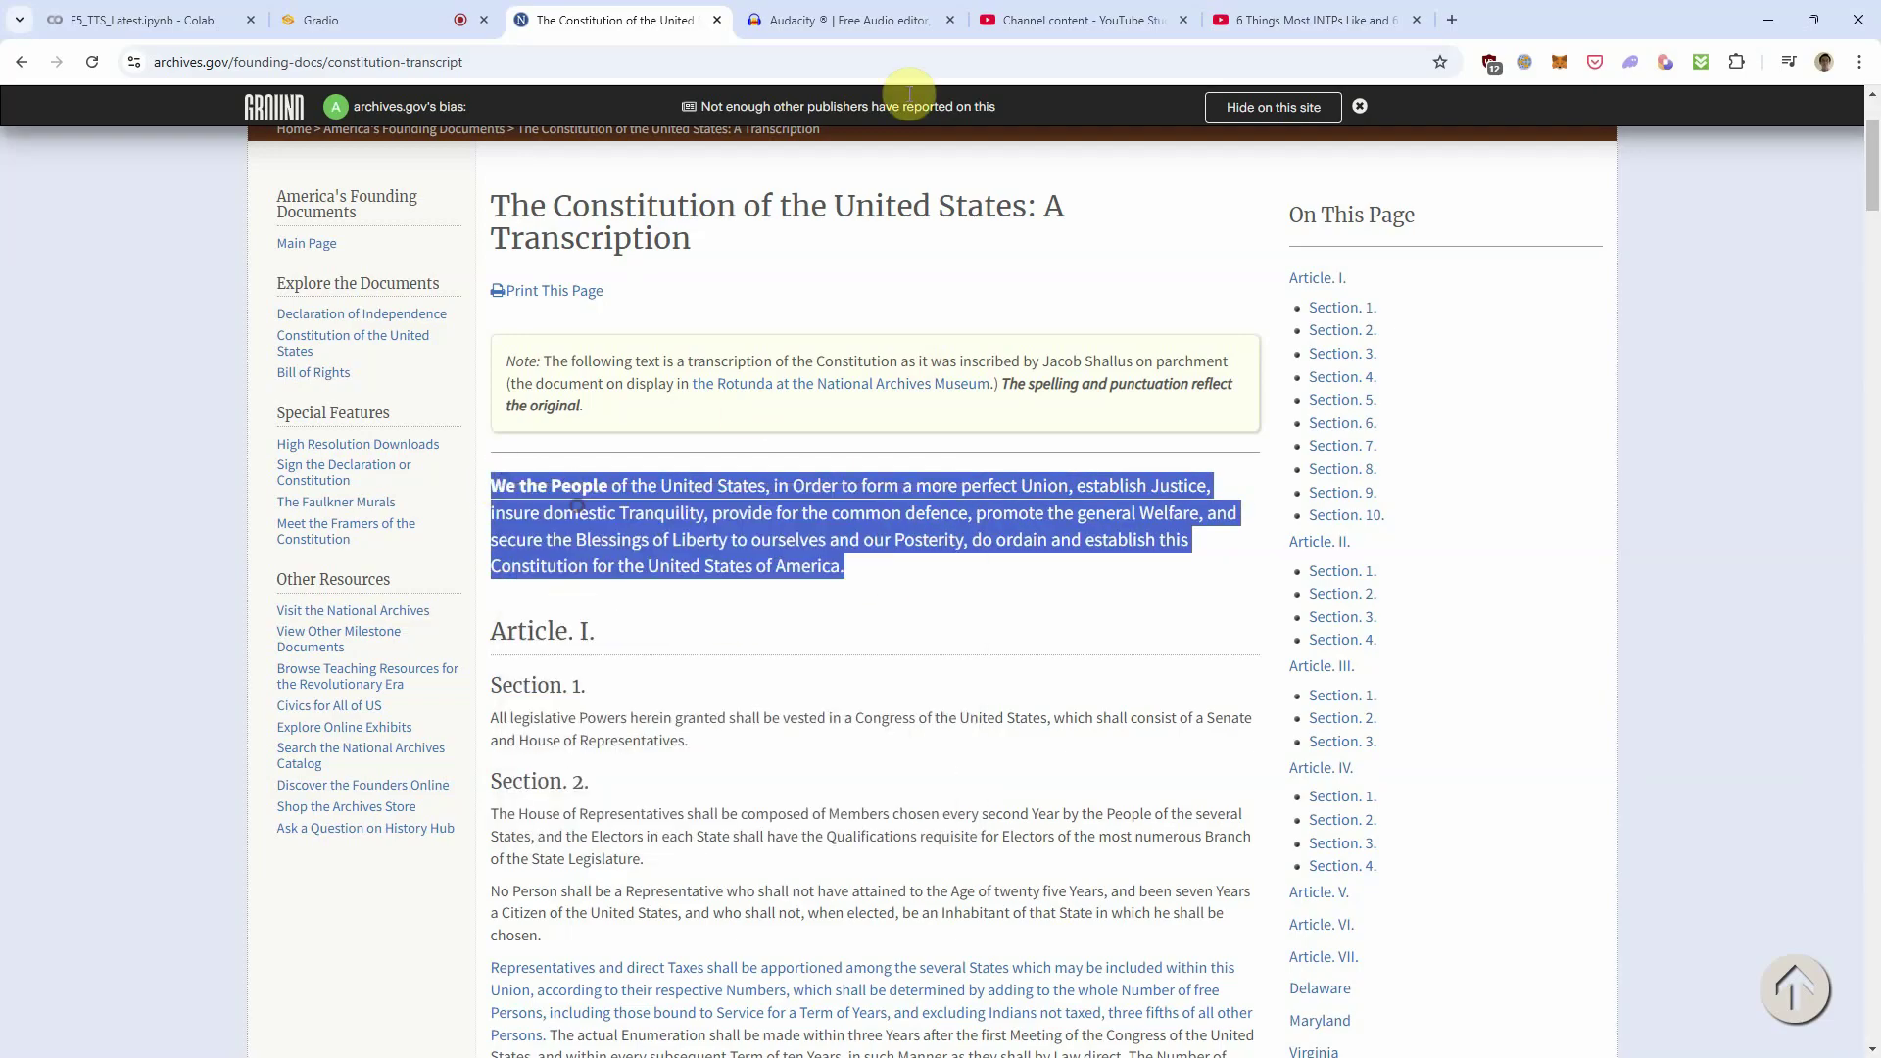
click(350, 19)
Paste the preamble into Text to Generate and synthesize it in the cloned voice.
click(447, 882)
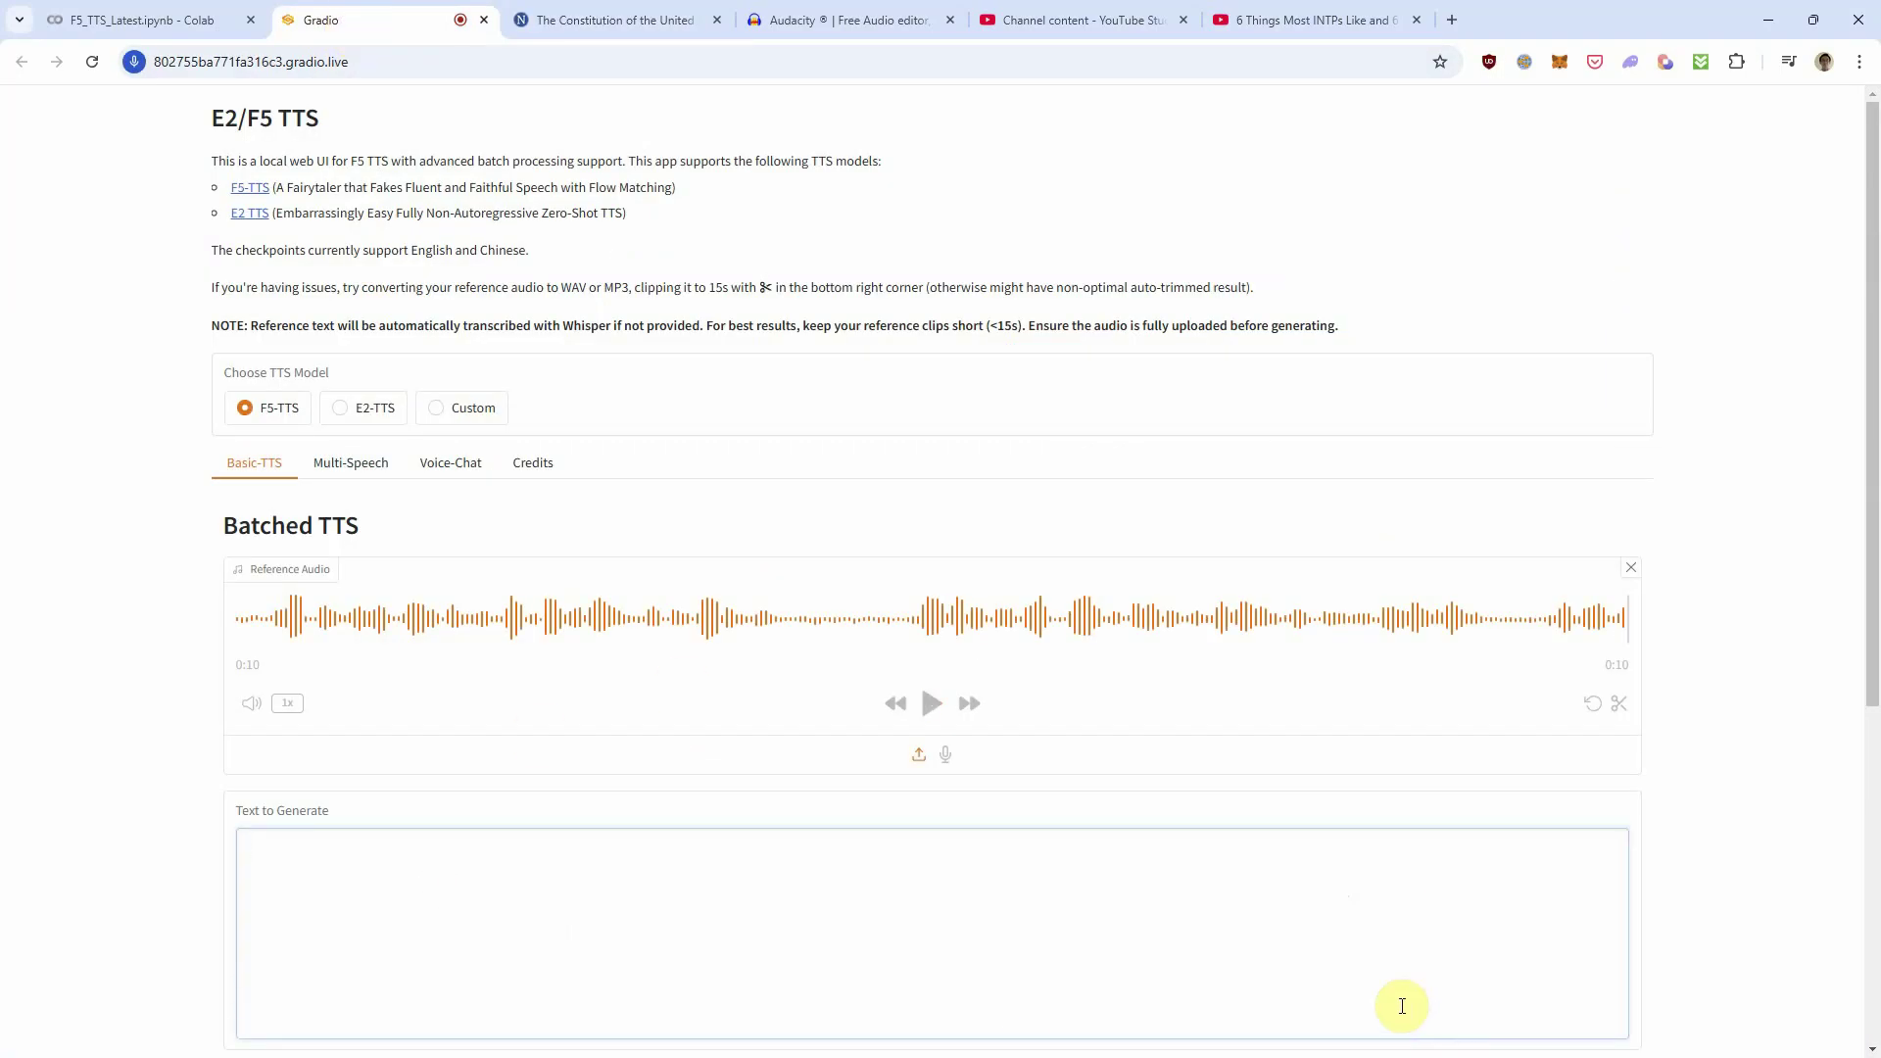
key(ctrl+v)
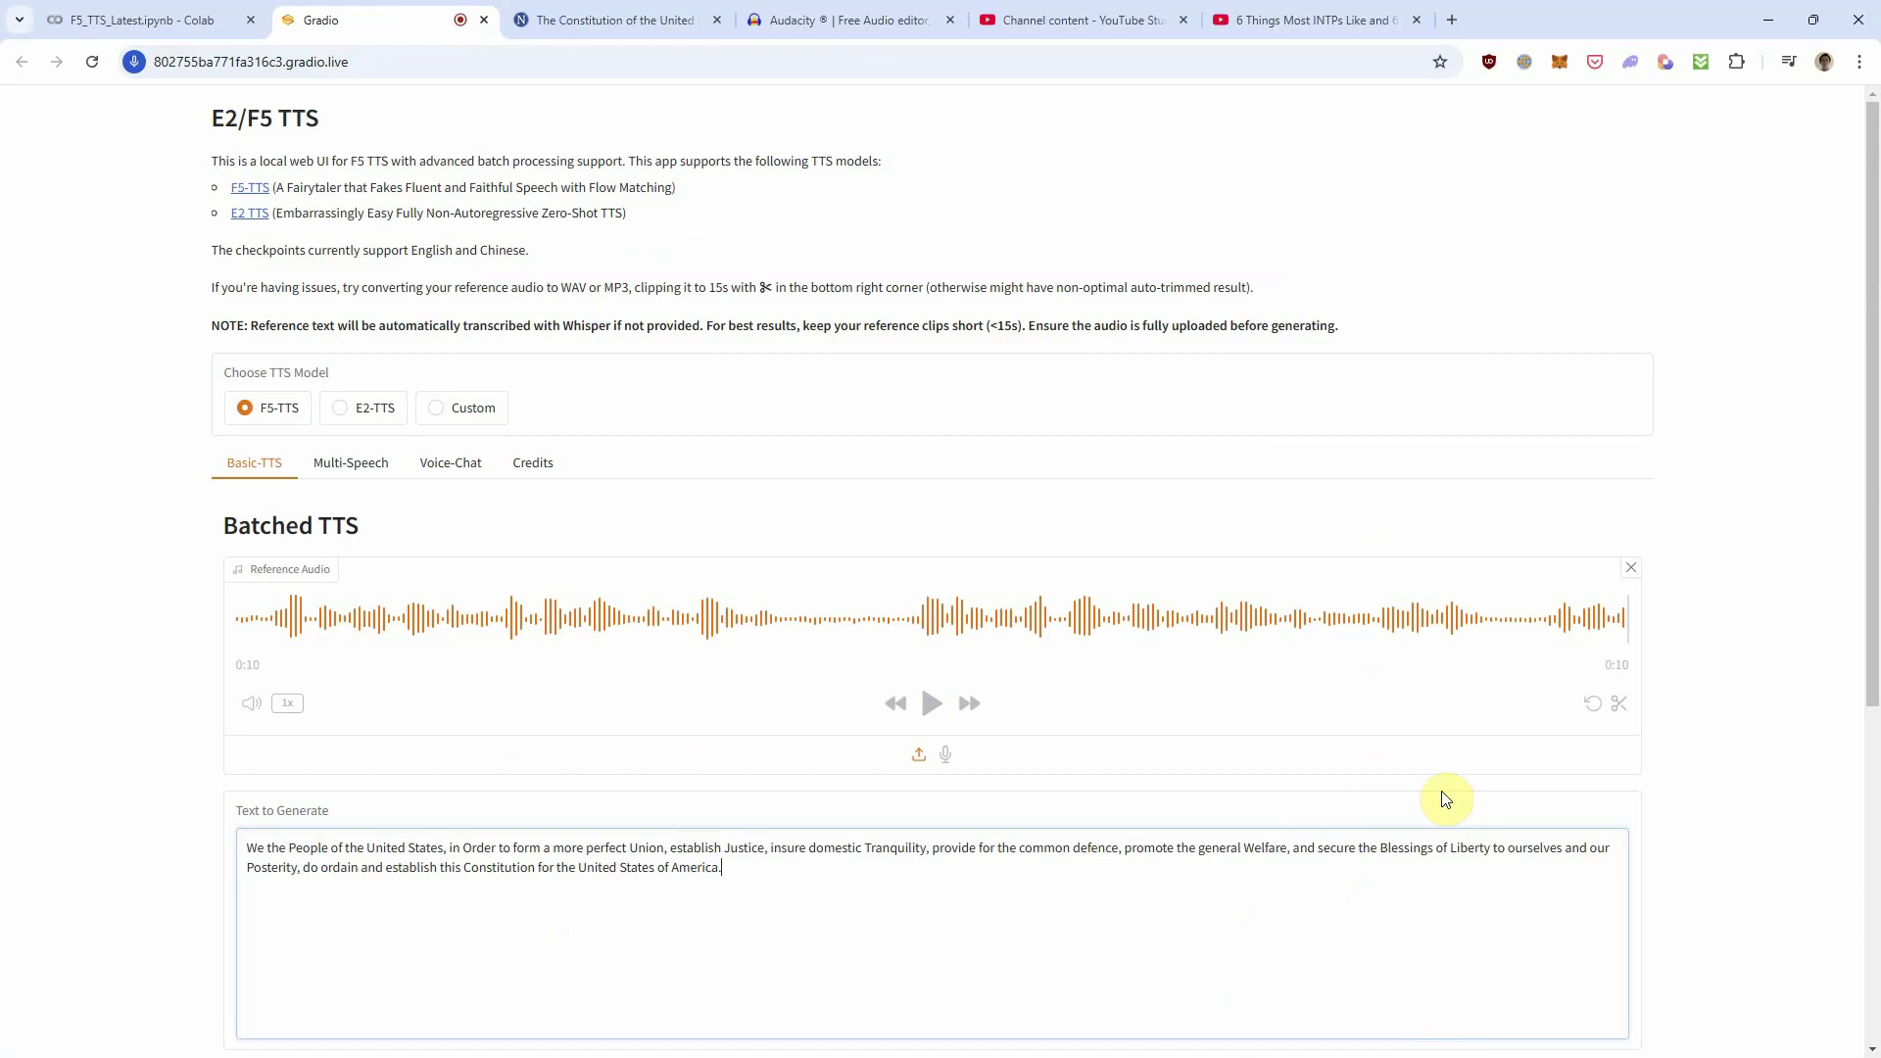
scroll(1760, 816, down, 2)
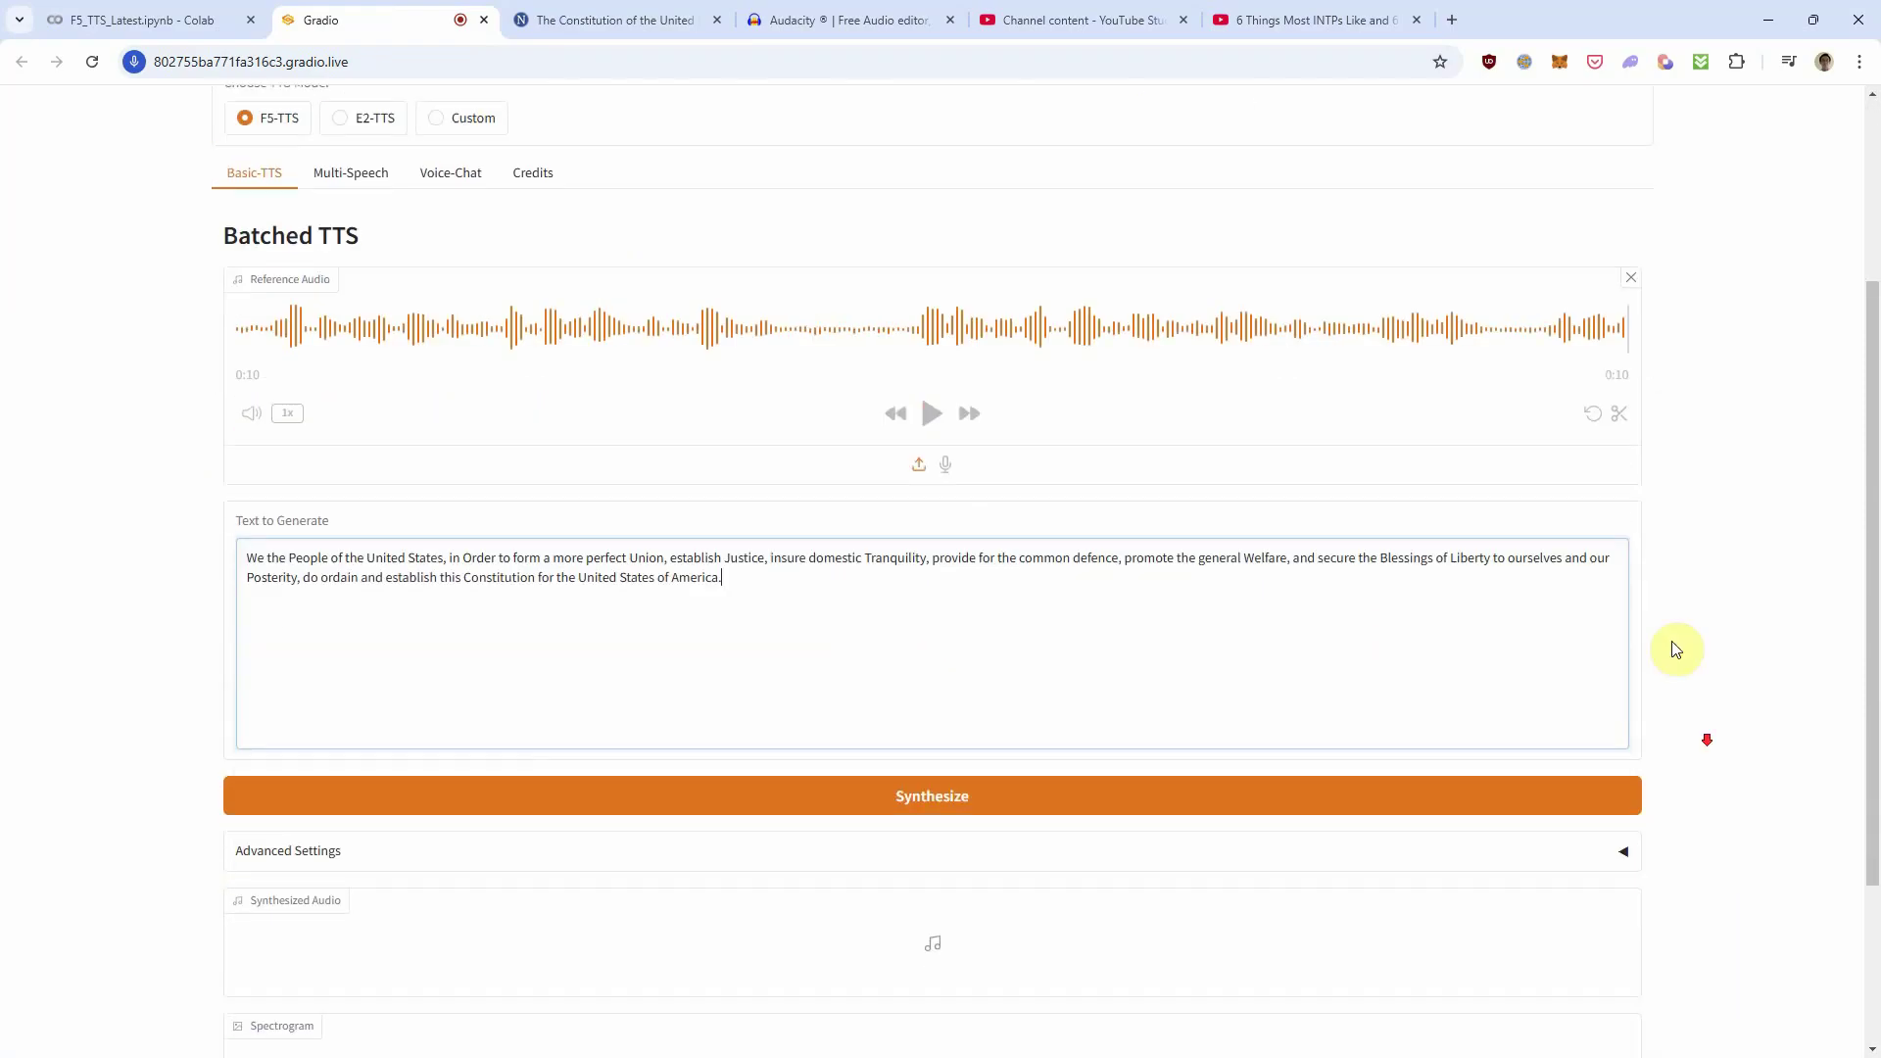
click(907, 795)
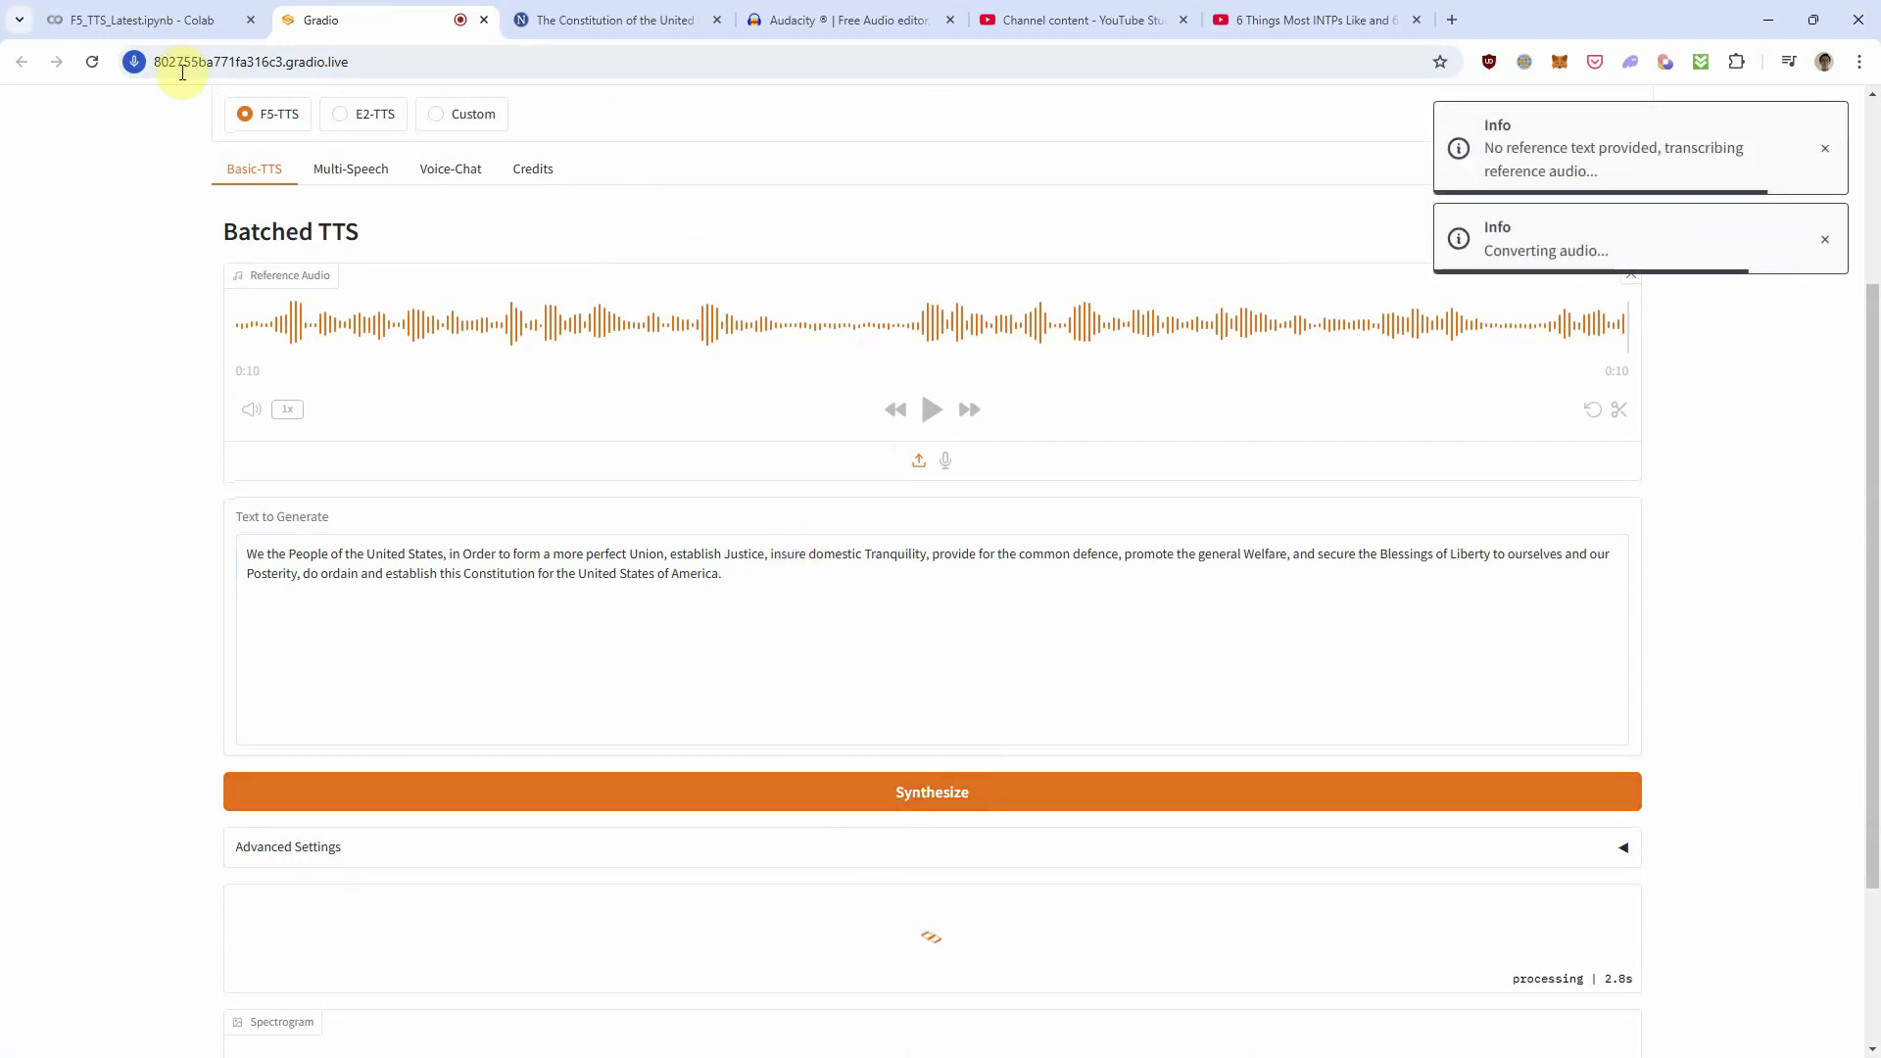
click(133, 21)
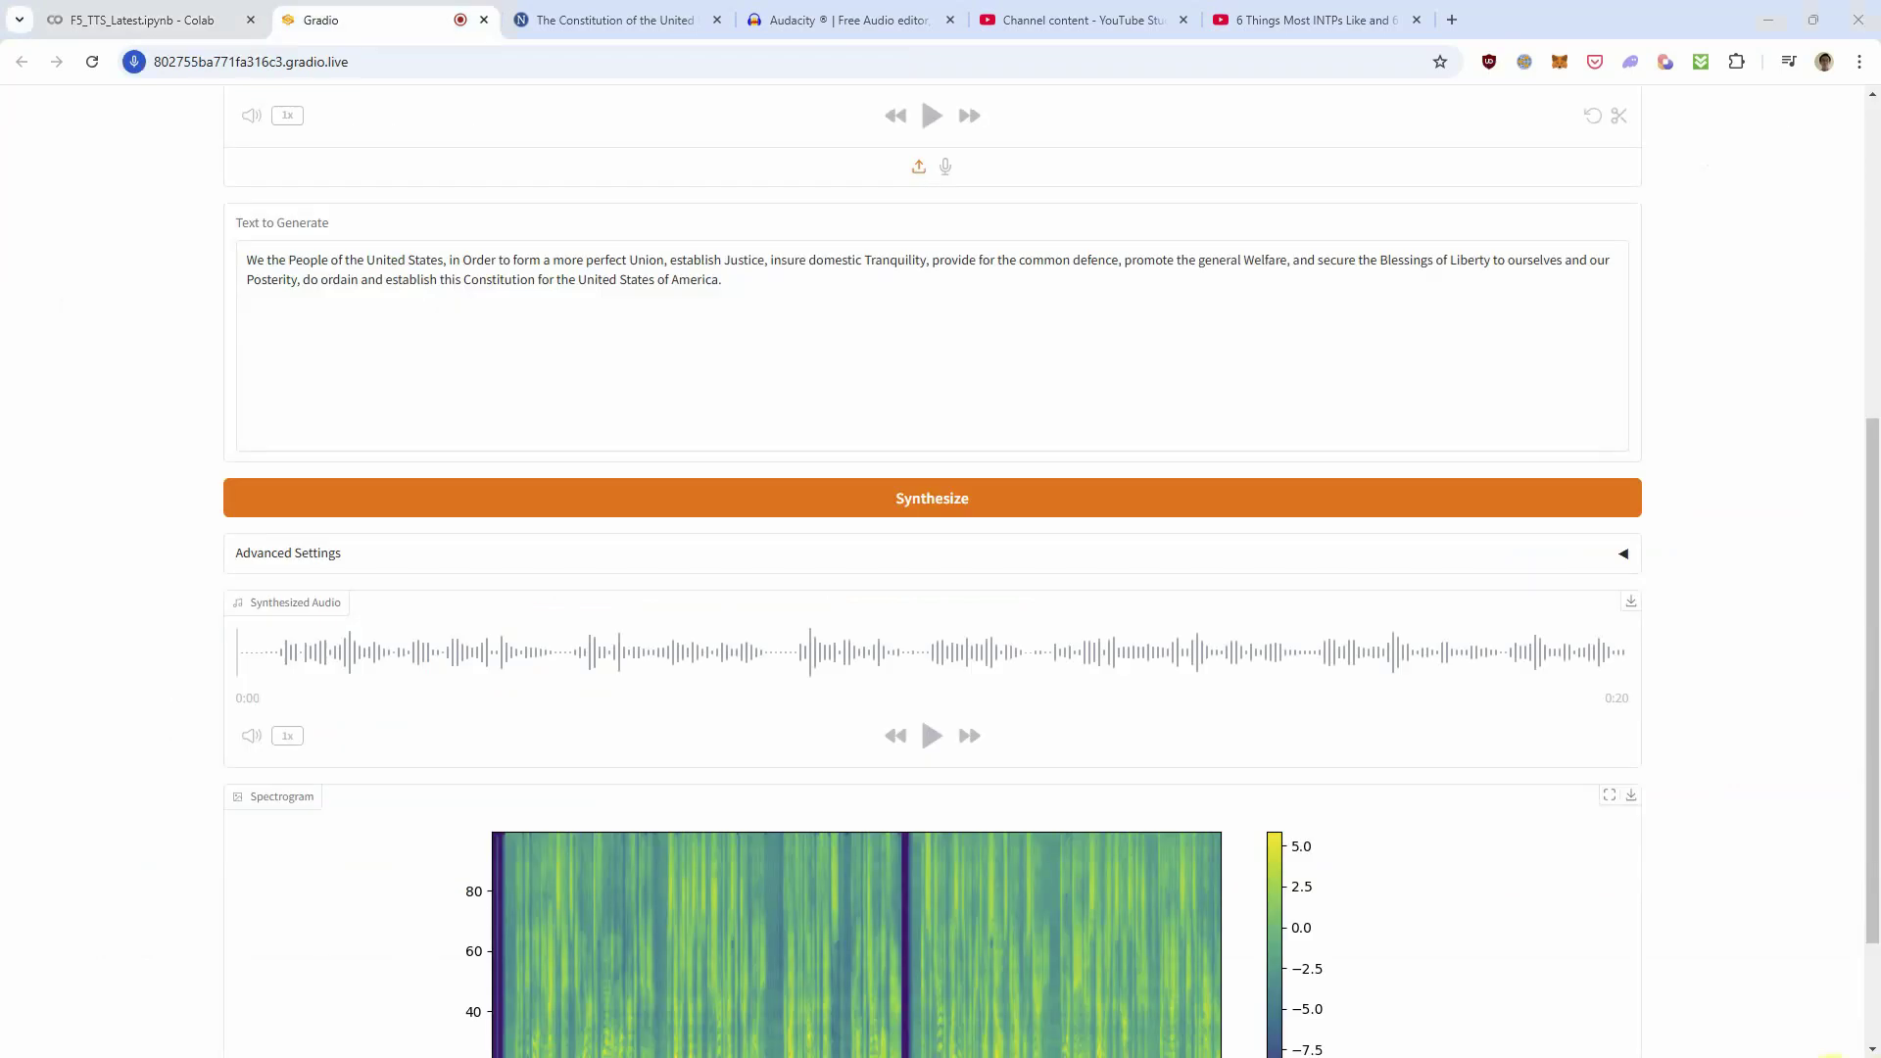
scroll(1448, 841, down, 3)
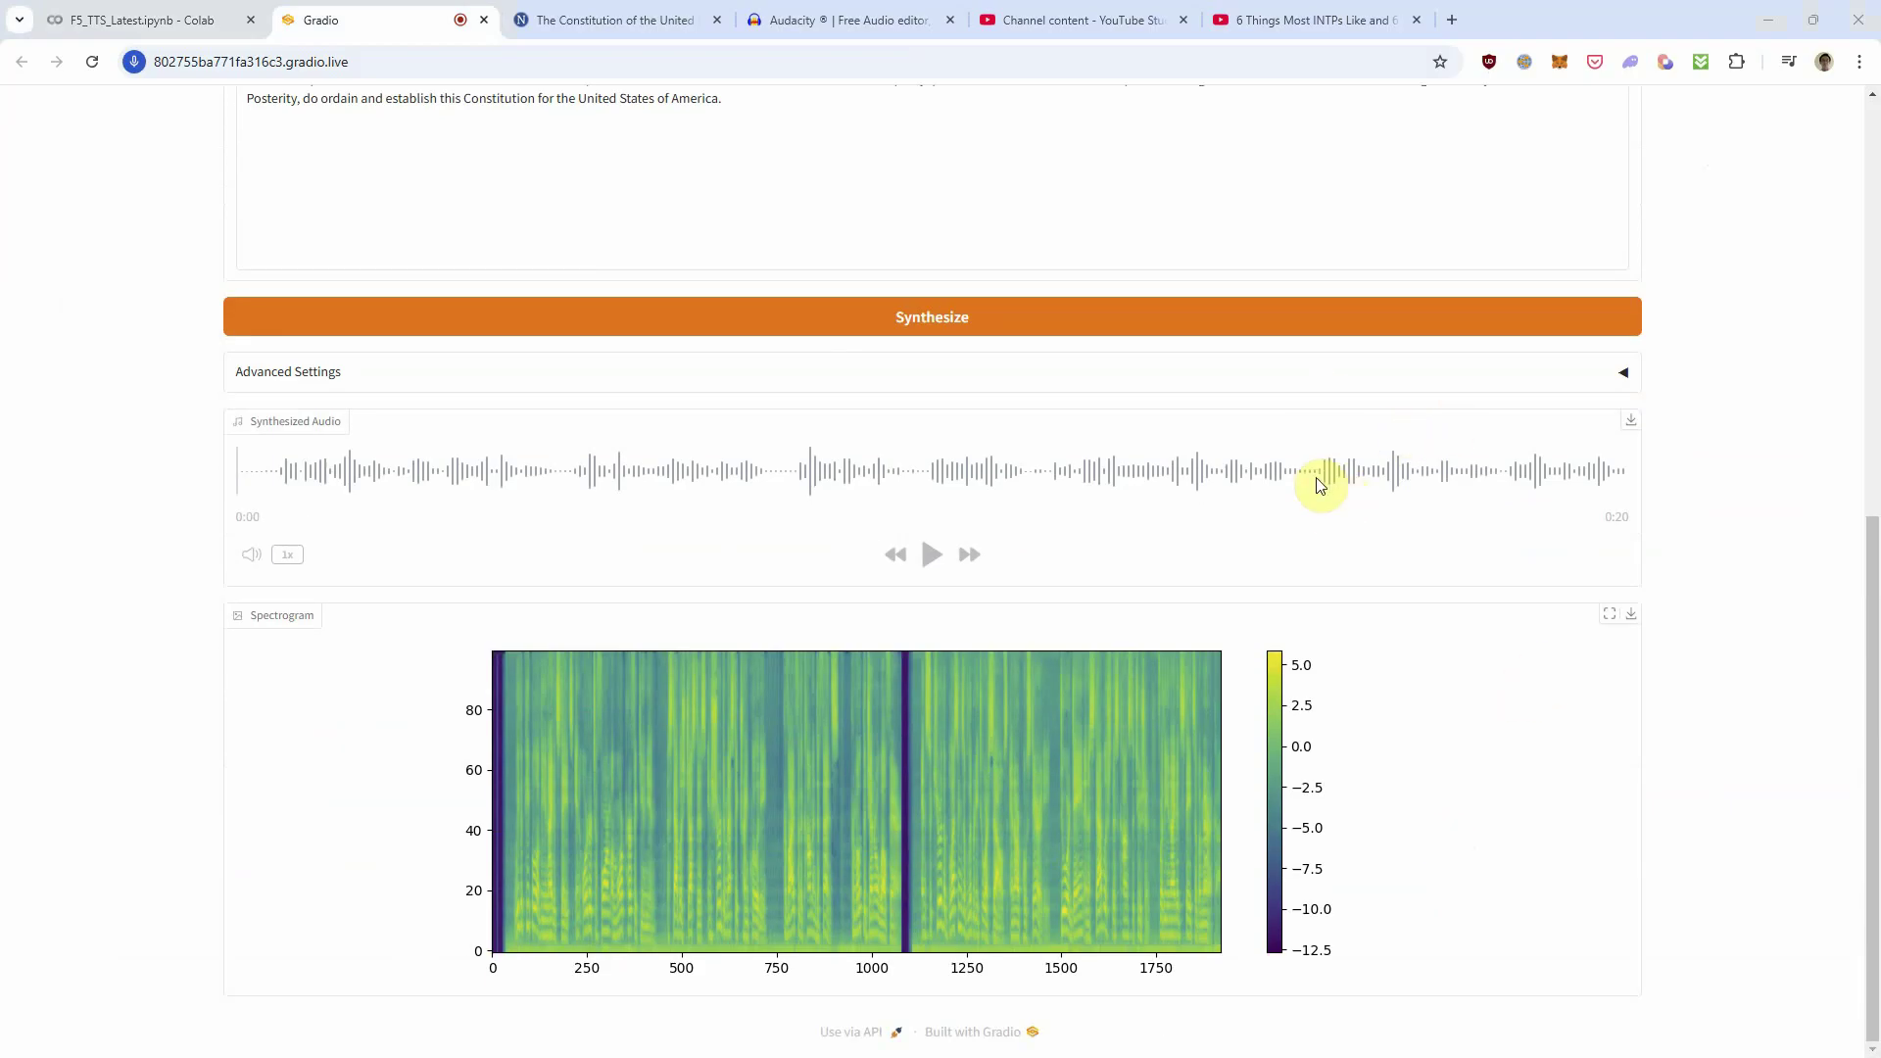
Play the 20-second synthesized preamble clip.
click(931, 557)
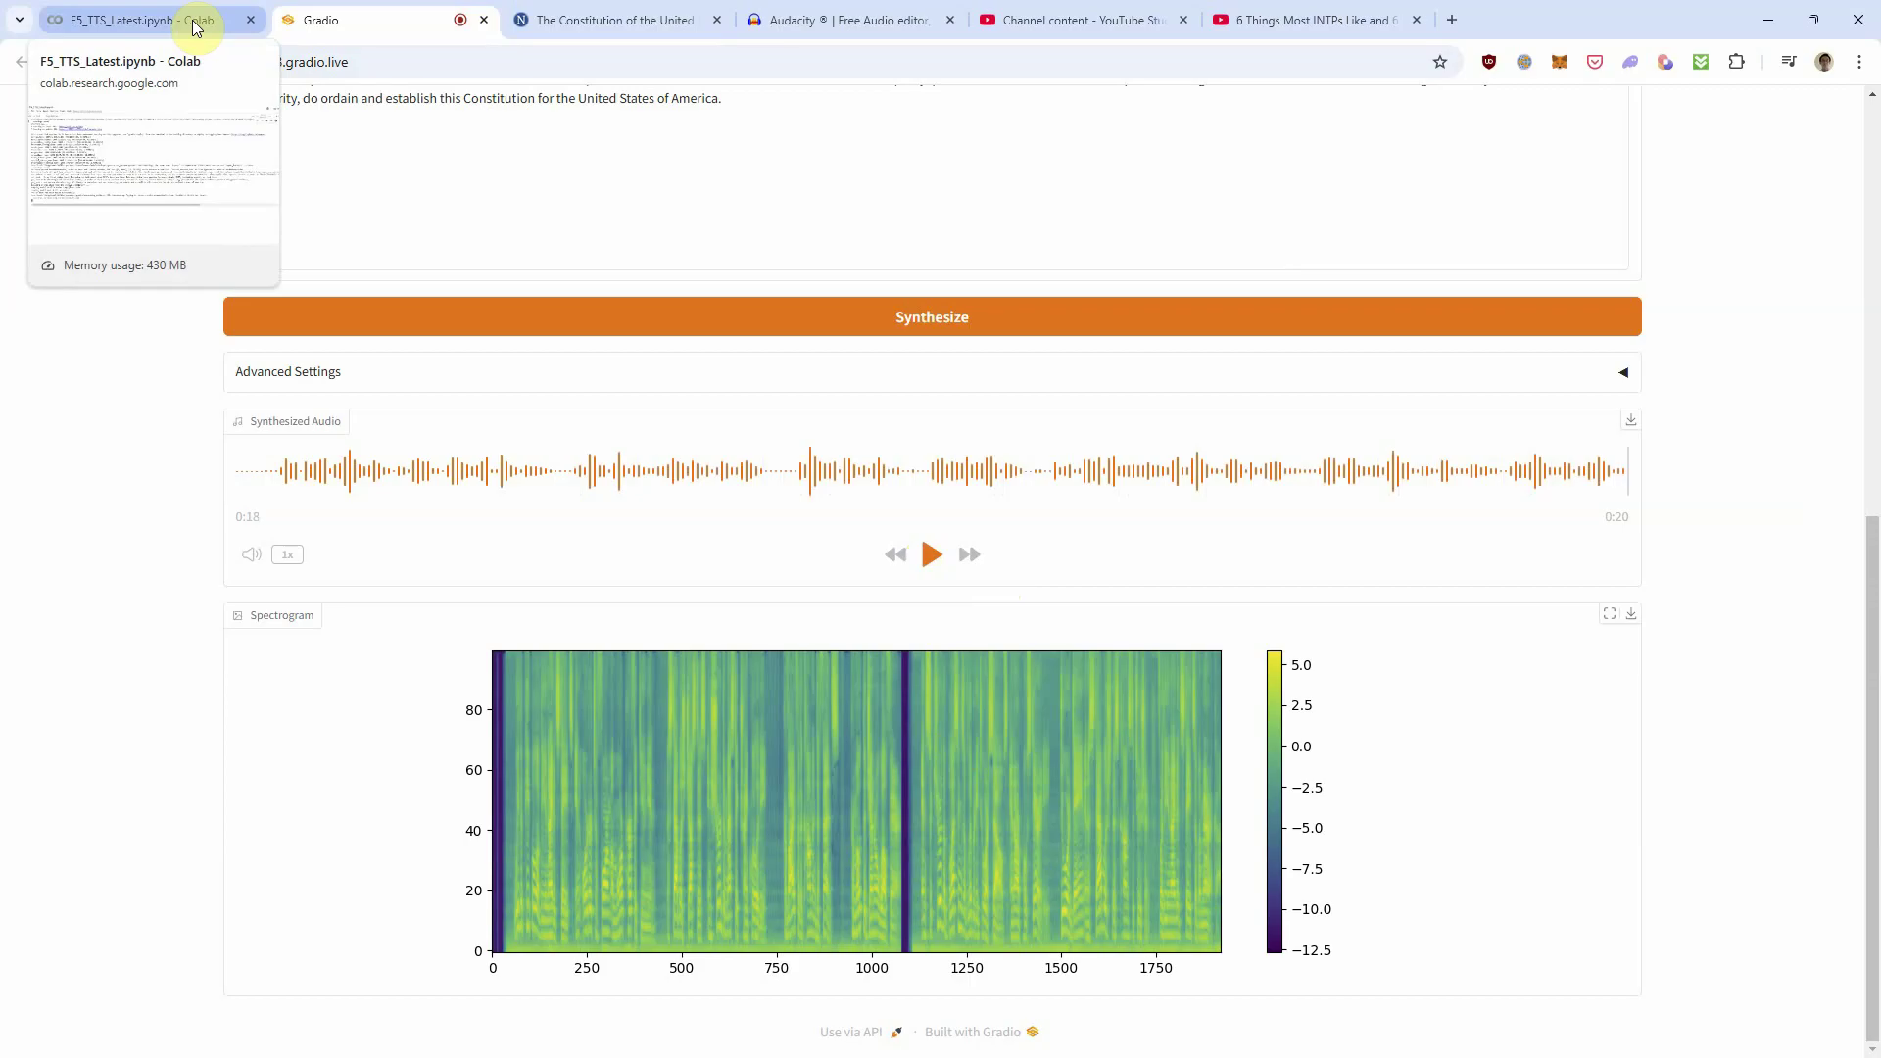
scroll(499, 619, up, 5)
scroll(662, 441, up, 3)
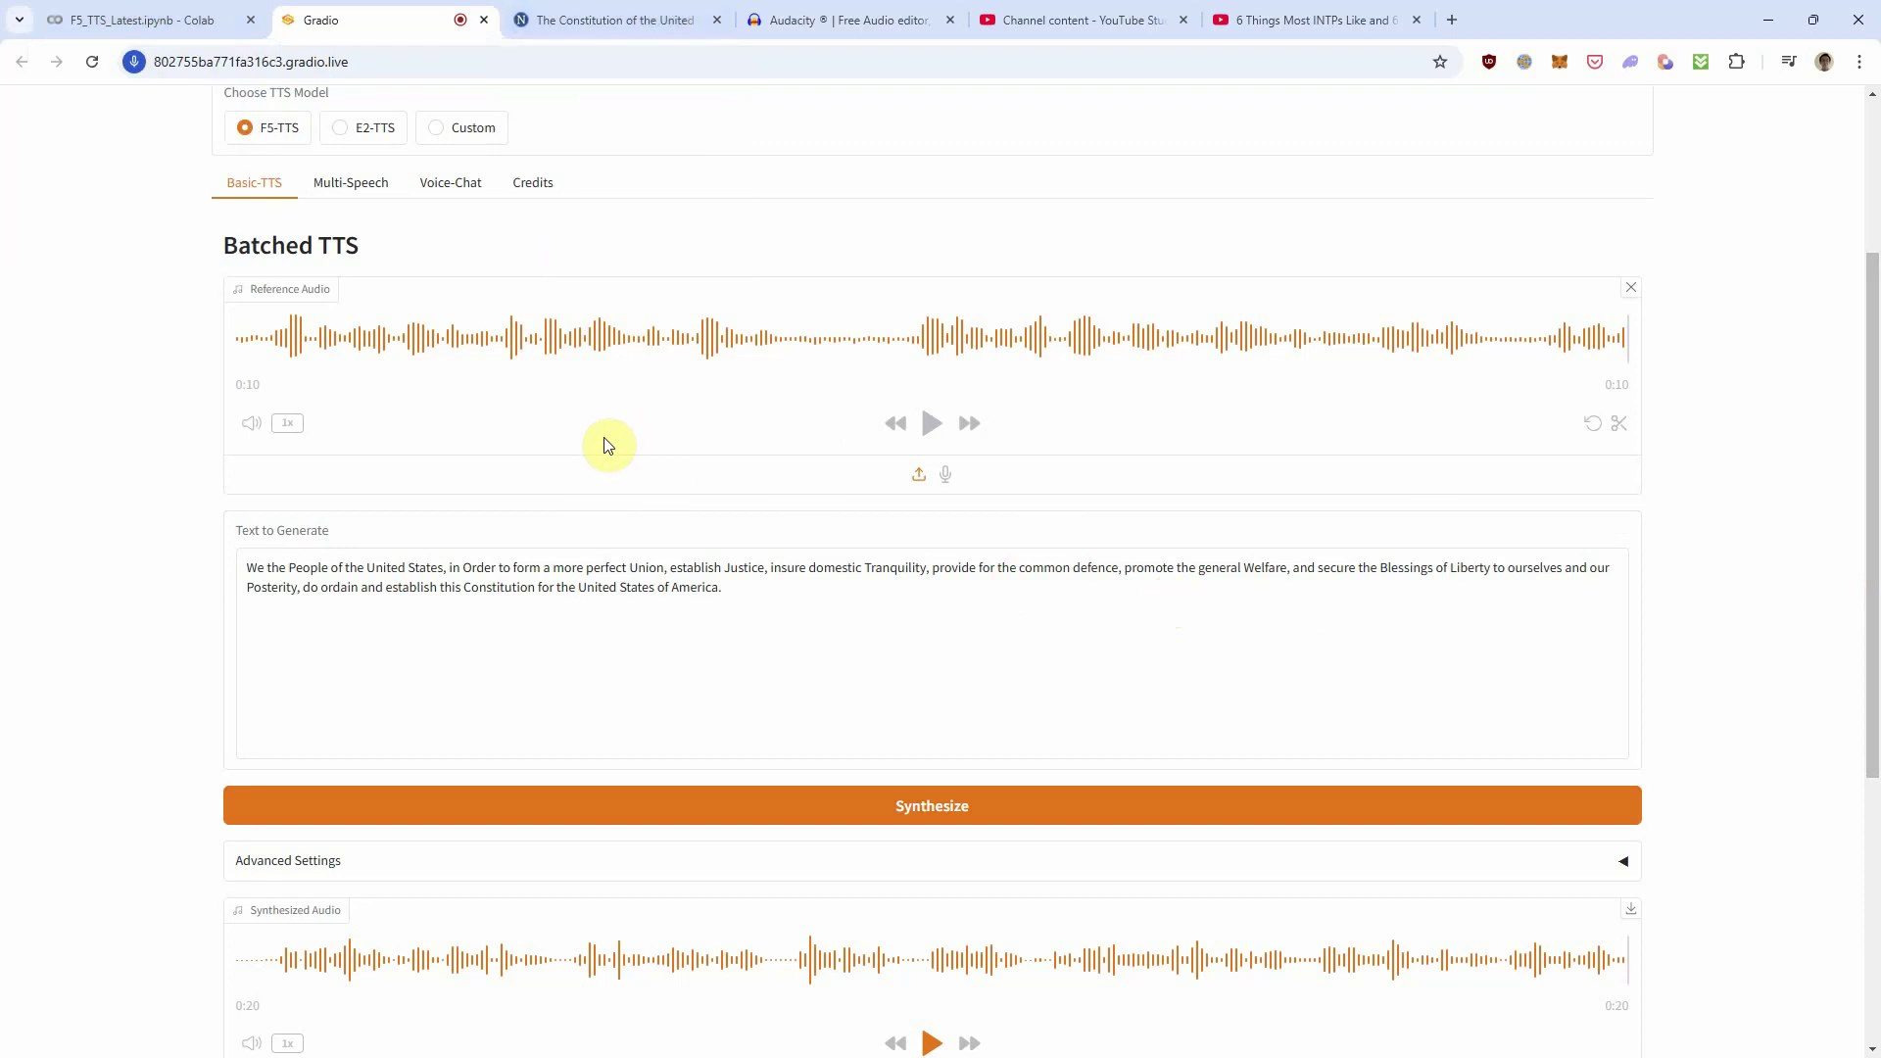
scroll(485, 265, up, 2)
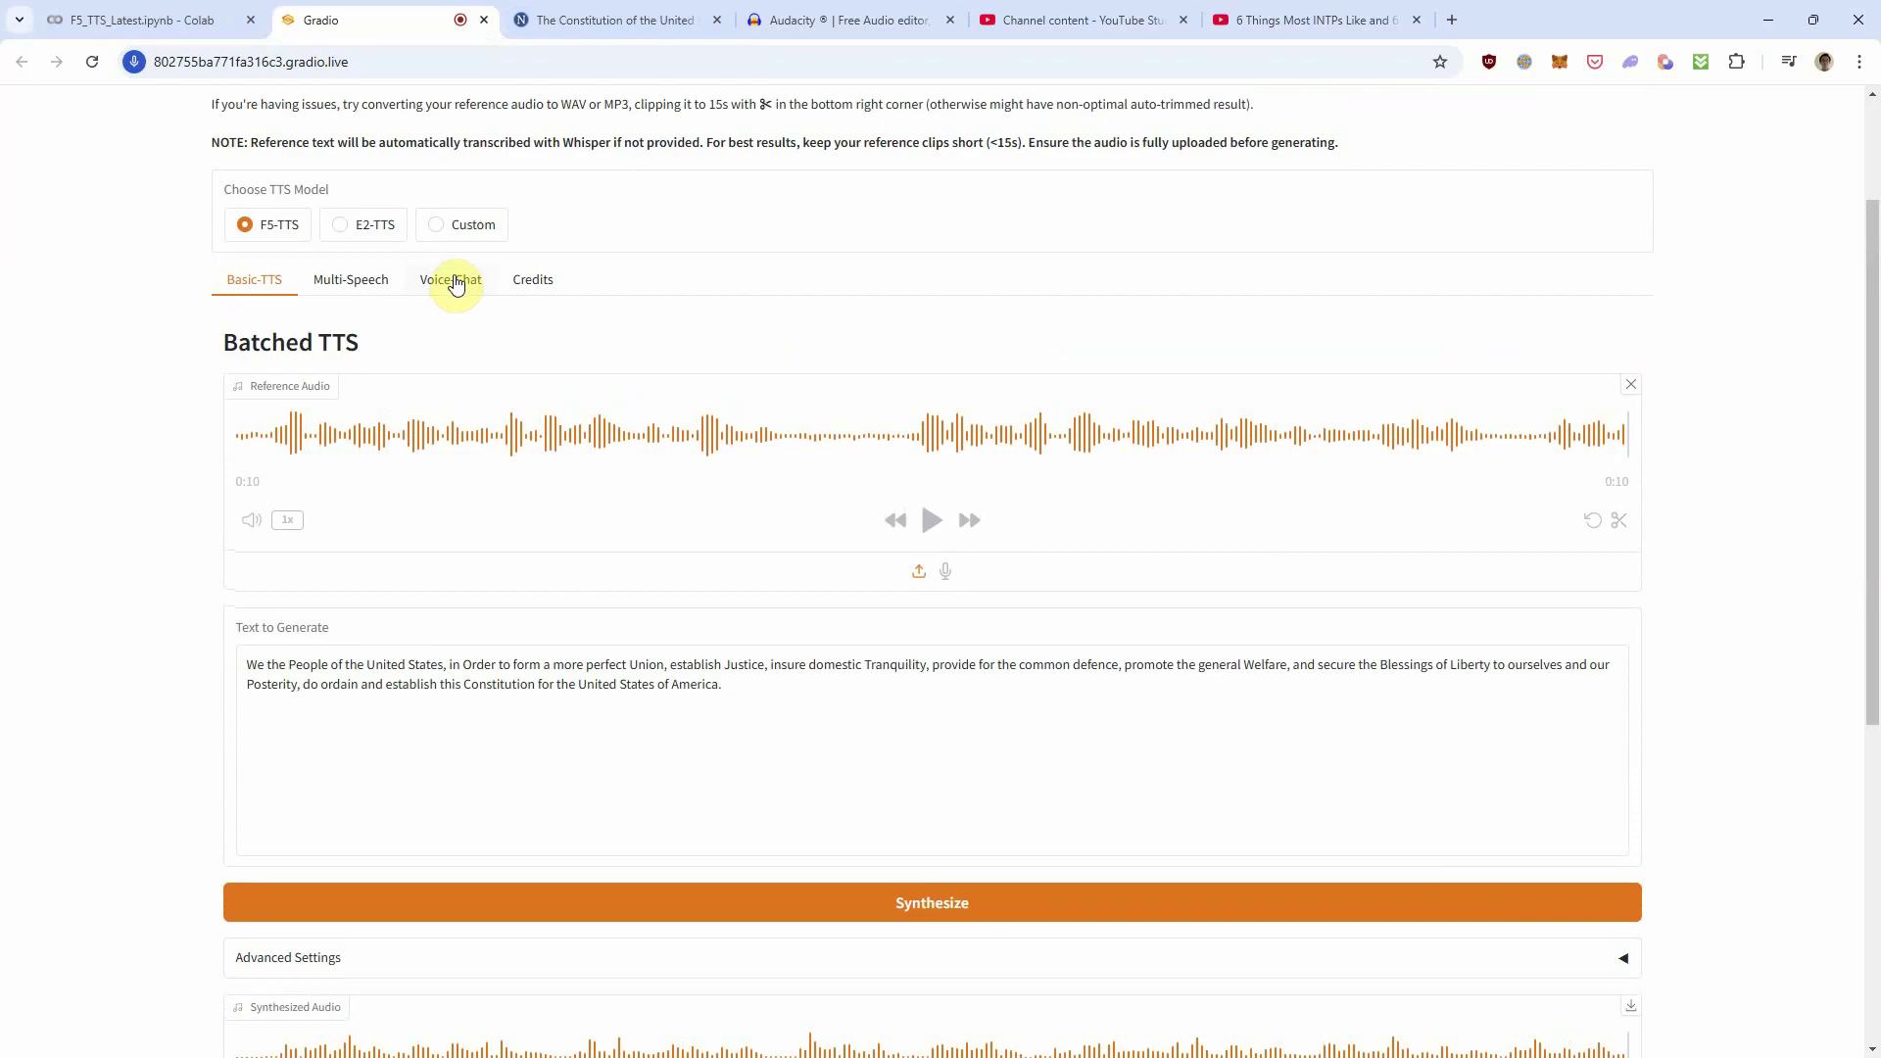
Open the Voice-Chat tab and request the chat model with Load Chat Model.
click(455, 281)
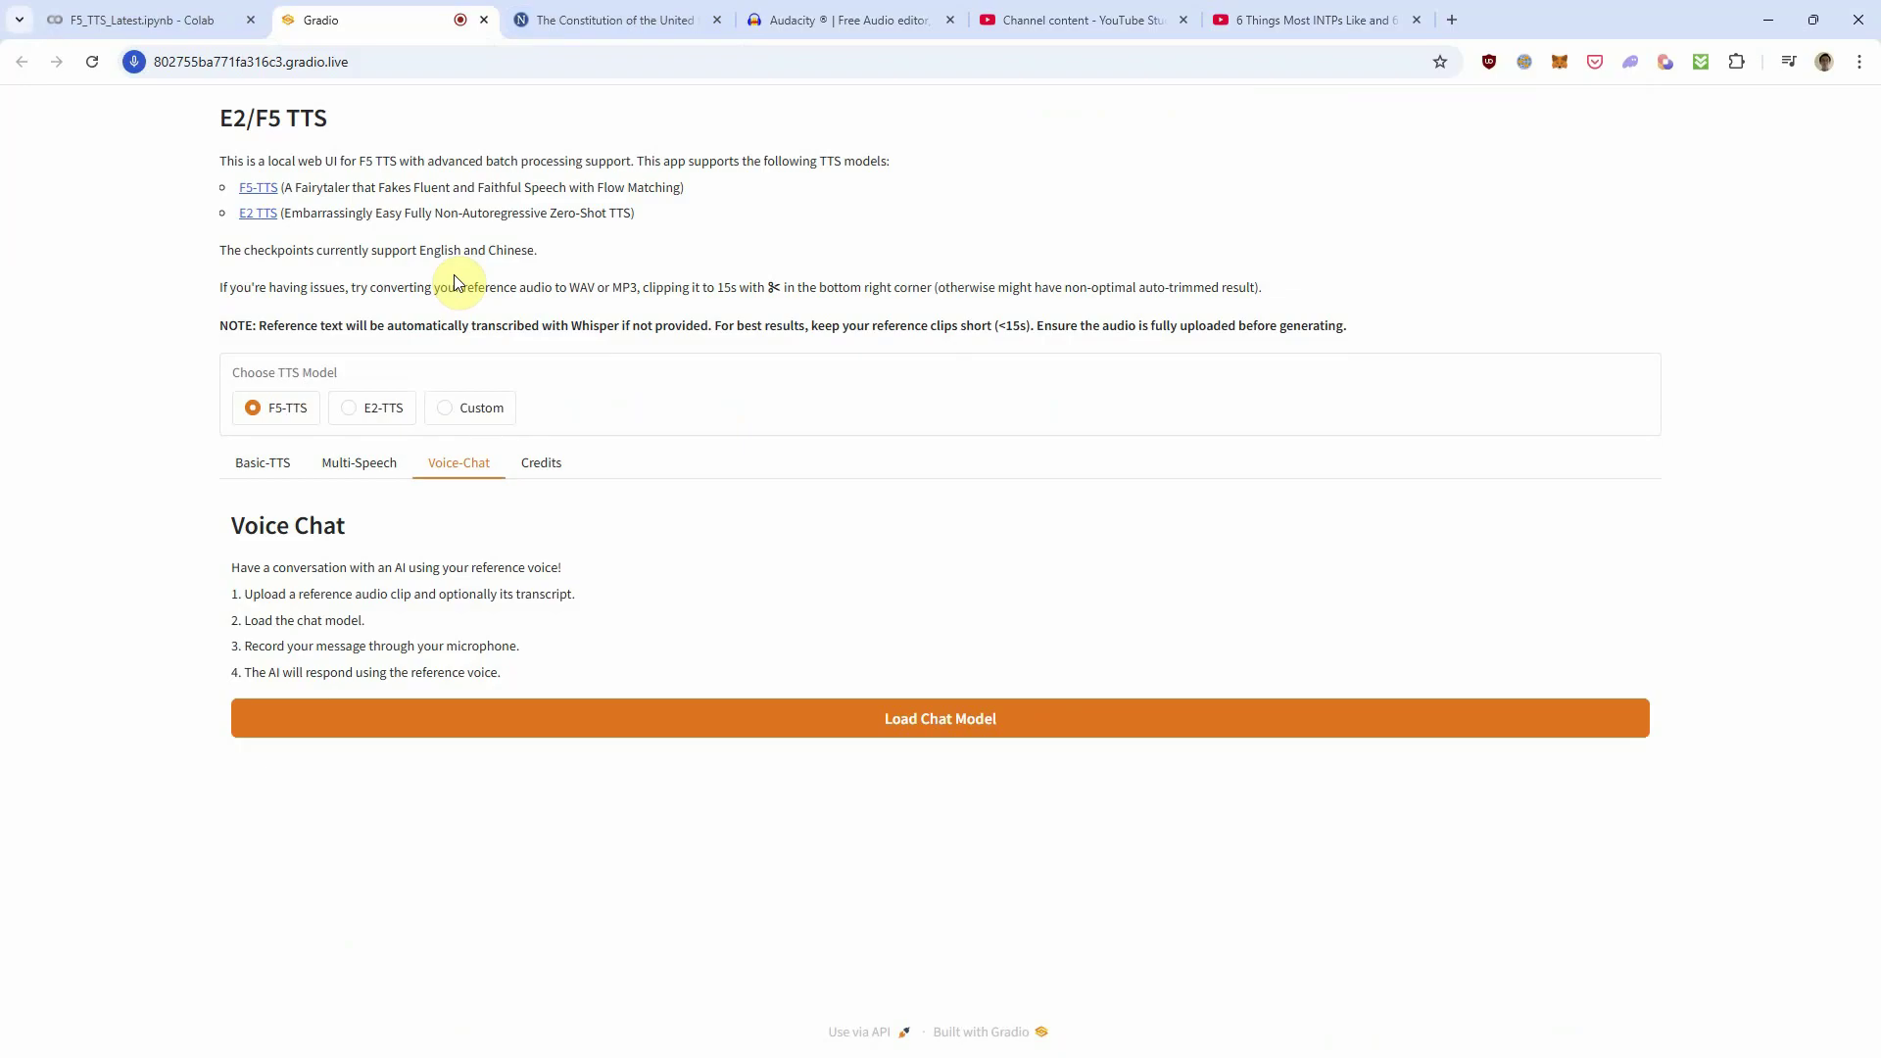
click(944, 723)
Check the notebook log showing the chat model's 3.97 GB weights file downloading.
key(ctrl+1)
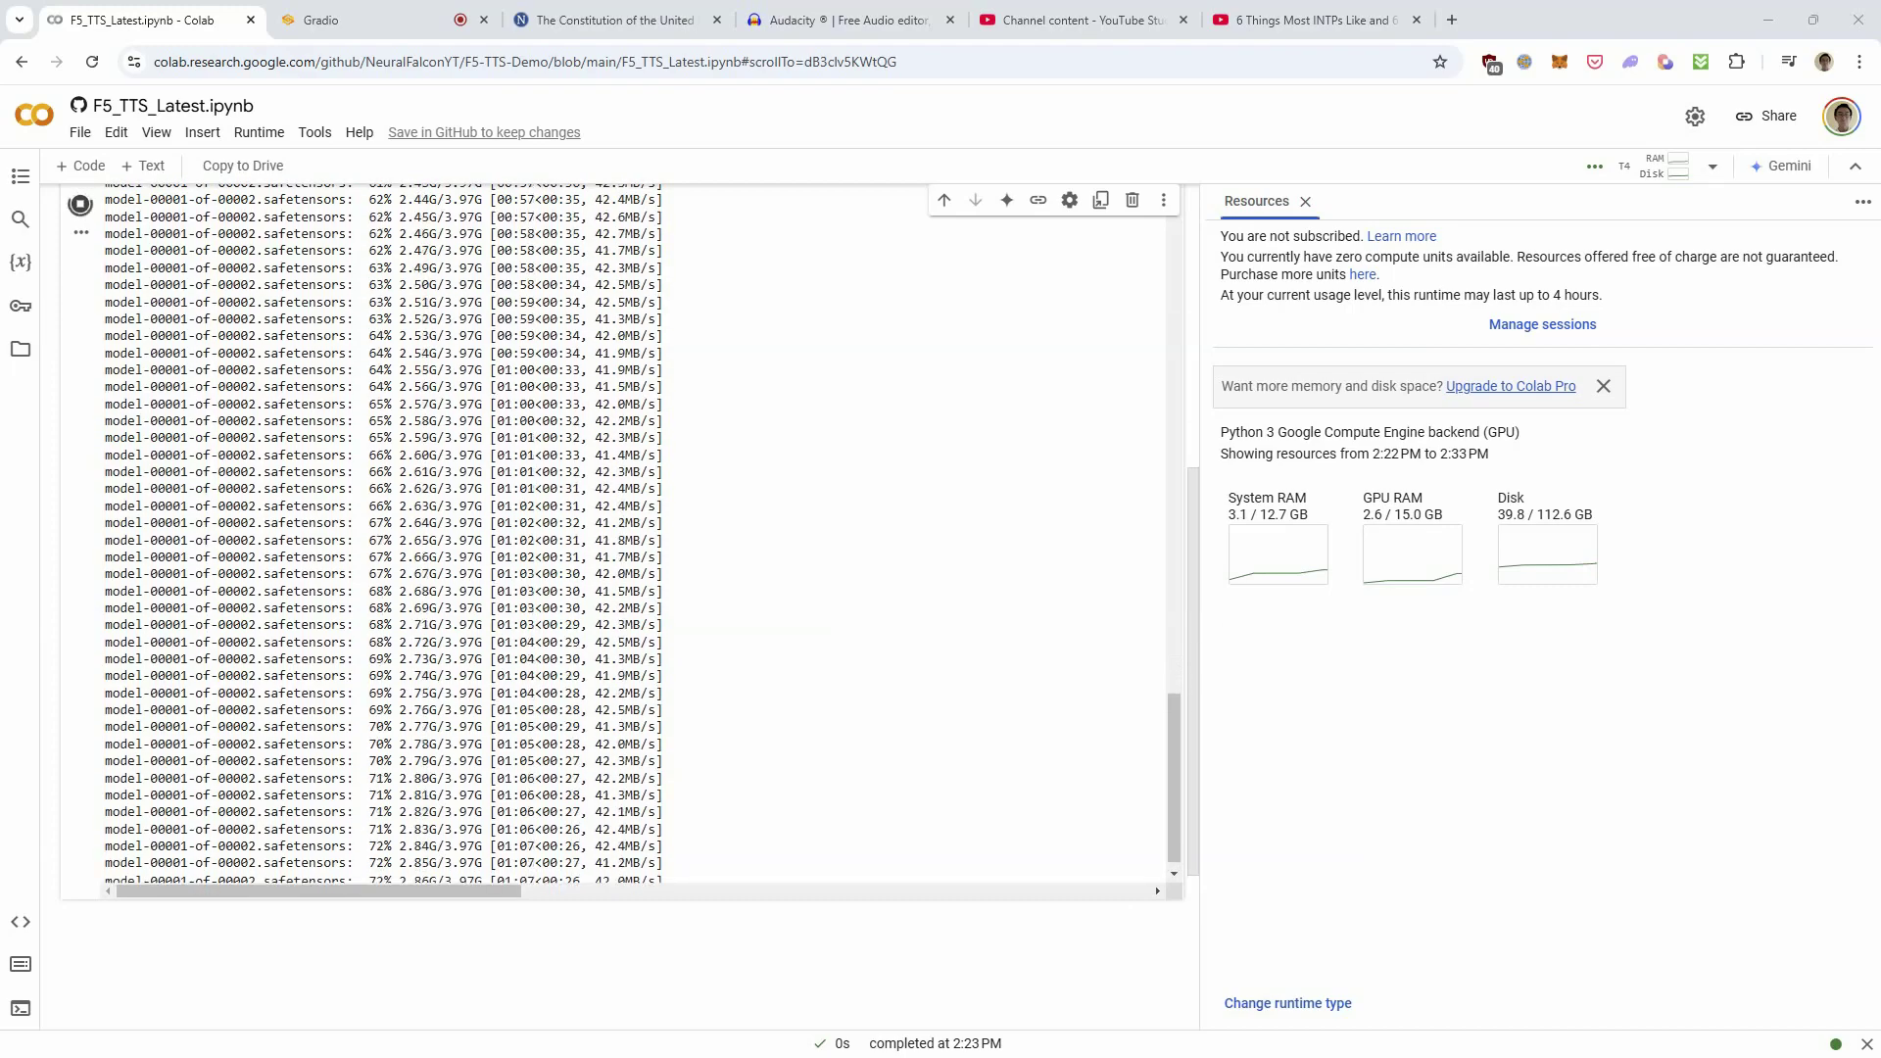
key(ctrl+shift+Escape)
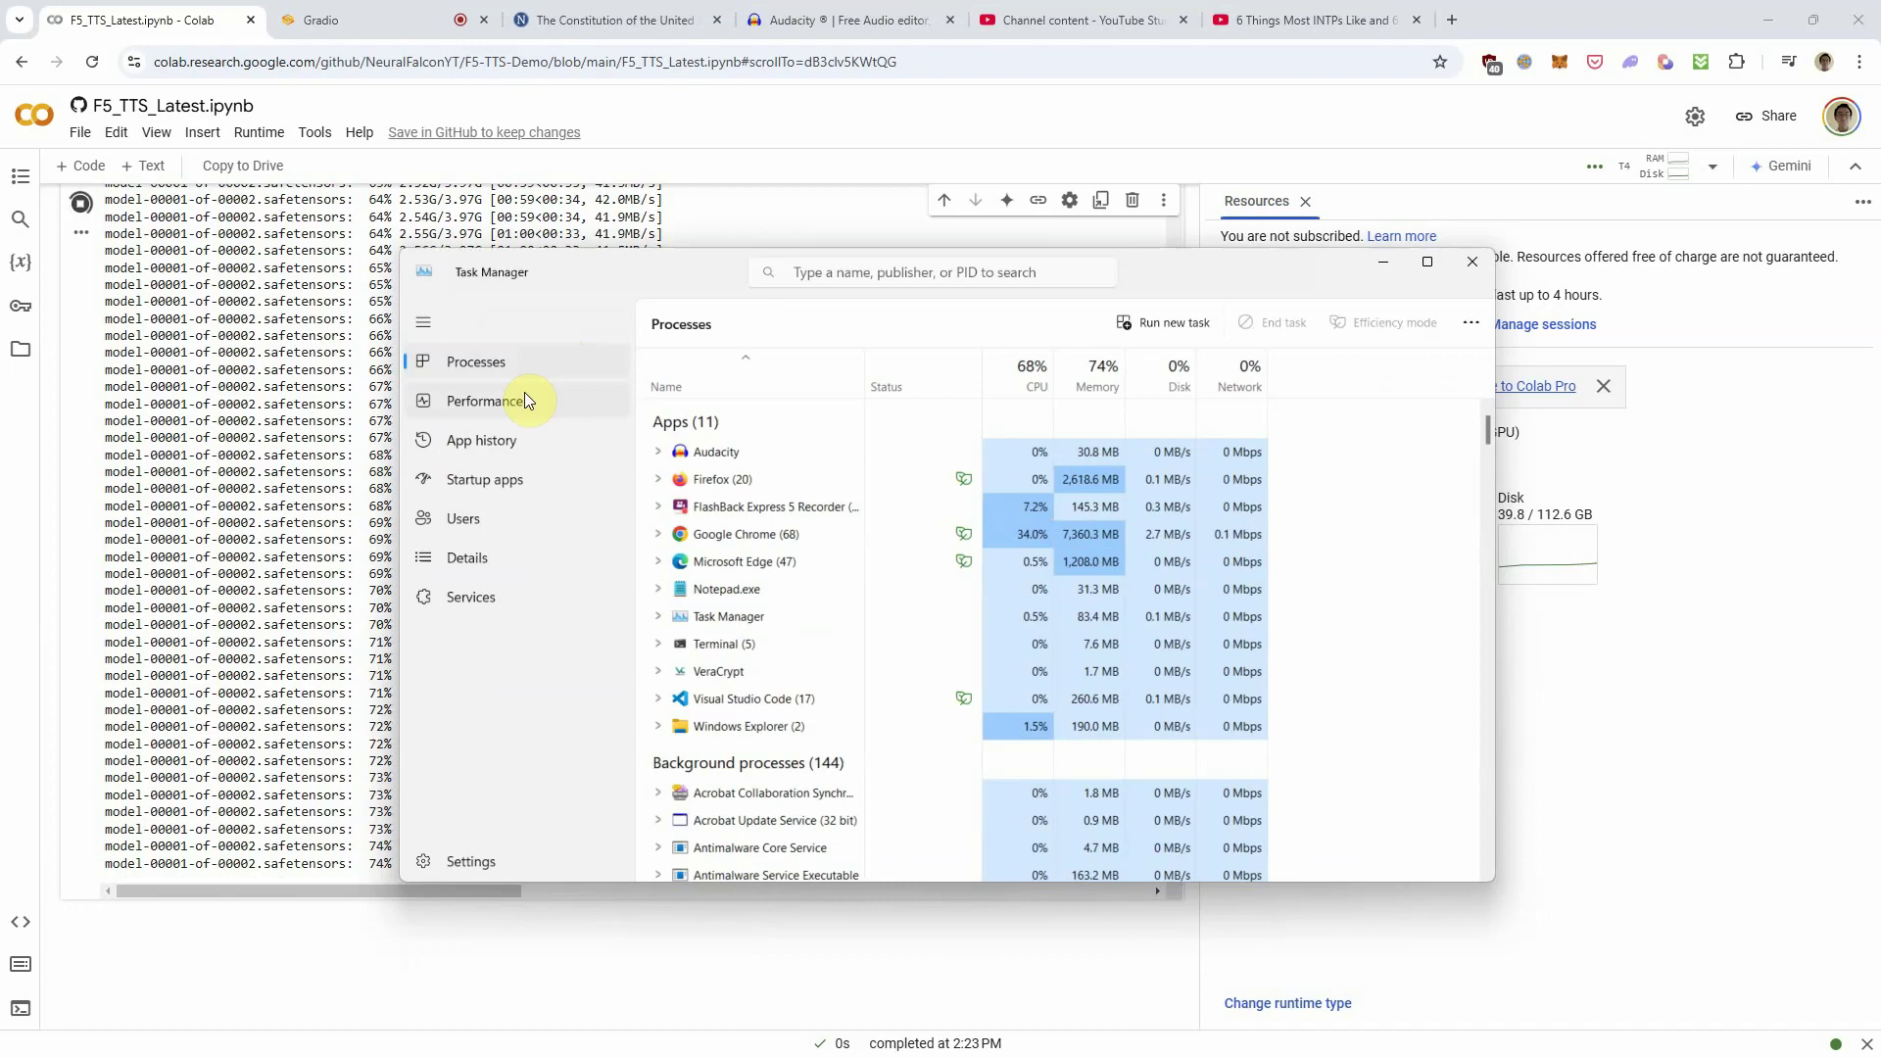
click(526, 400)
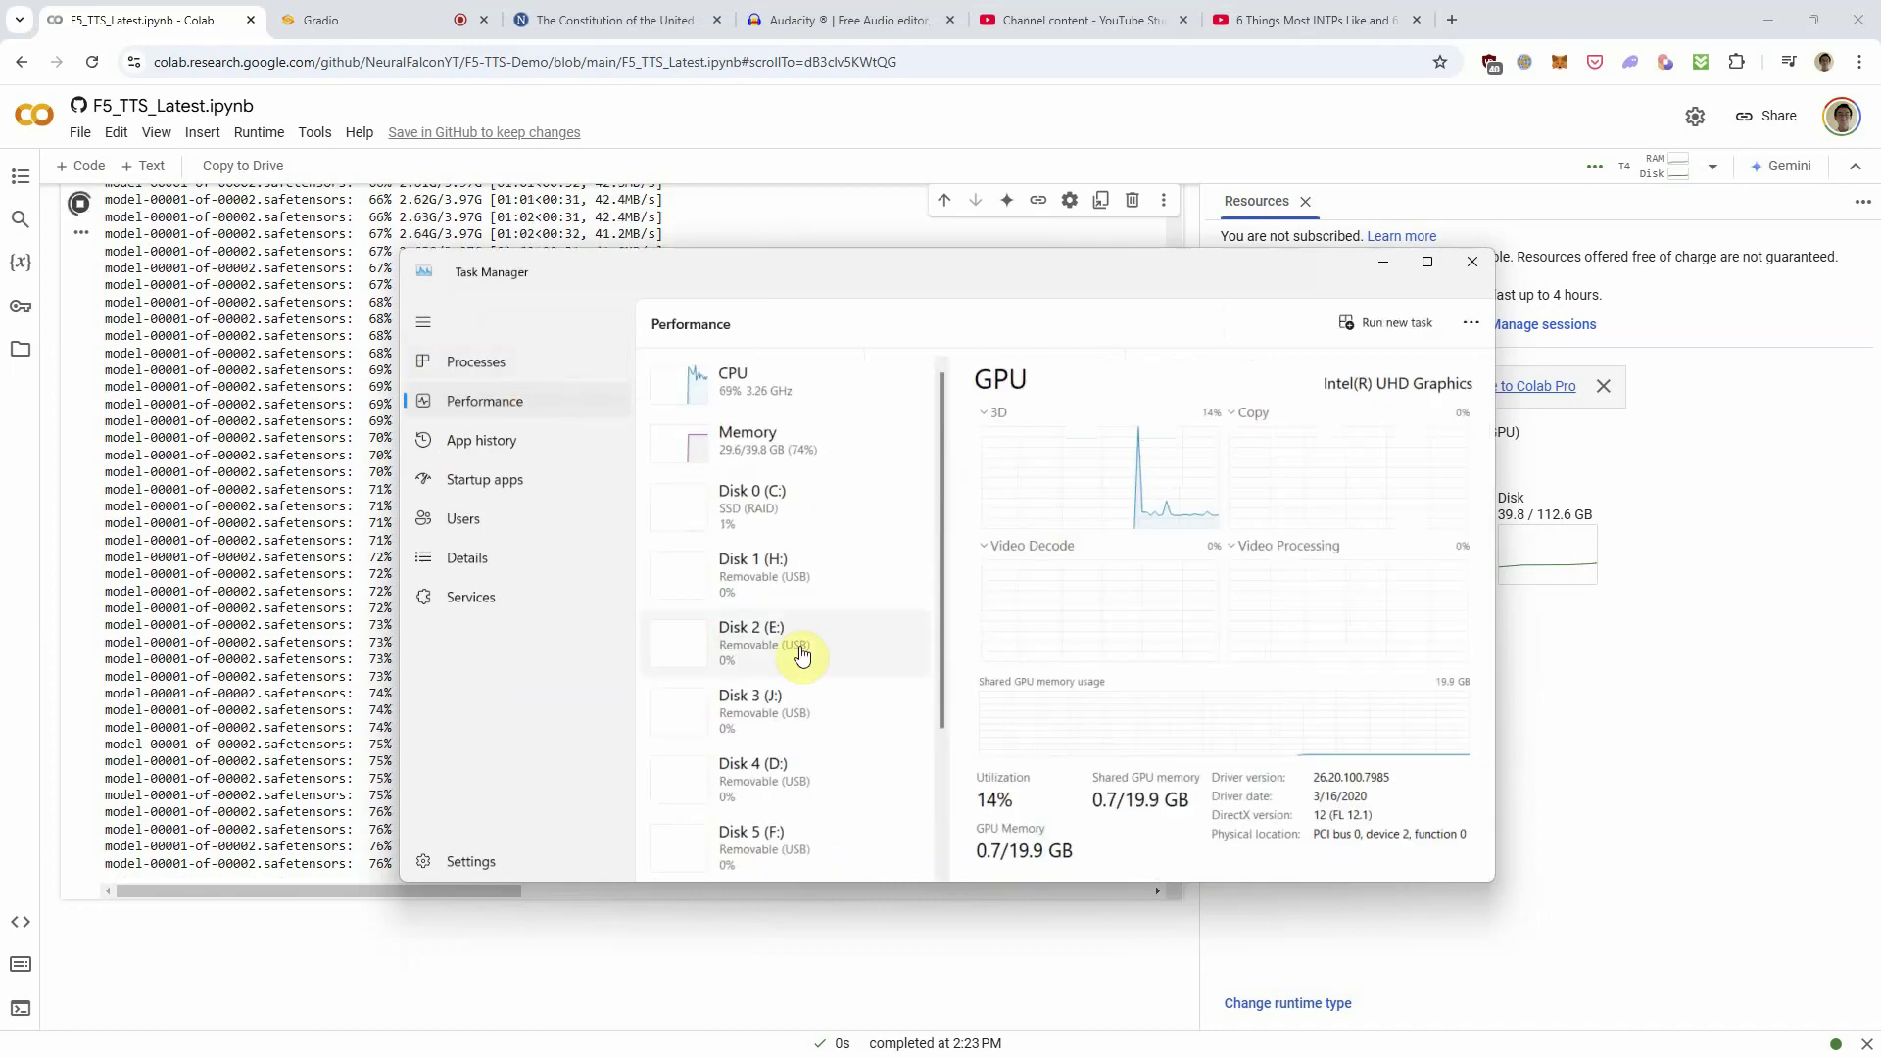
scroll(795, 669, down, 2)
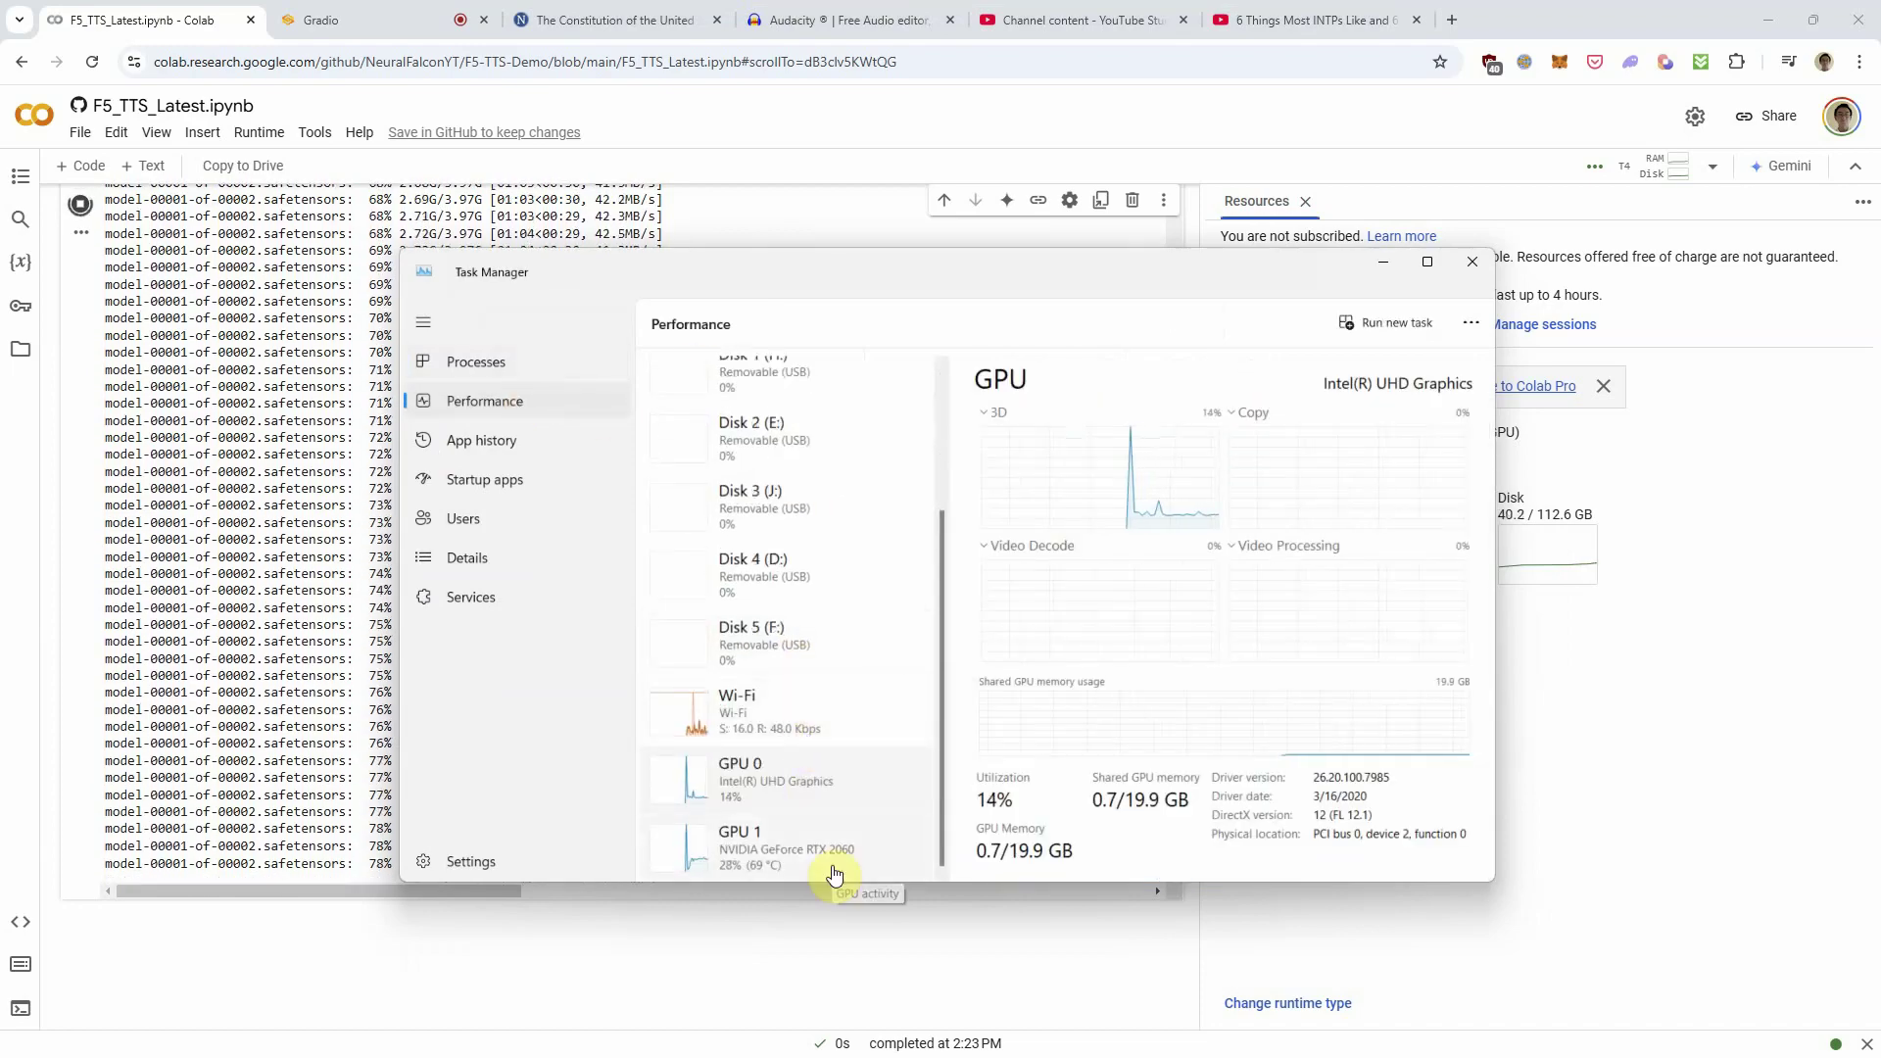
click(834, 850)
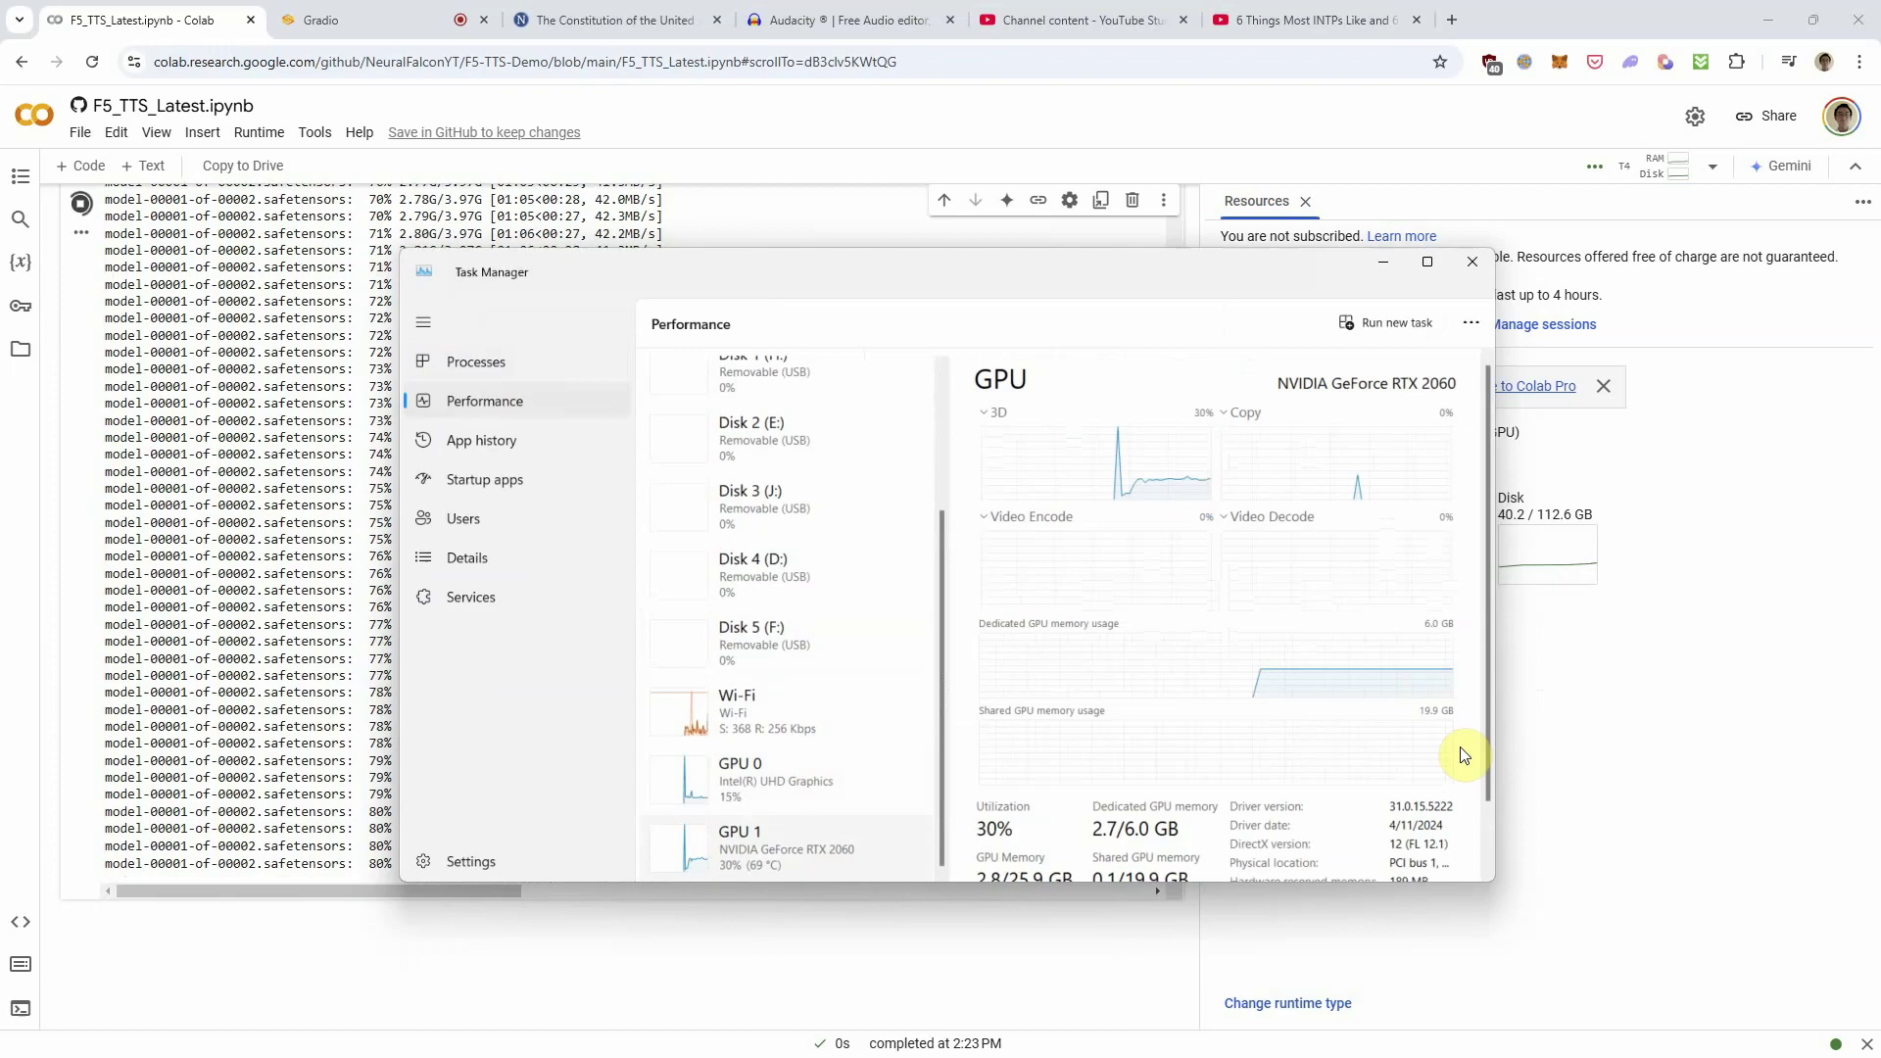
click(1389, 265)
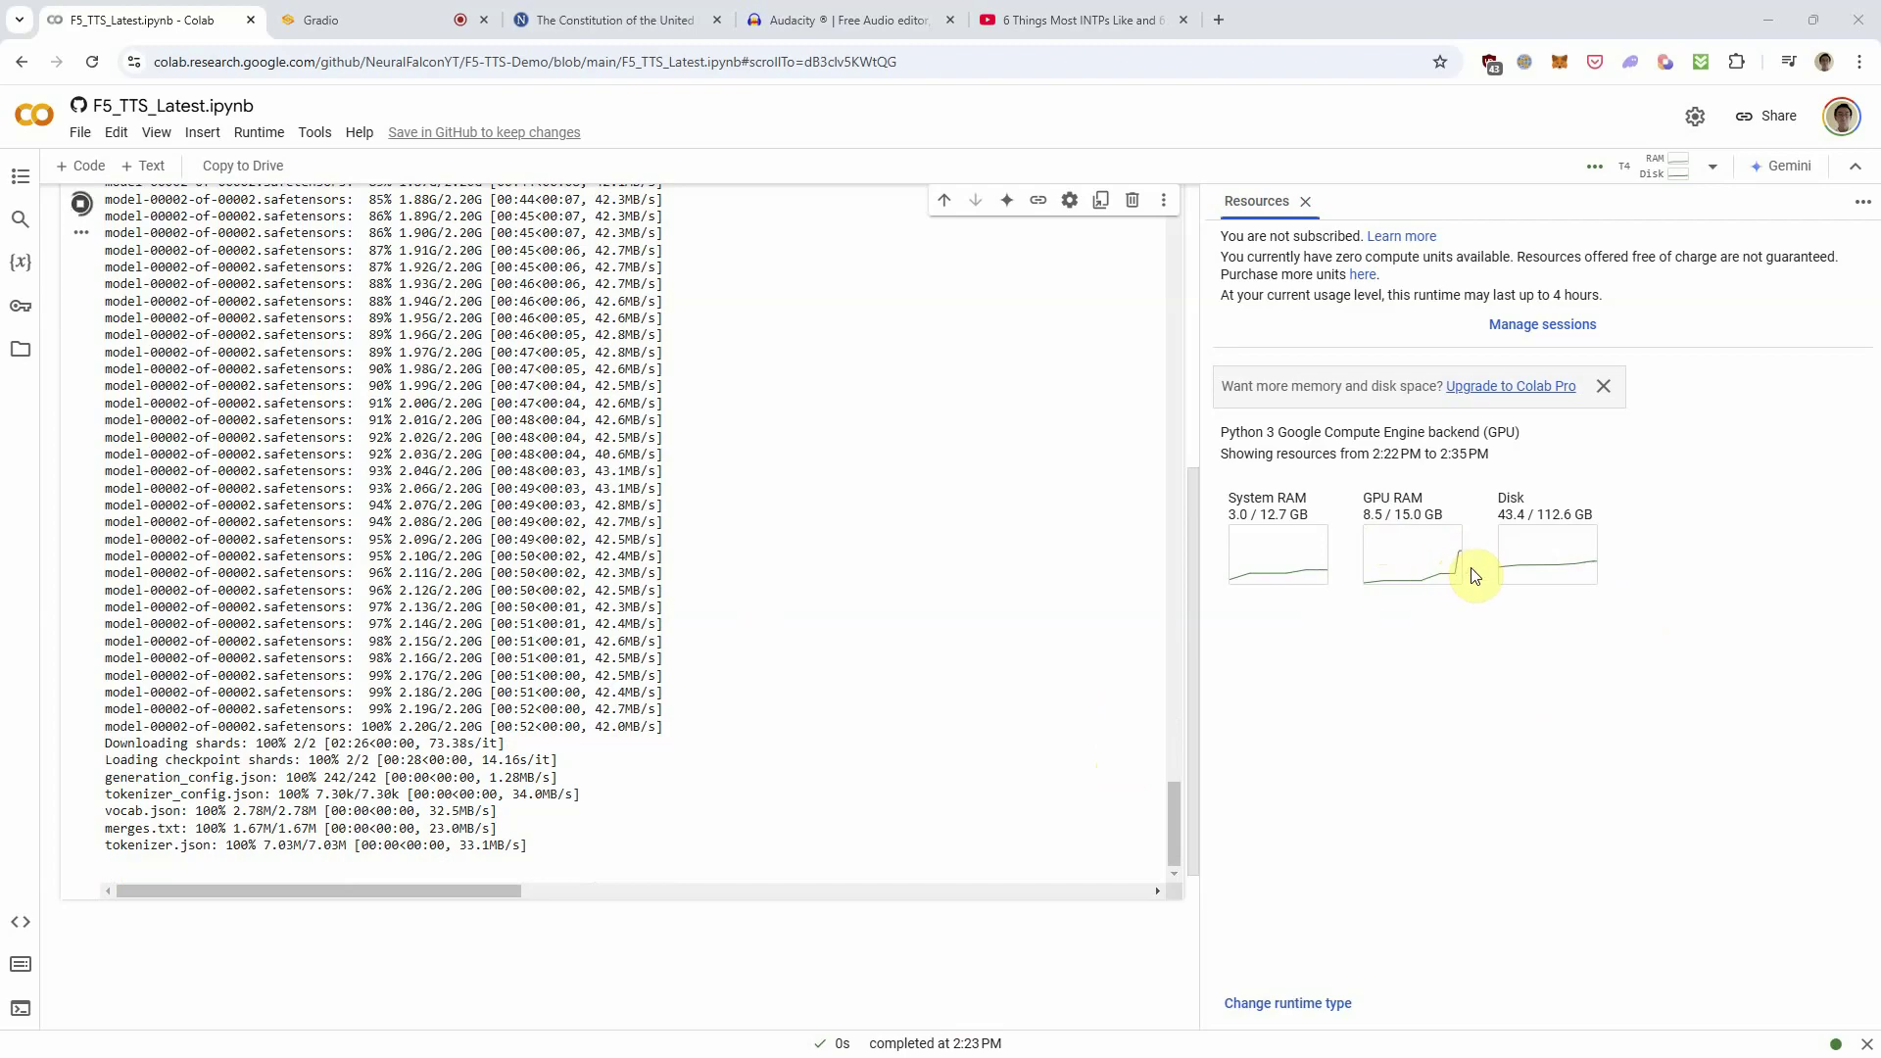
Upload JJ.mp3 as the Voice Chat reference audio and briefly play it.
click(339, 21)
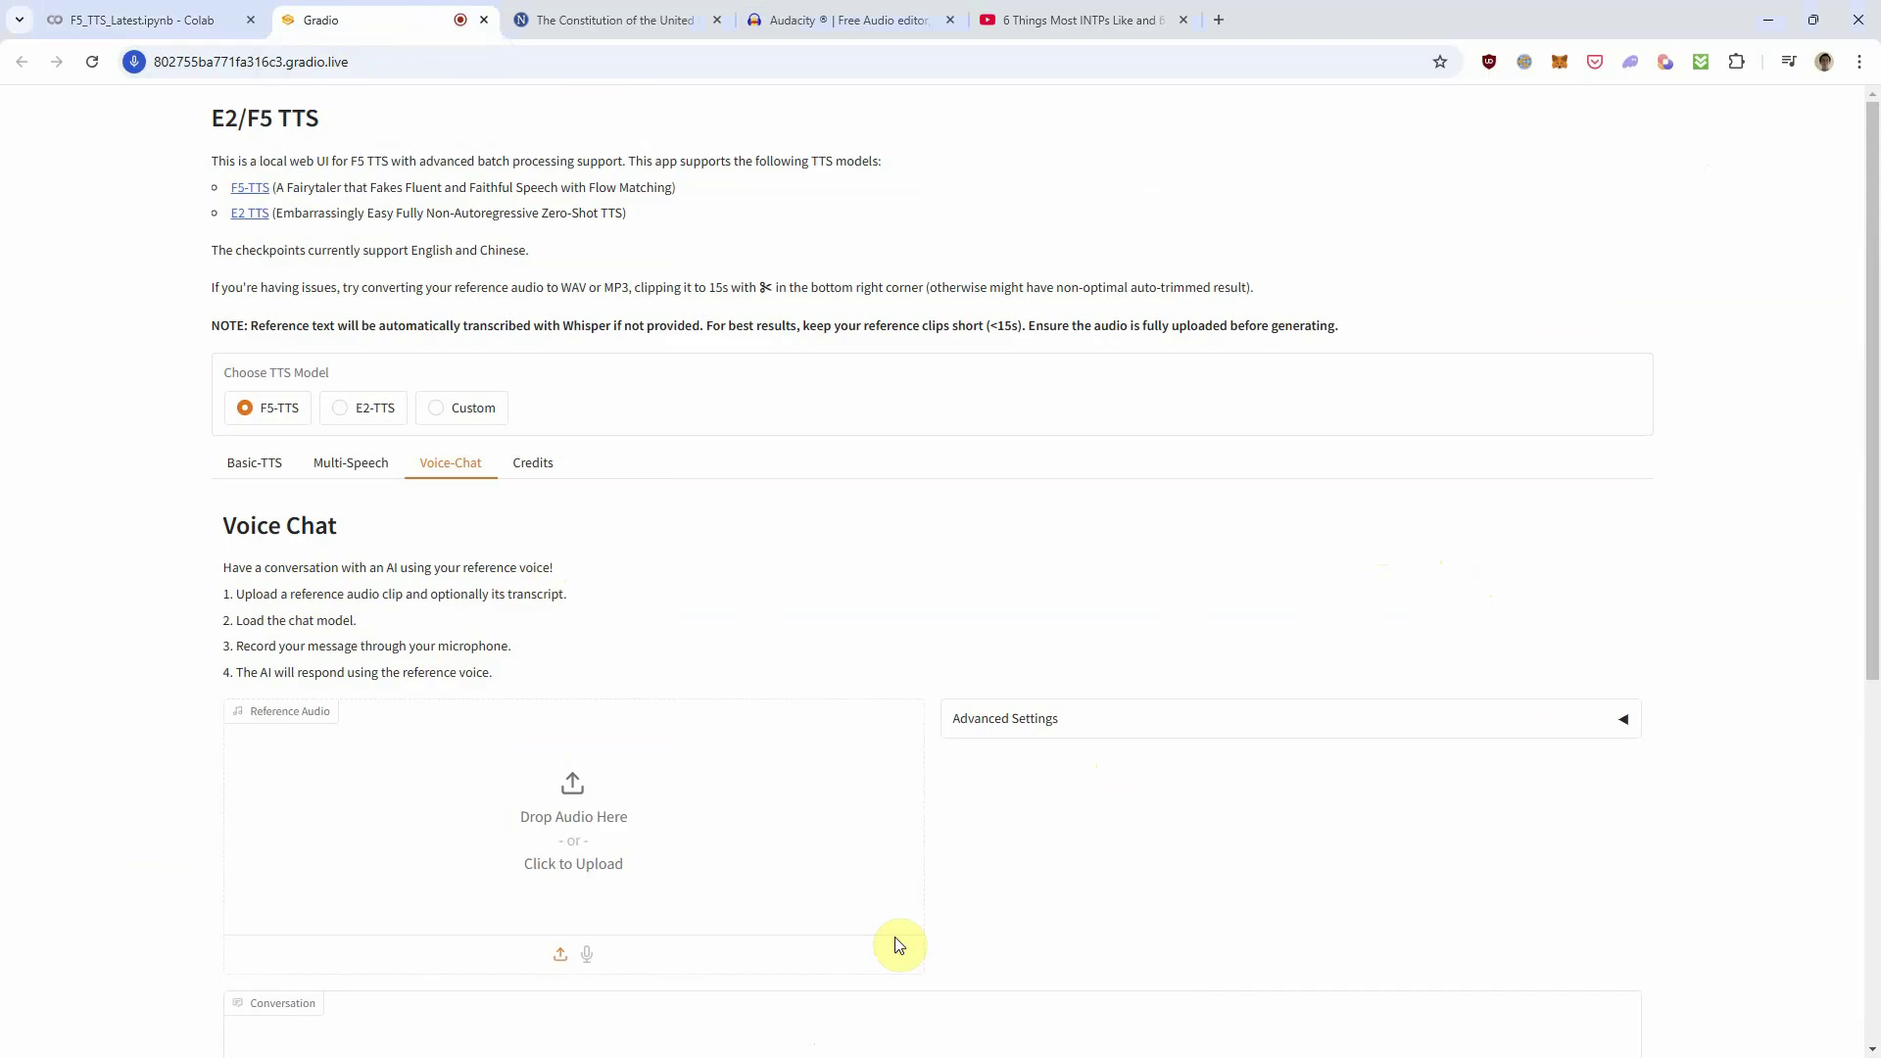
click(639, 823)
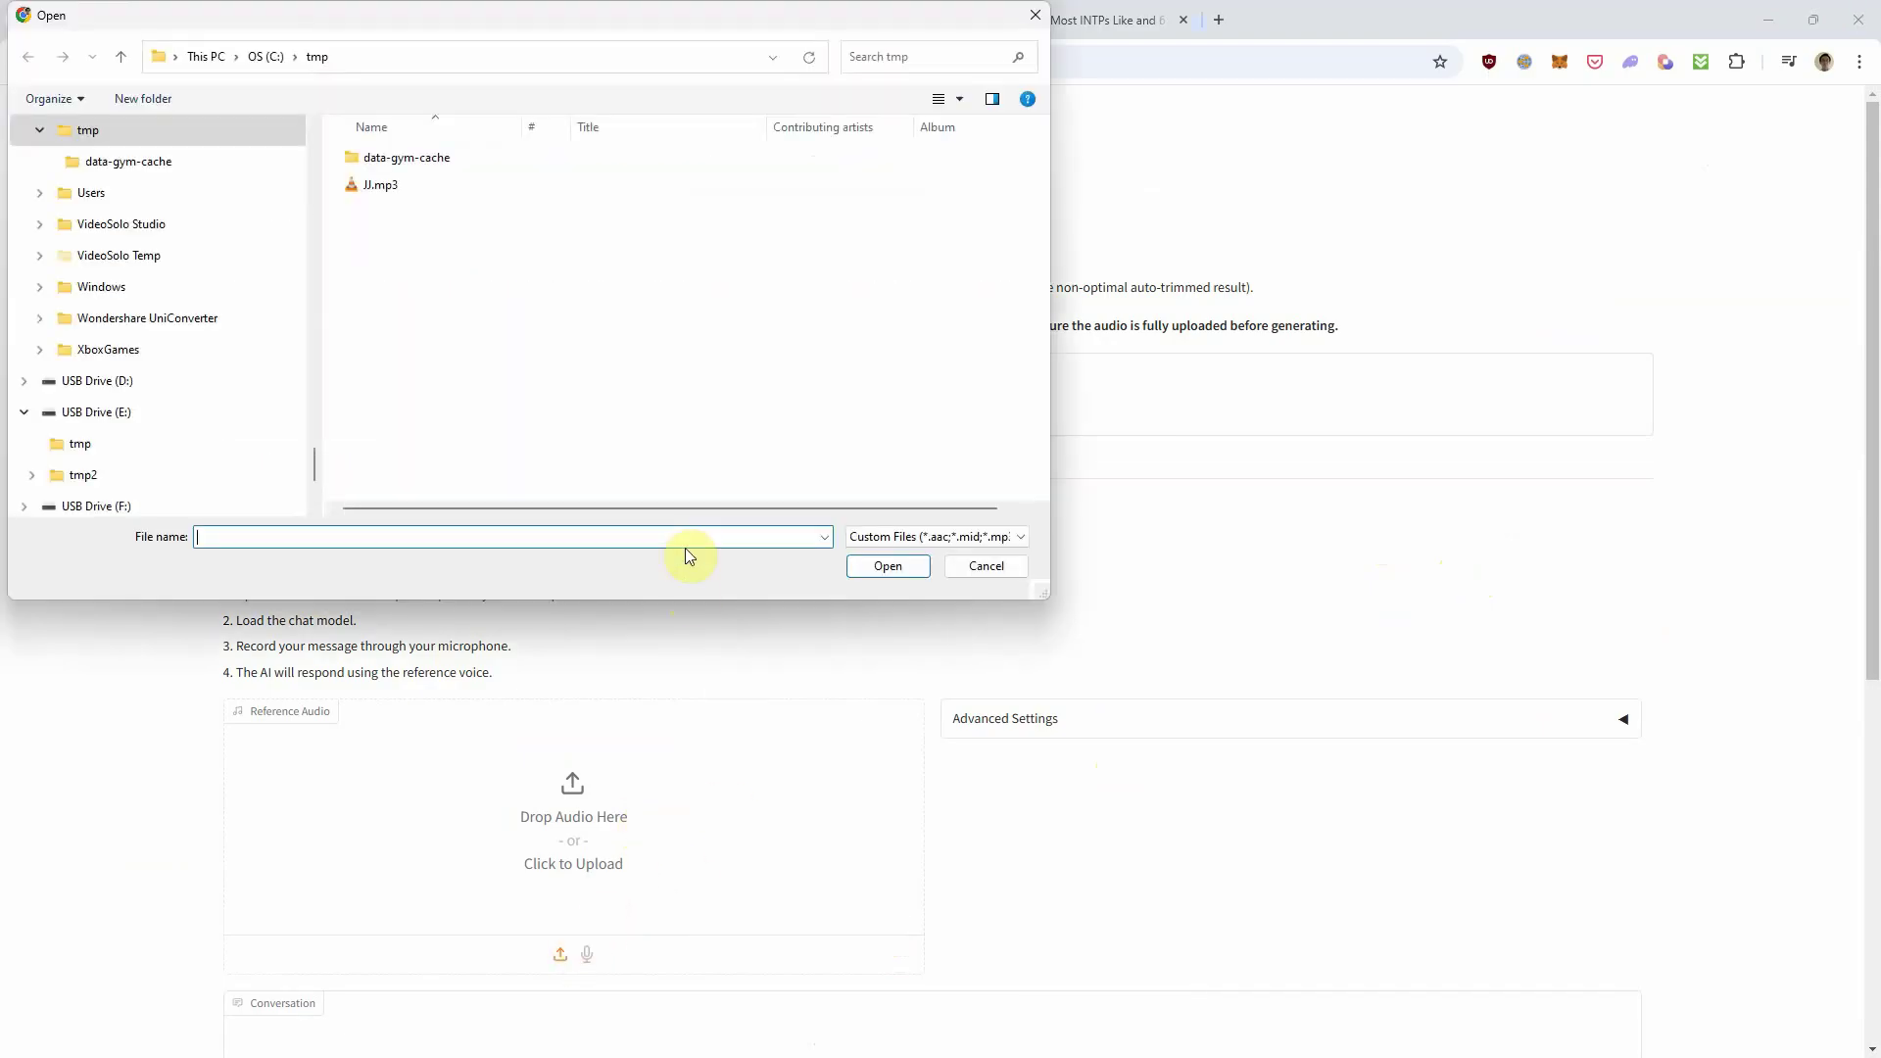
double_click(390, 183)
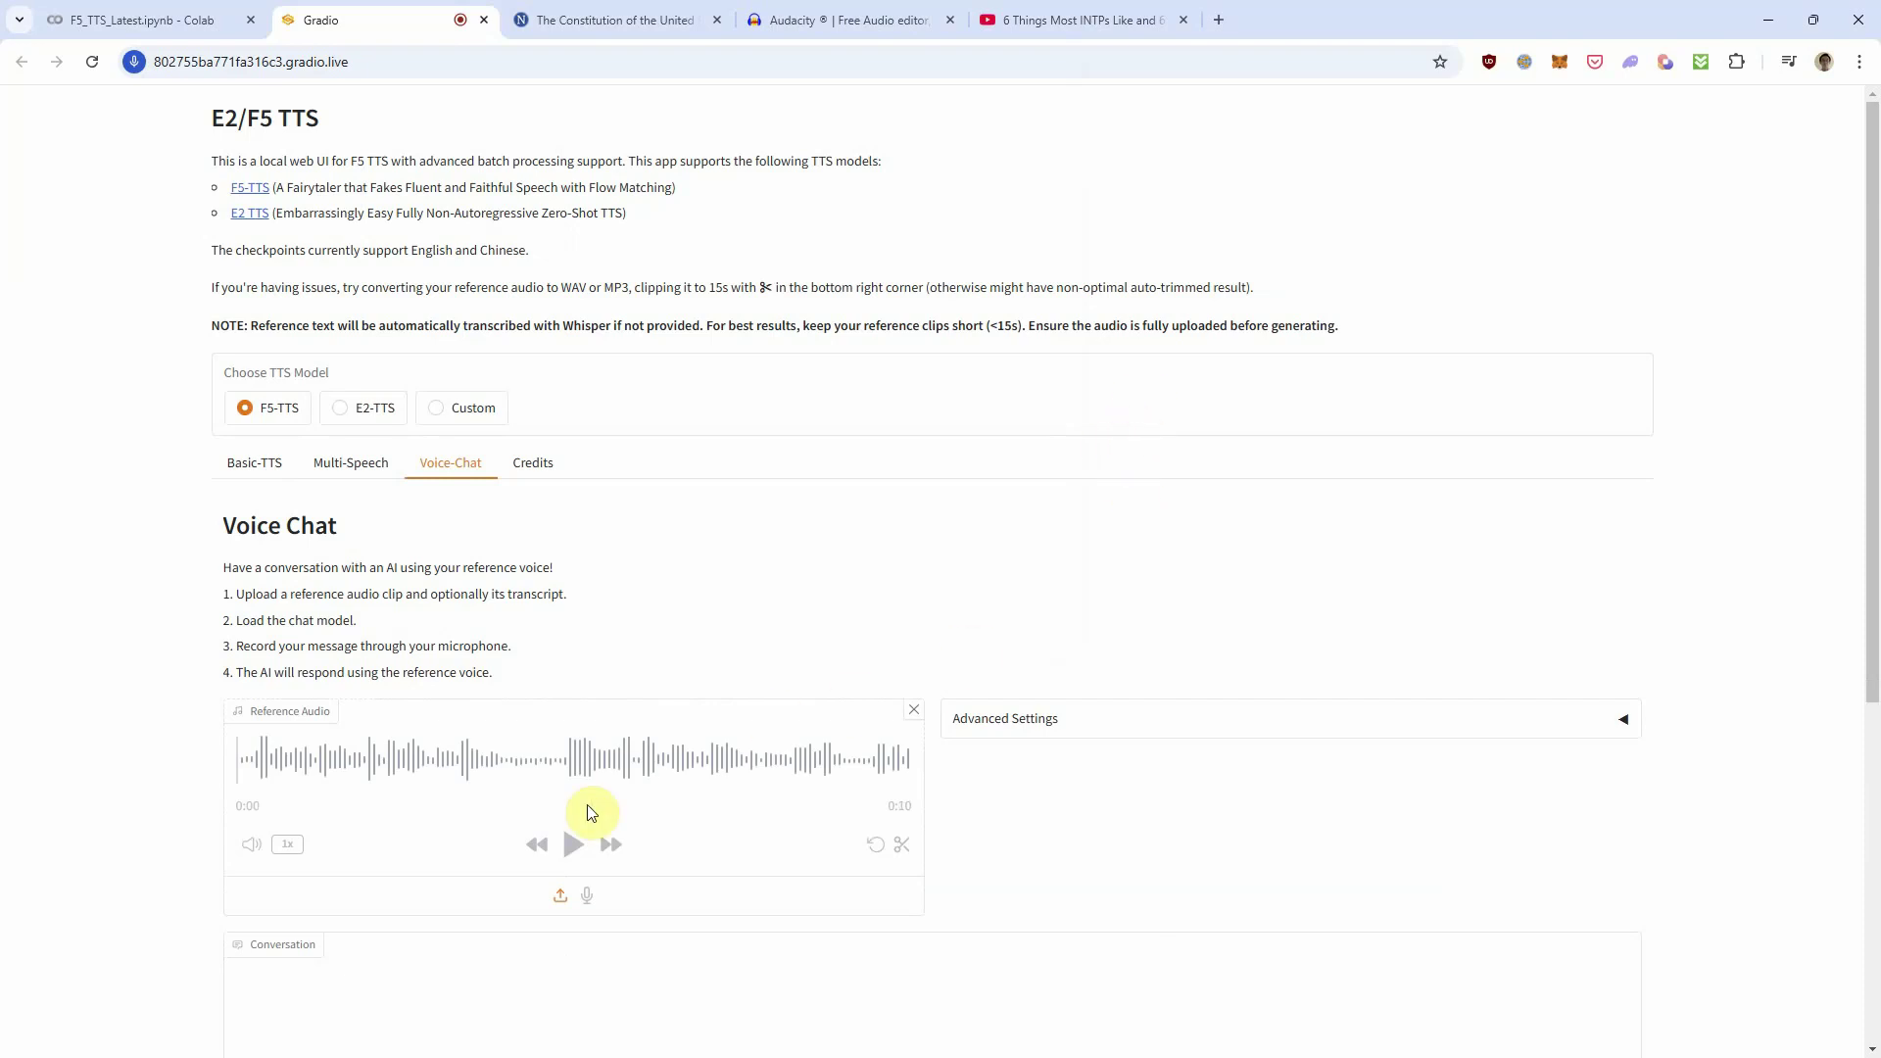
click(576, 846)
click(577, 846)
scroll(857, 784, down, 1)
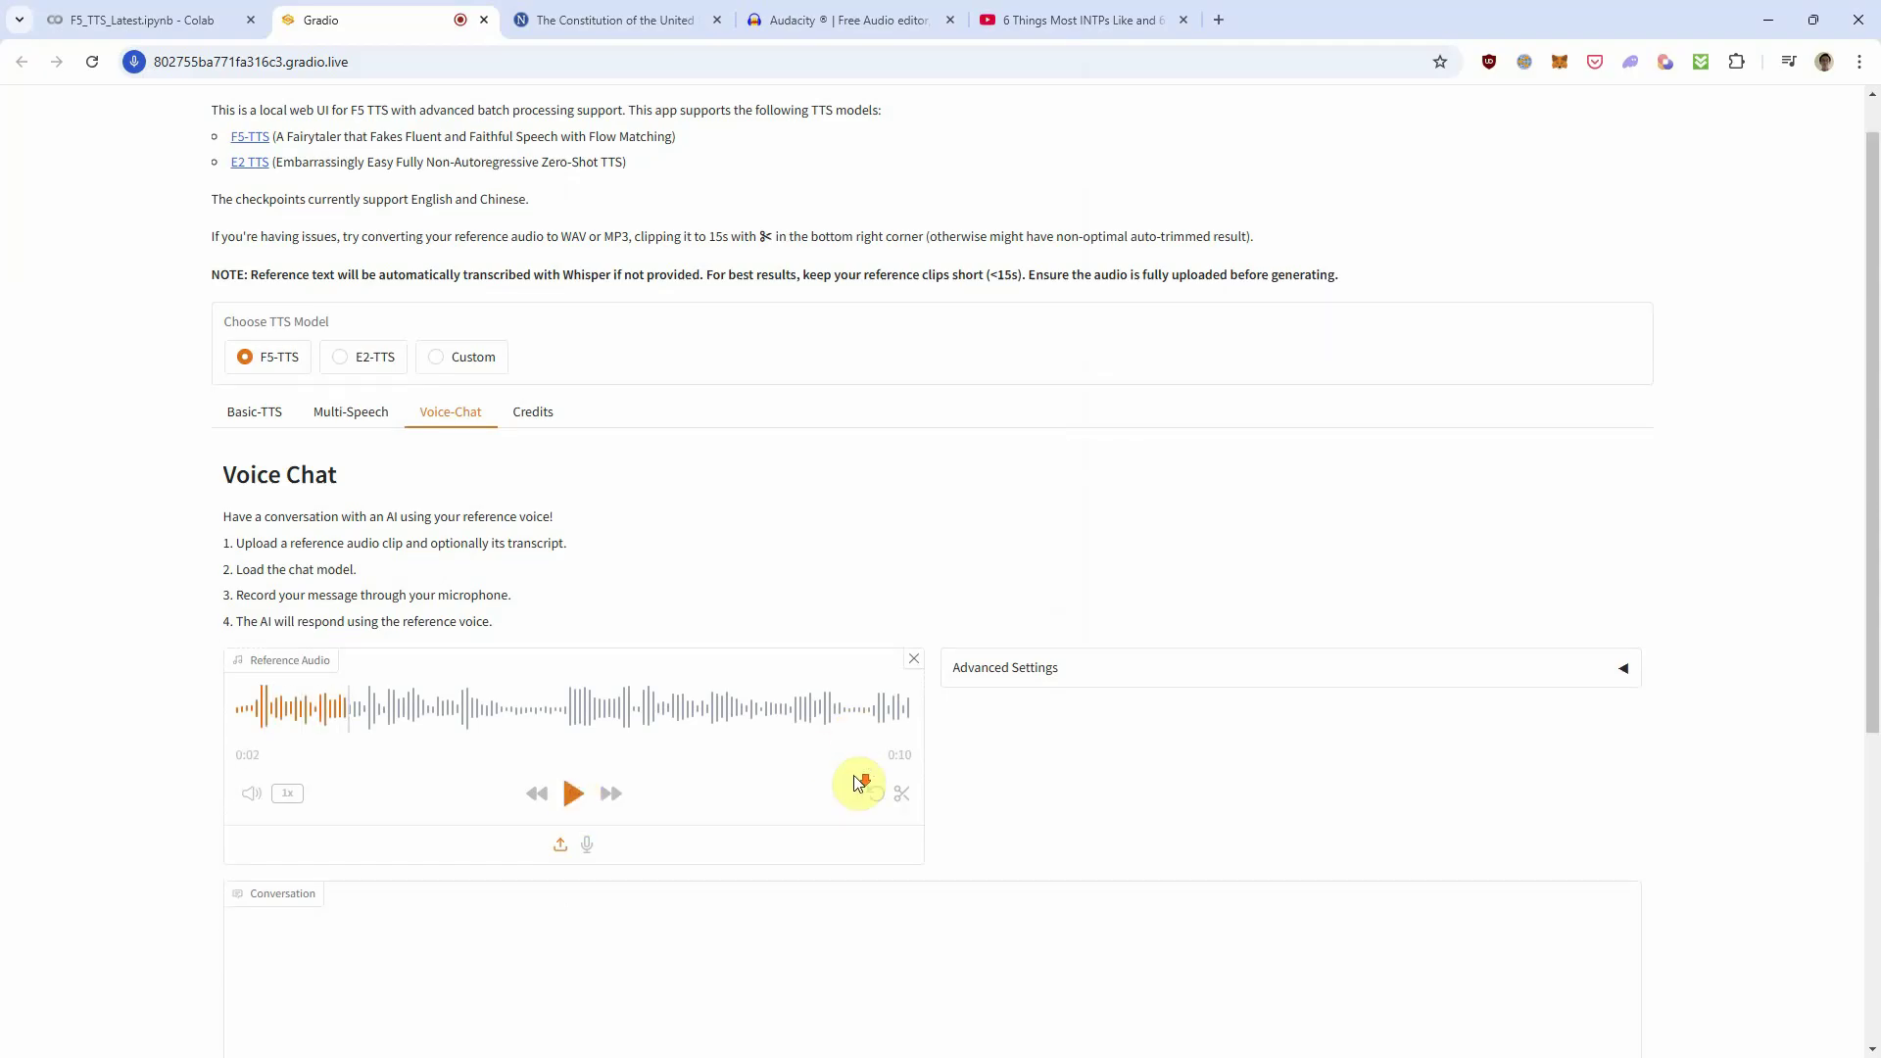
scroll(858, 784, down, 4)
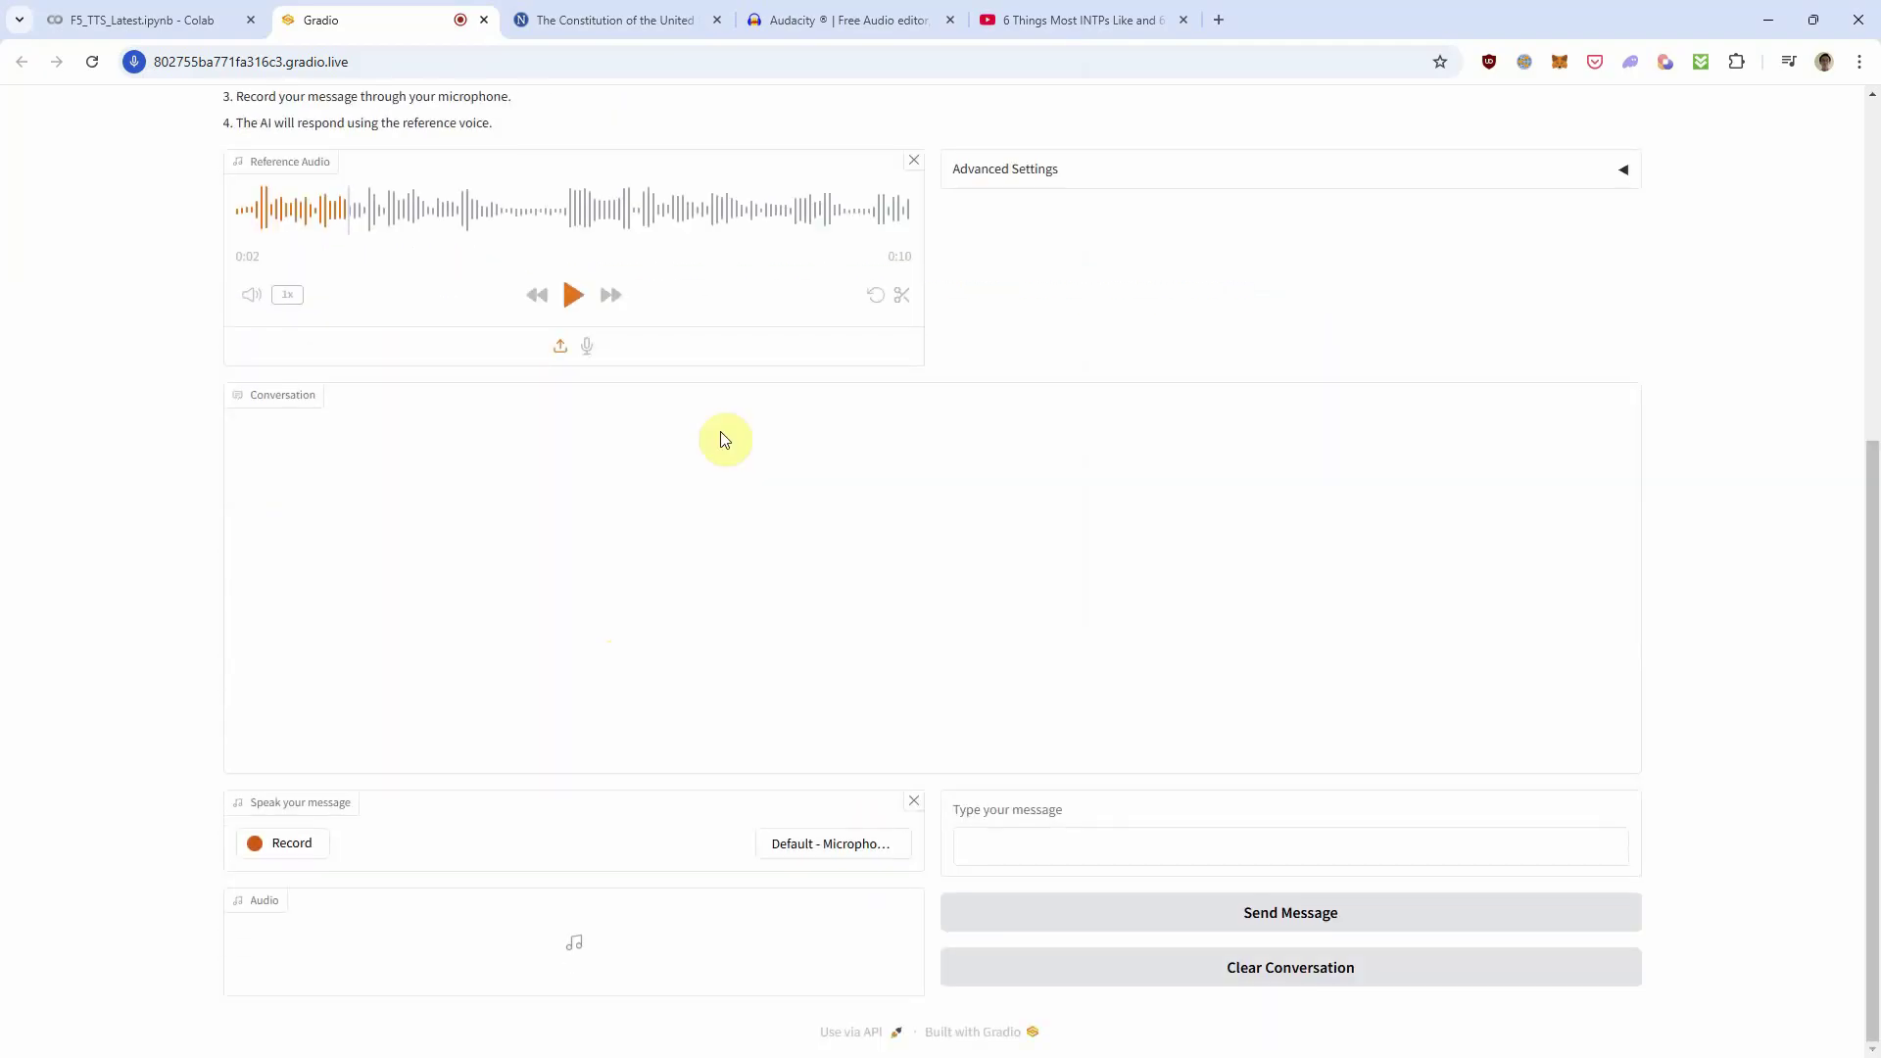
Record and send the spoken question "Hi, what's your name?" to Alex.
click(277, 848)
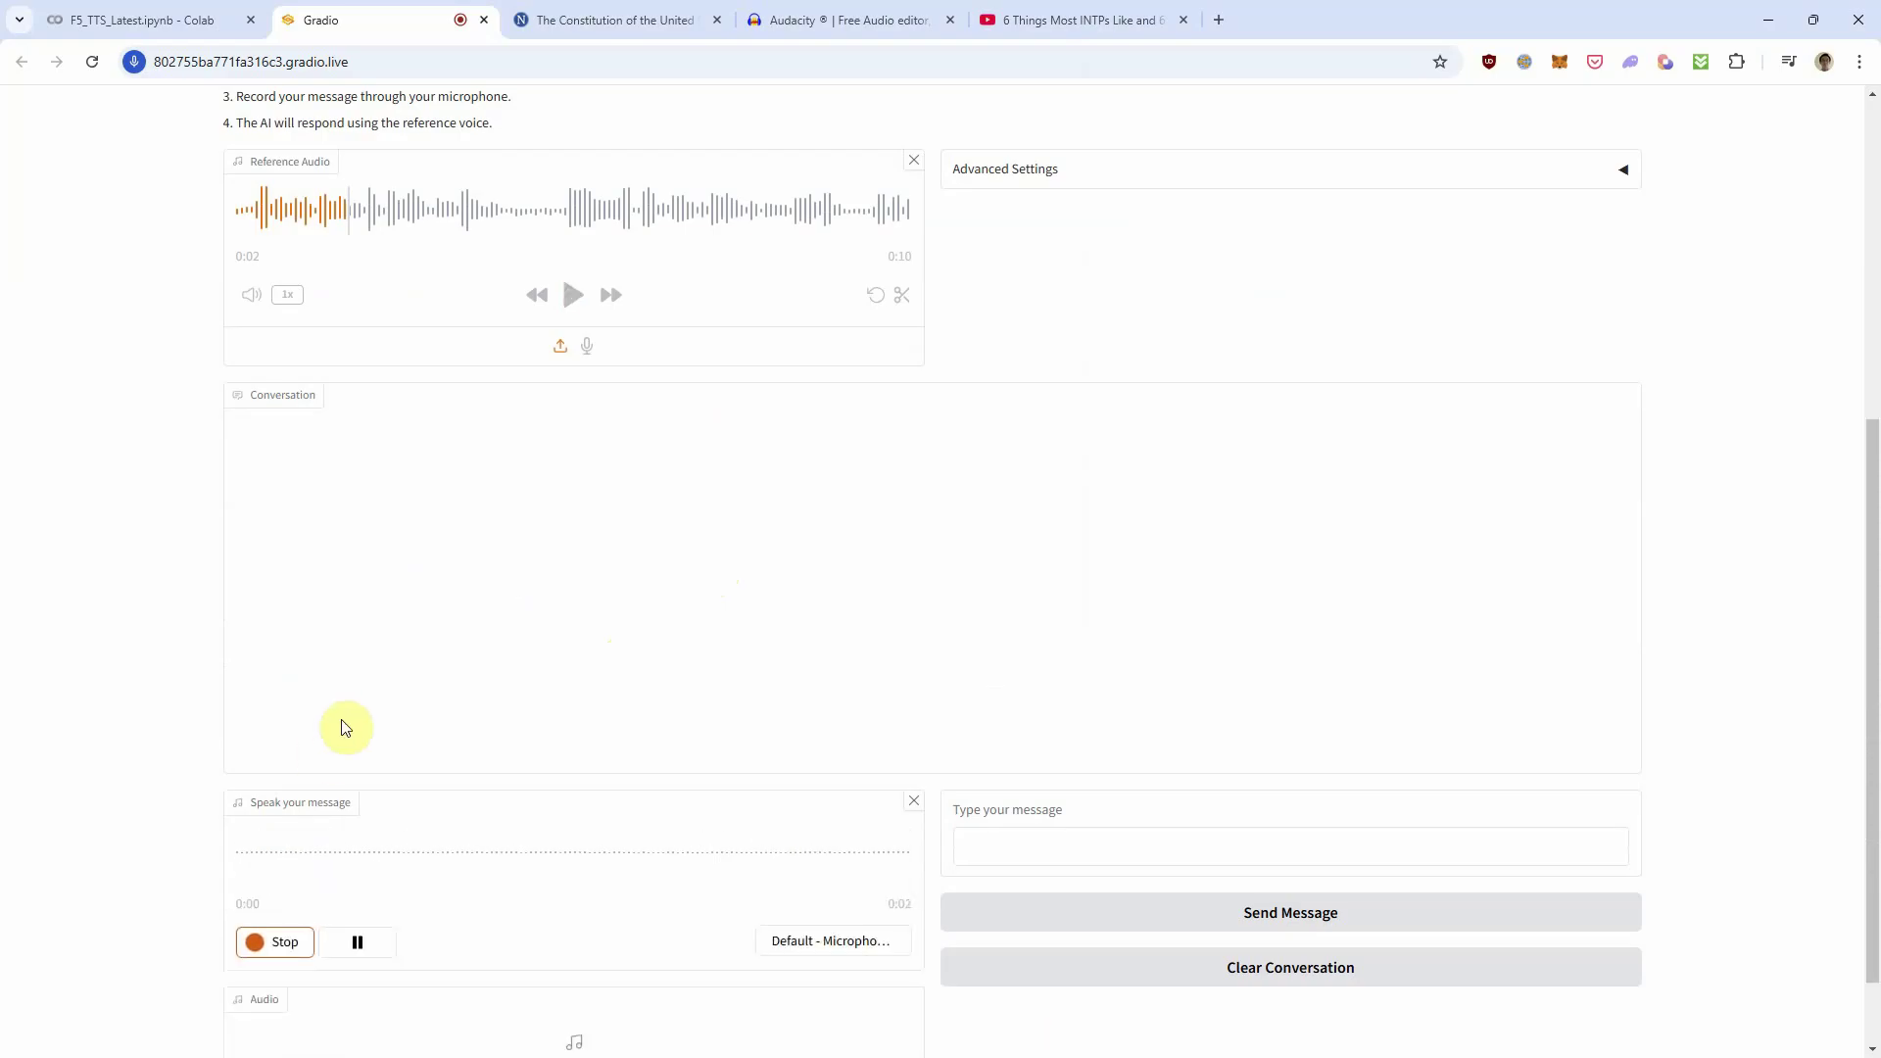
click(291, 944)
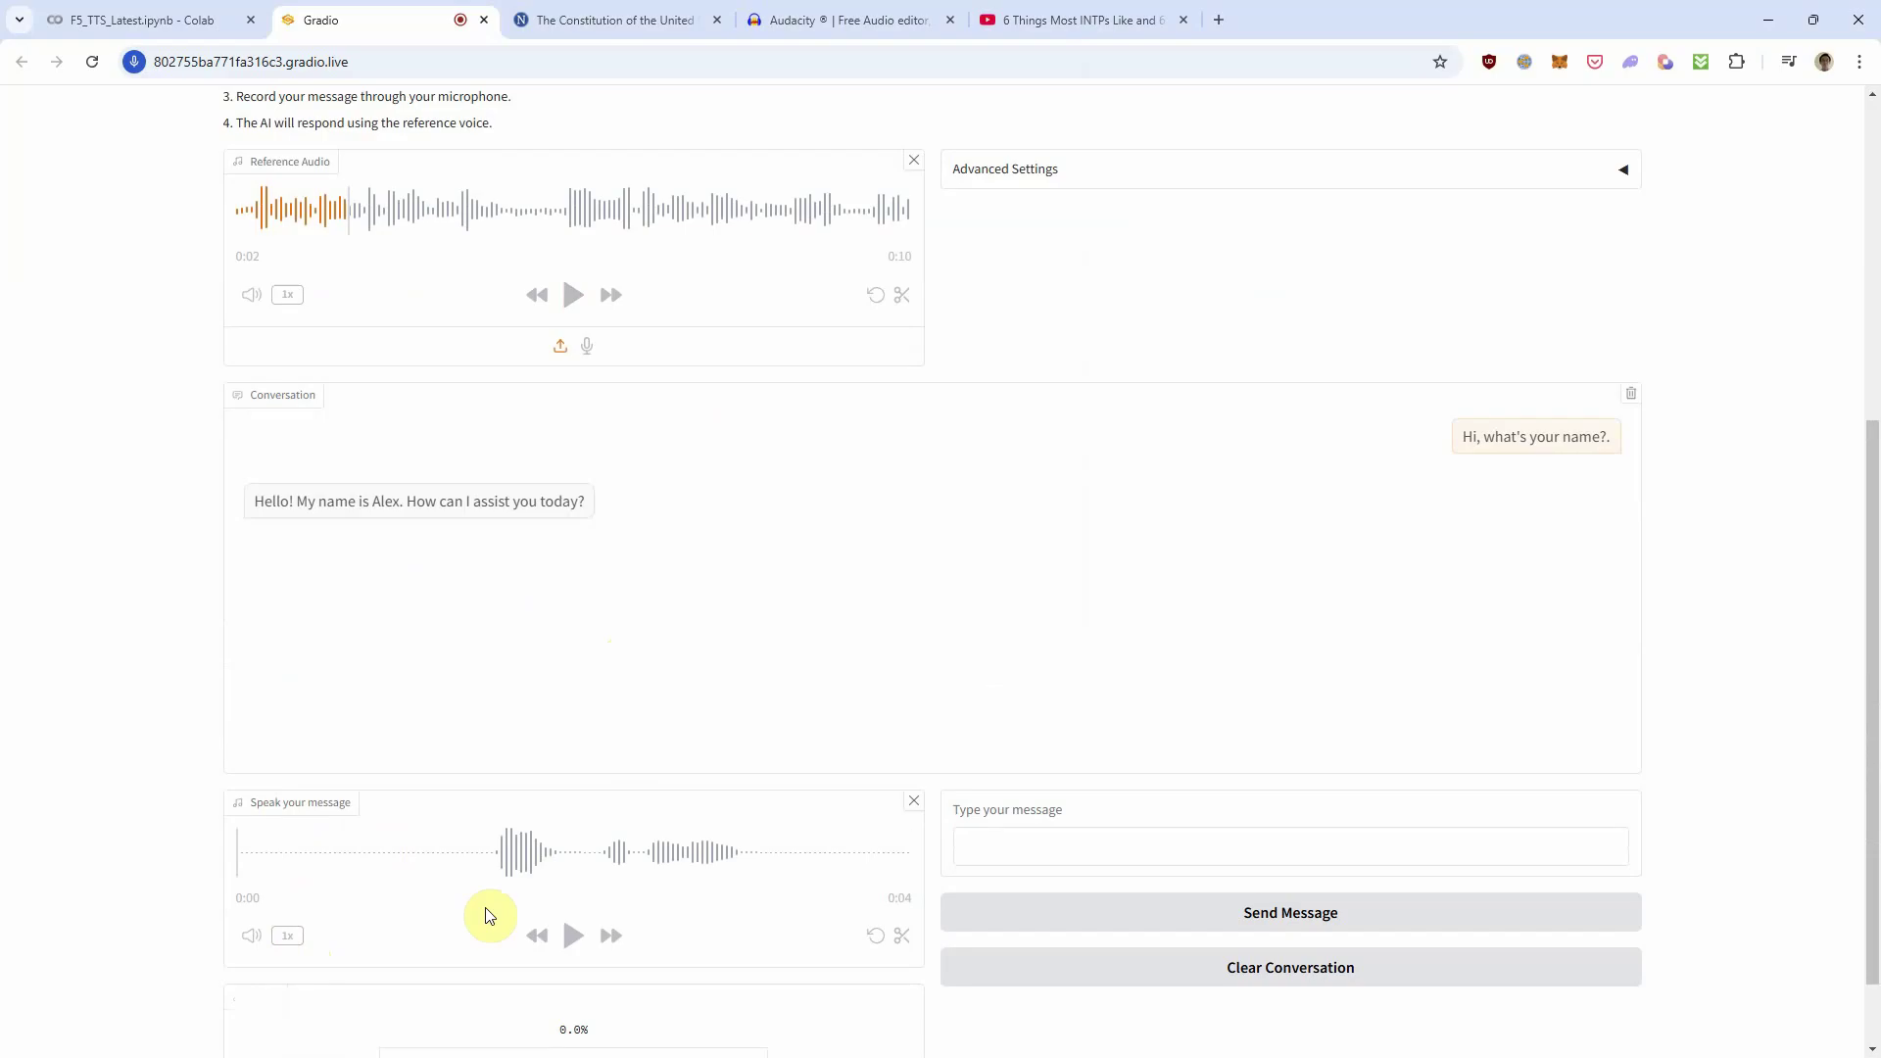
scroll(514, 854, down, 1)
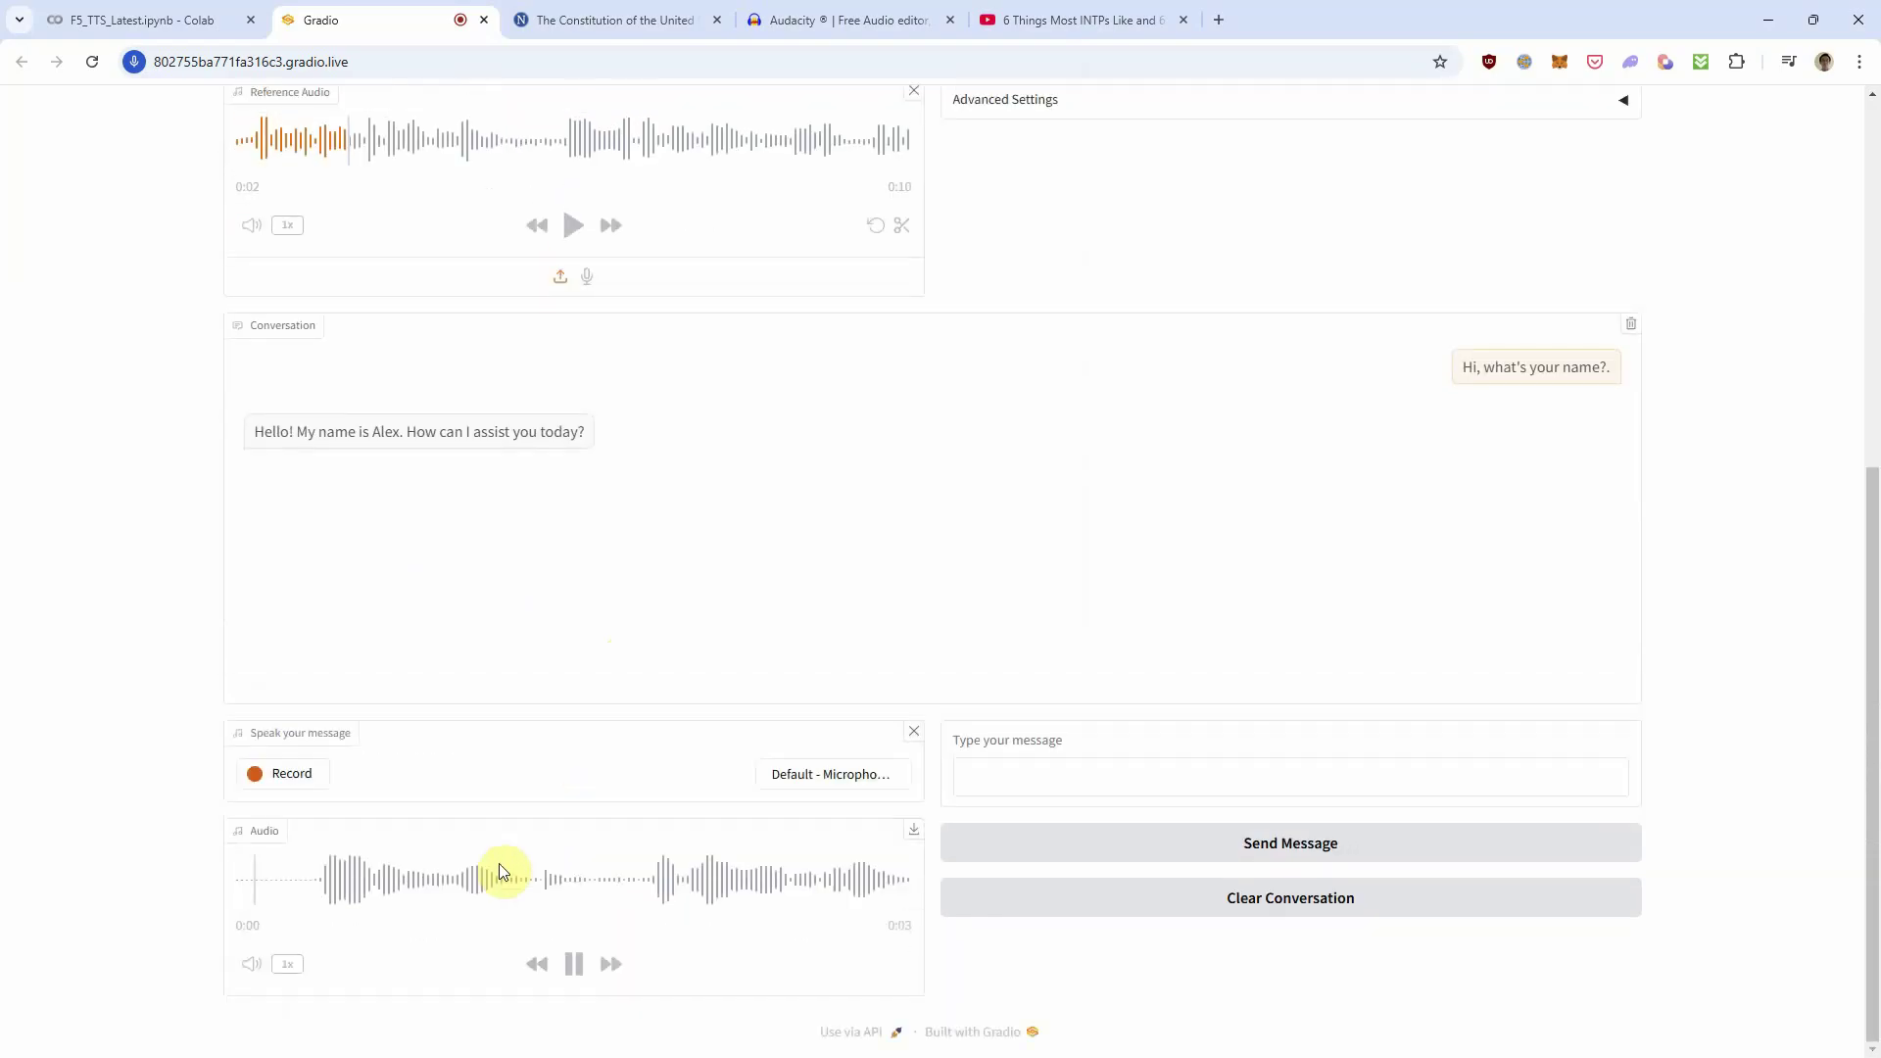
Record and send a spoken introduction as JJ the tester, then play it back.
click(290, 777)
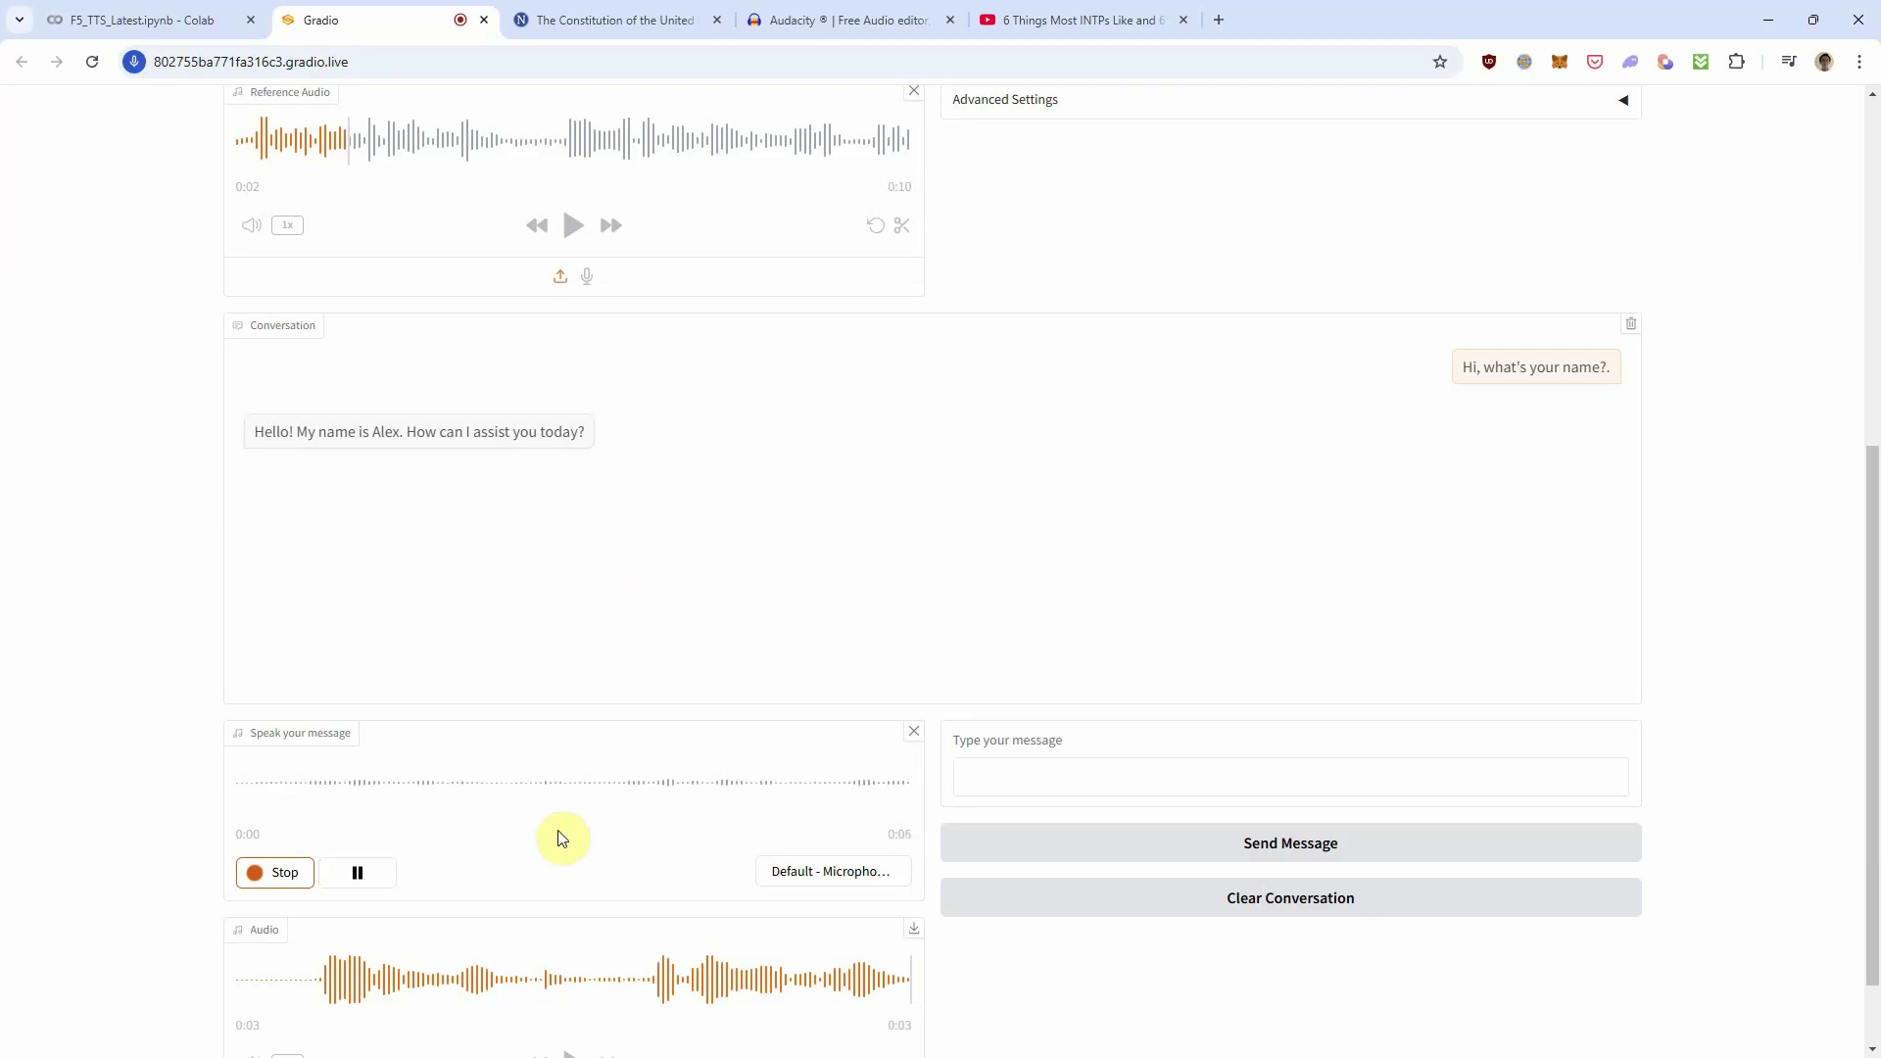
click(262, 874)
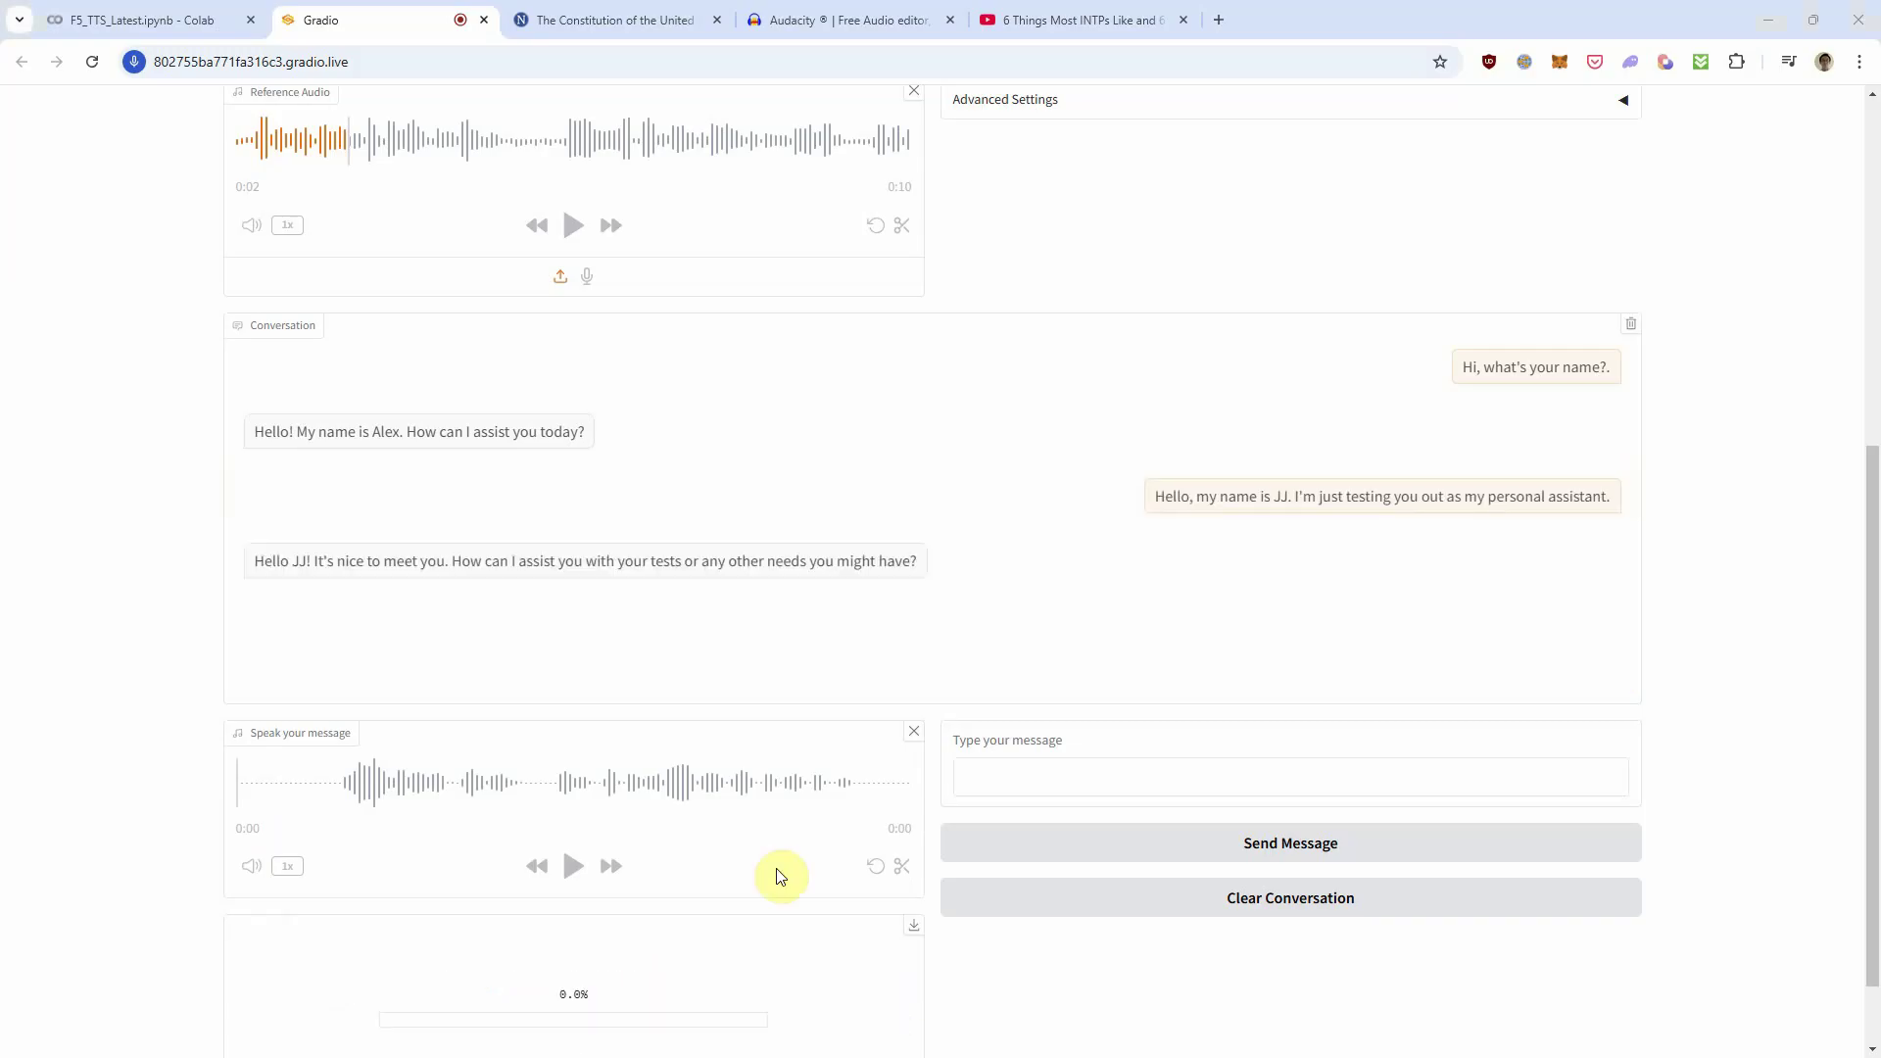
click(573, 870)
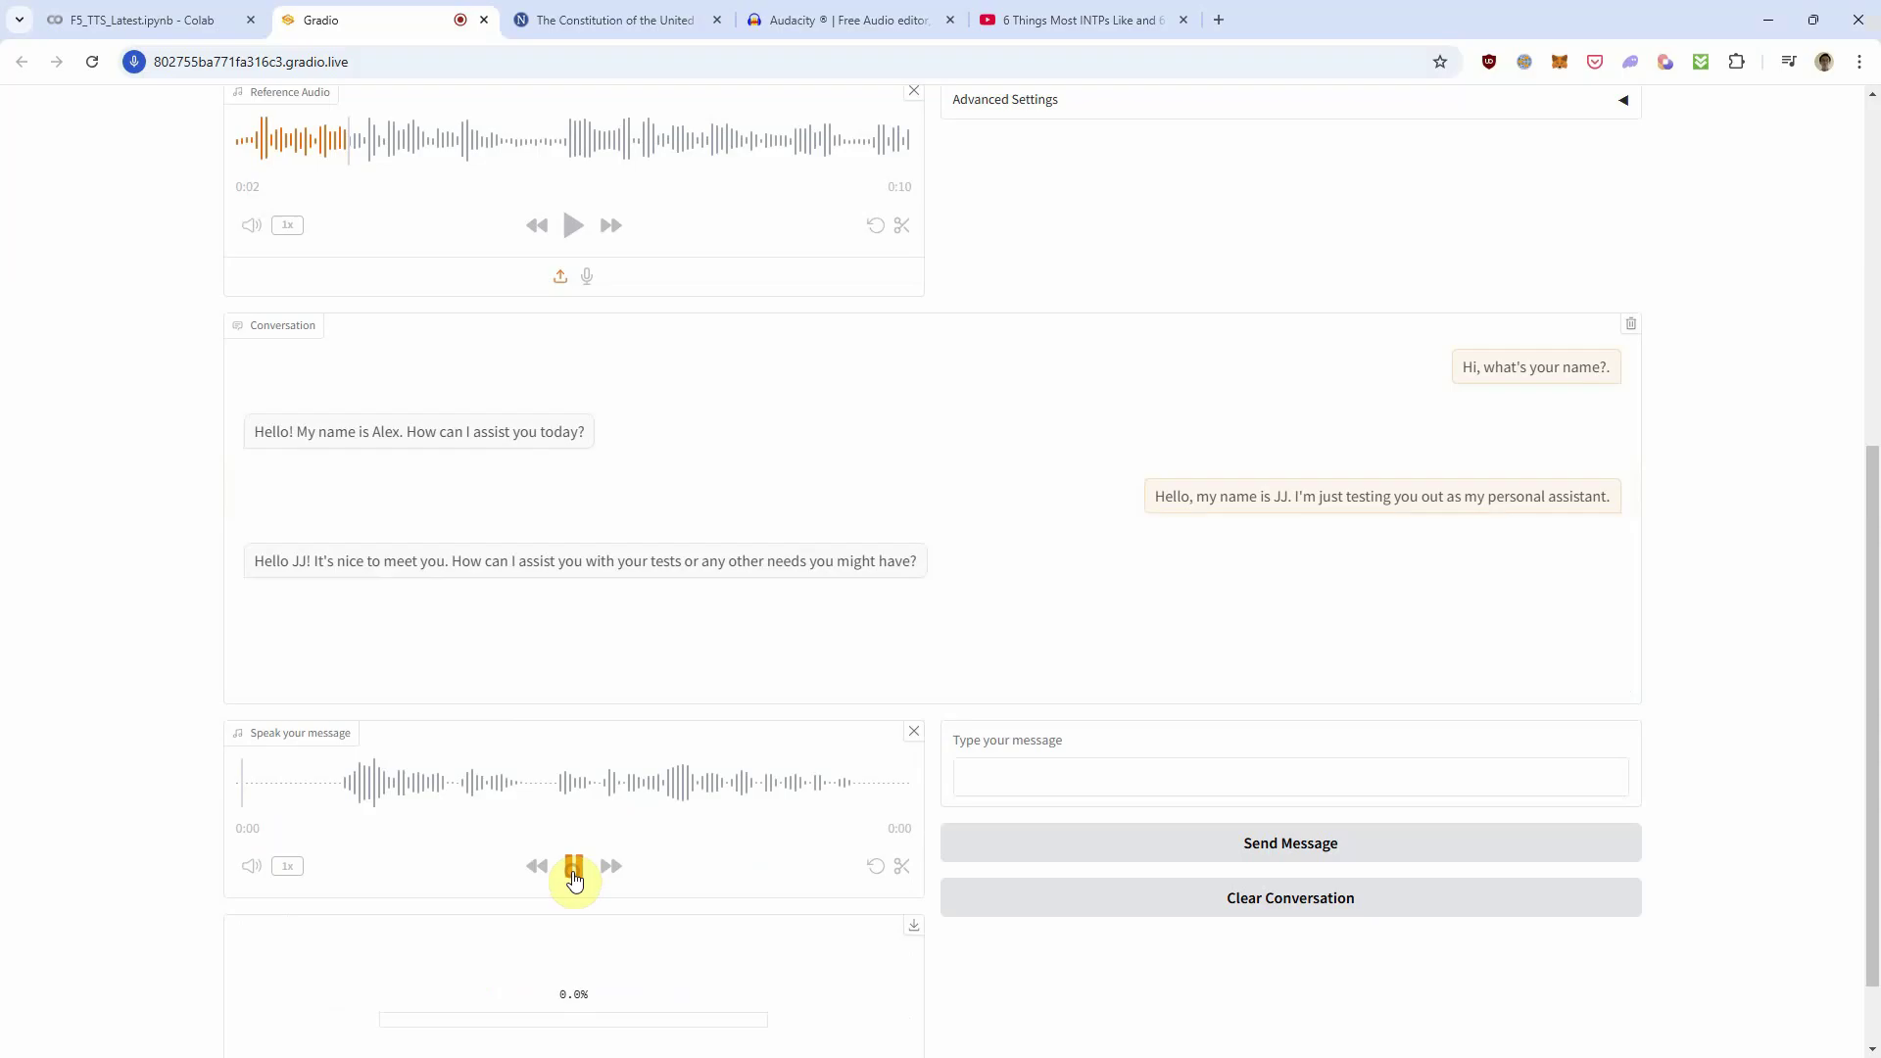